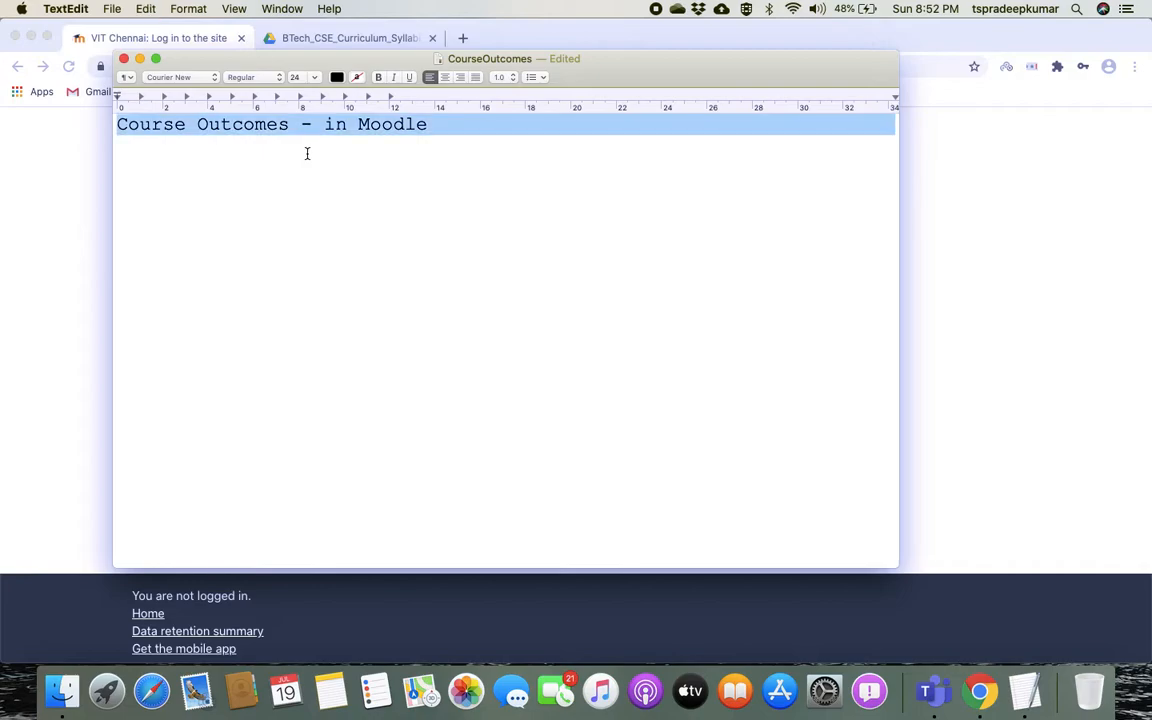
Switch to Chrome, log in to the VIT Chennai Moodle site with the prefilled credentials, and open the site home page
left_click(47, 196)
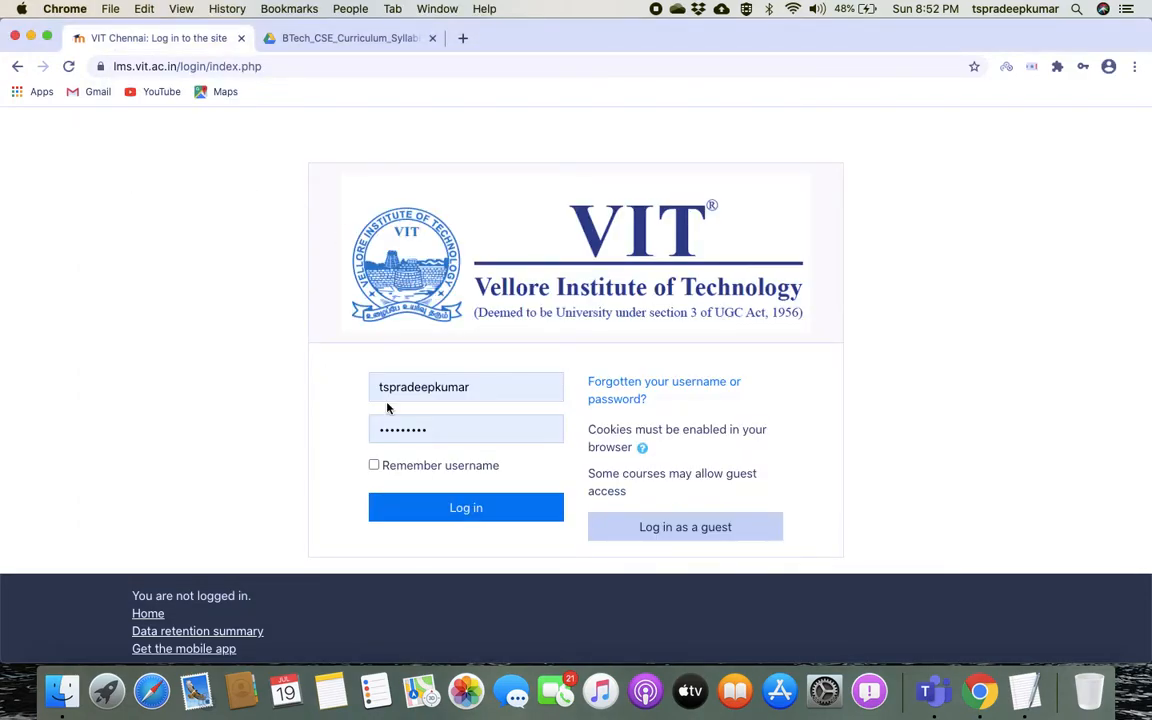
left_click(470, 512)
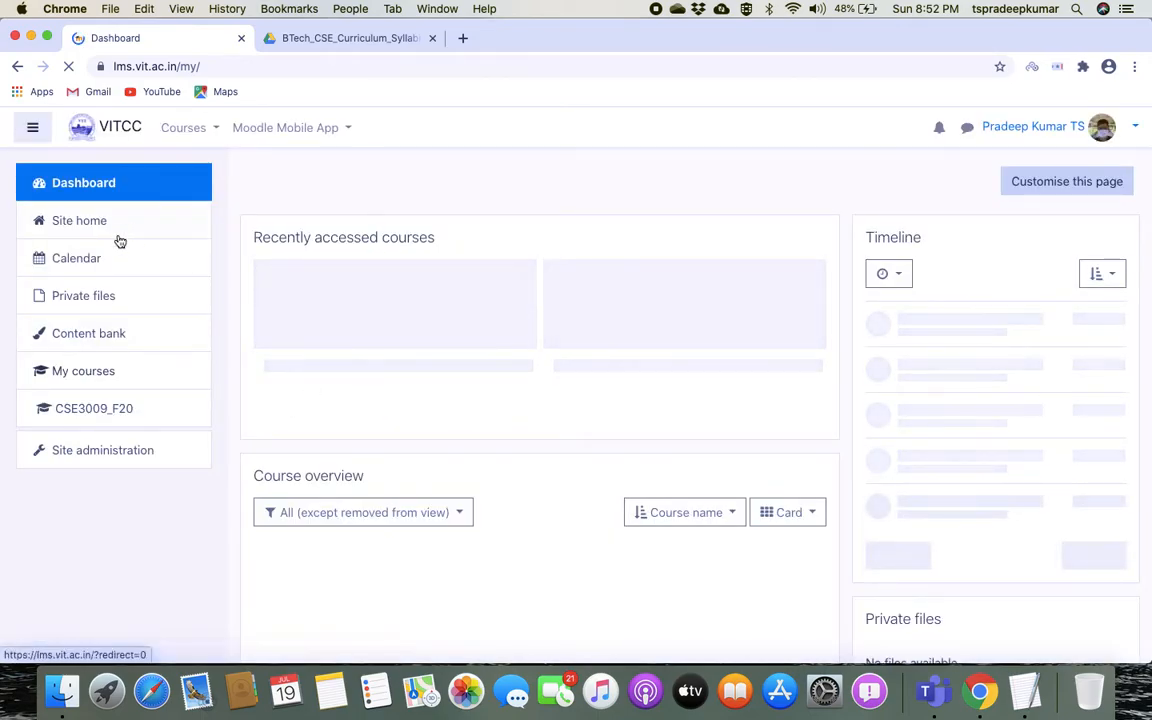
left_click(94, 221)
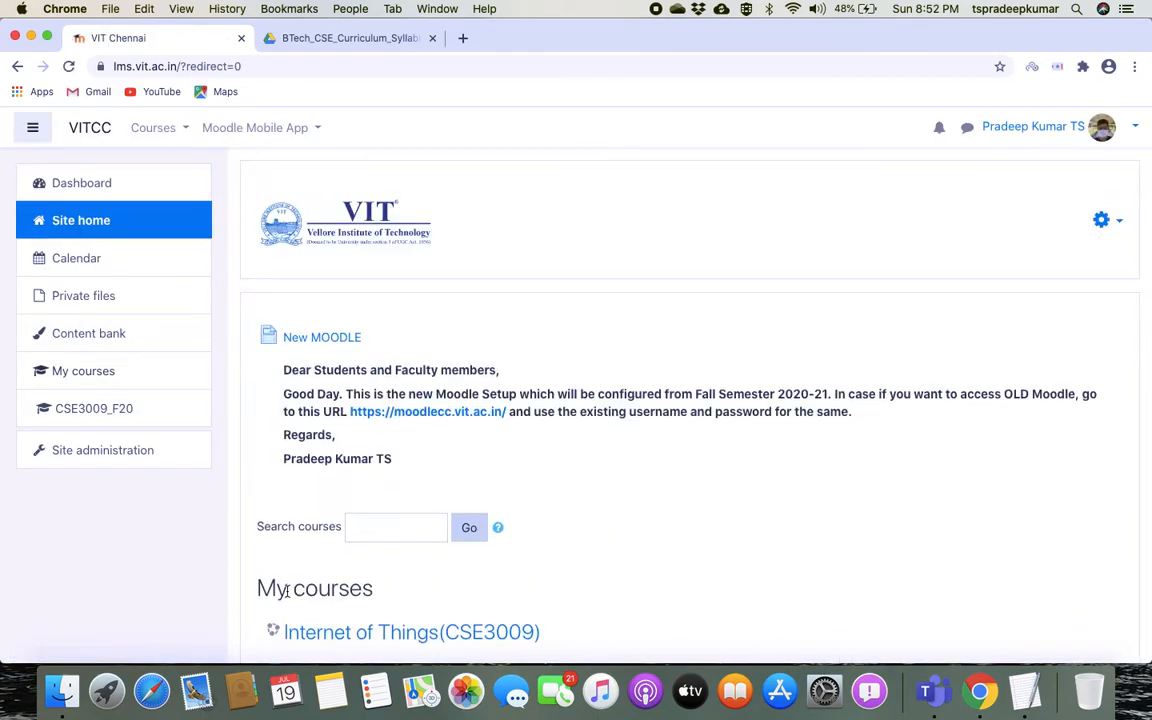
scroll(434, 605, "down", 3)
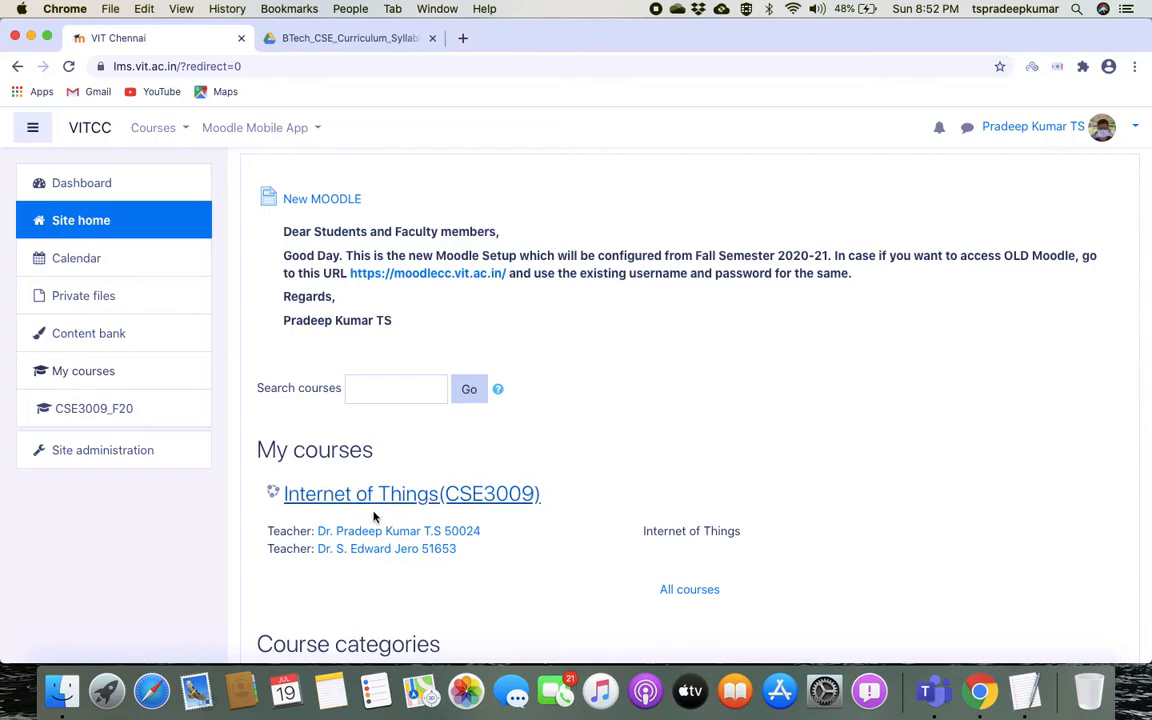
scroll(522, 506, "down", 2)
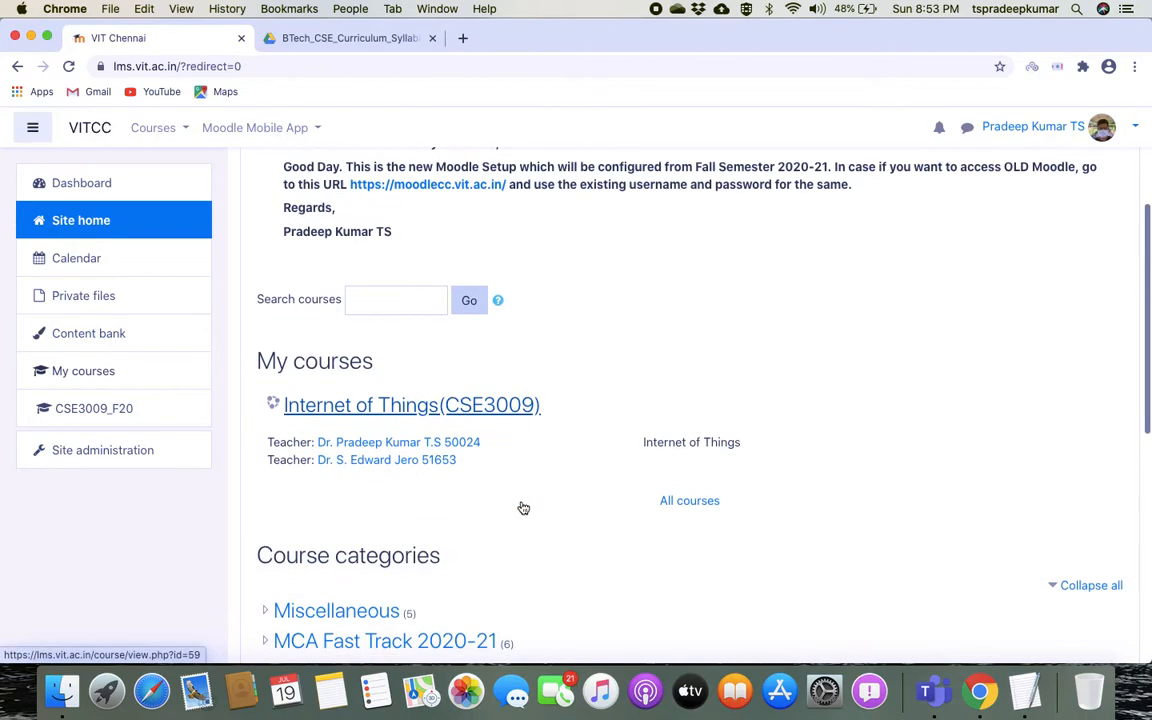
scroll(522, 506, "down", 1)
scroll(329, 411, "up", 2)
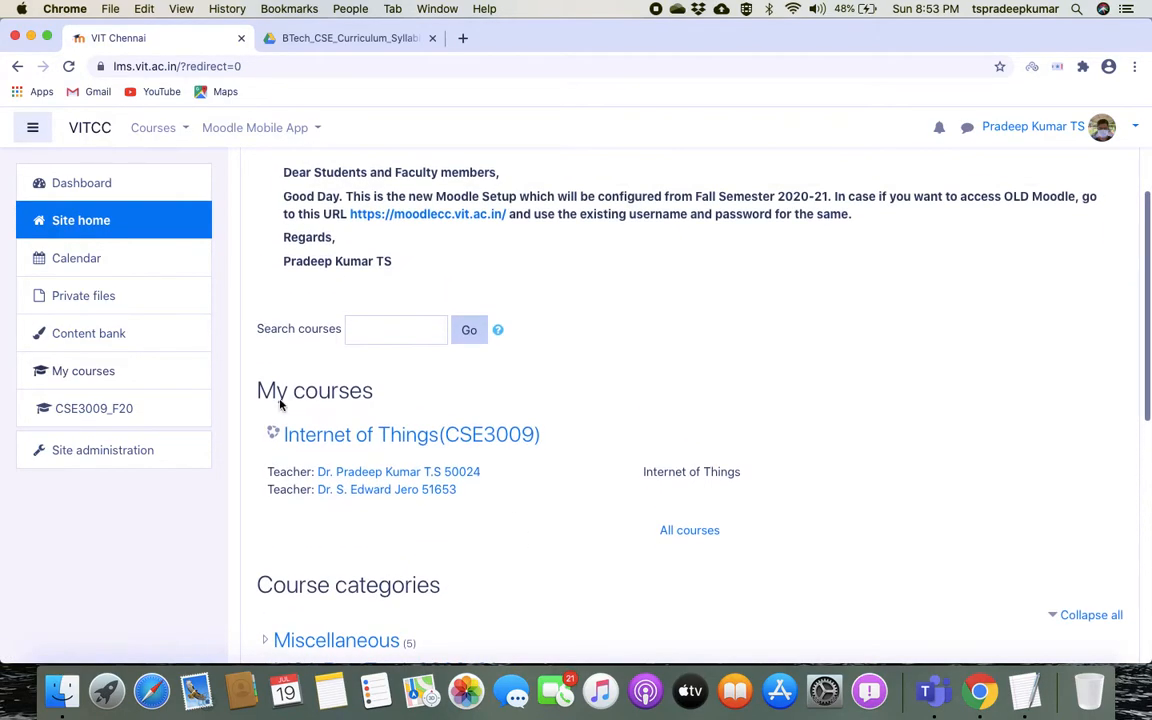
Search the site administration for "outcome" and open the Outcomes page under Grades
left_click(121, 462)
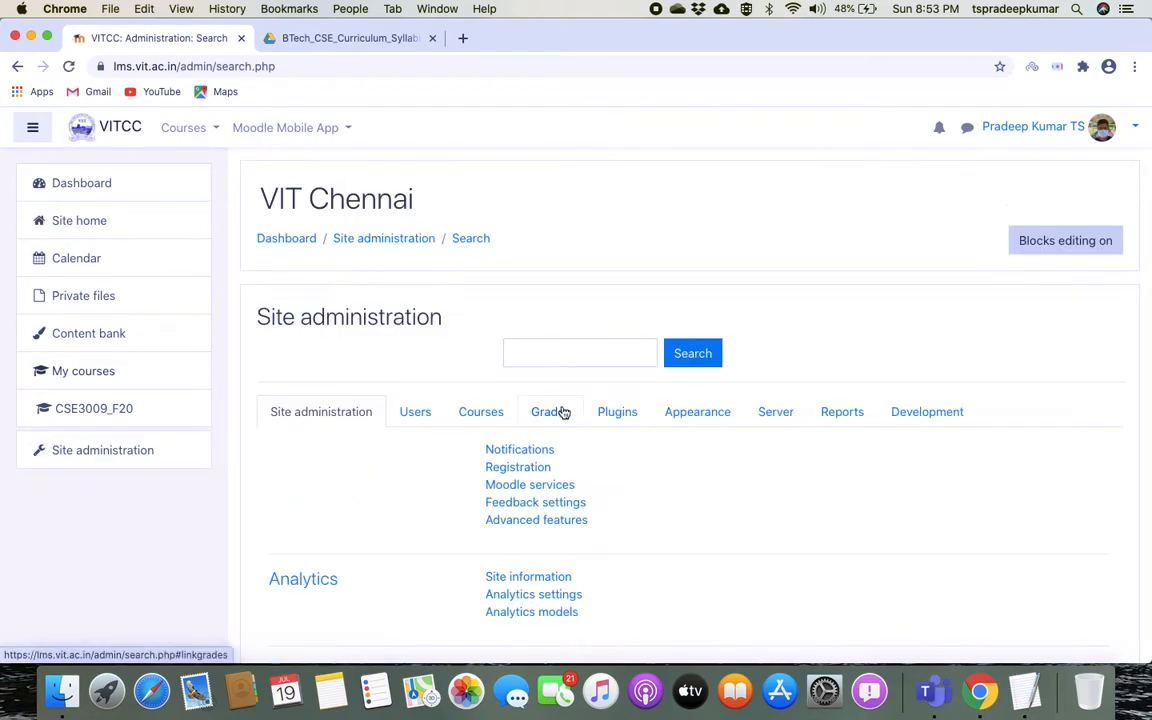
left_click(553, 345)
type("out")
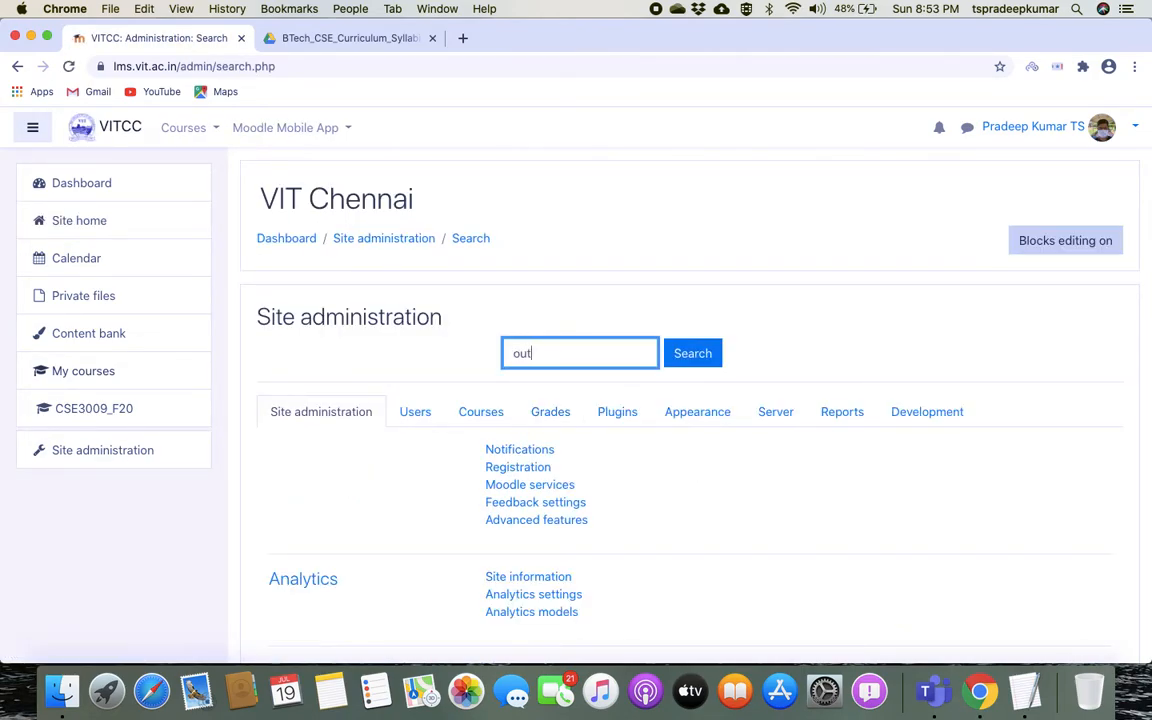
type("come")
key("Return")
scroll(458, 487, "down", 3)
scroll(458, 485, "down", 3)
left_click(316, 389)
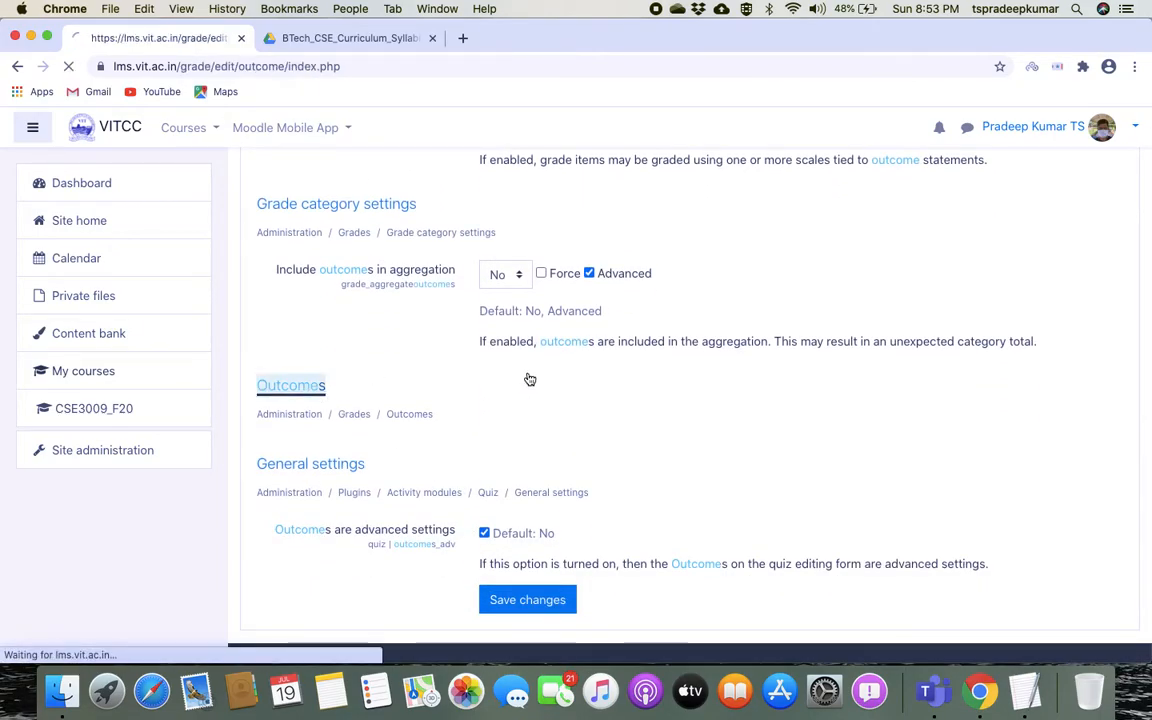
Change the short name of the standard outcome "8. Having Virtual Collaborating ability" to CO8 and save it
scroll(592, 428, "down", 3)
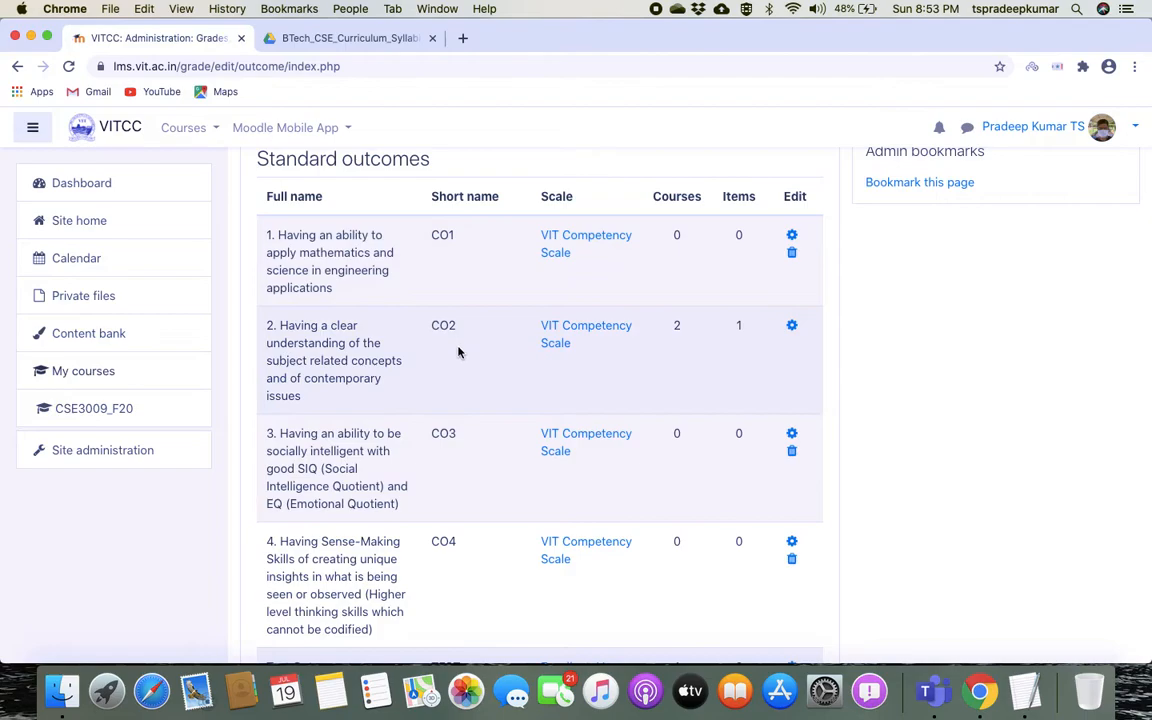
scroll(458, 352, "down", 5)
scroll(458, 350, "down", 15)
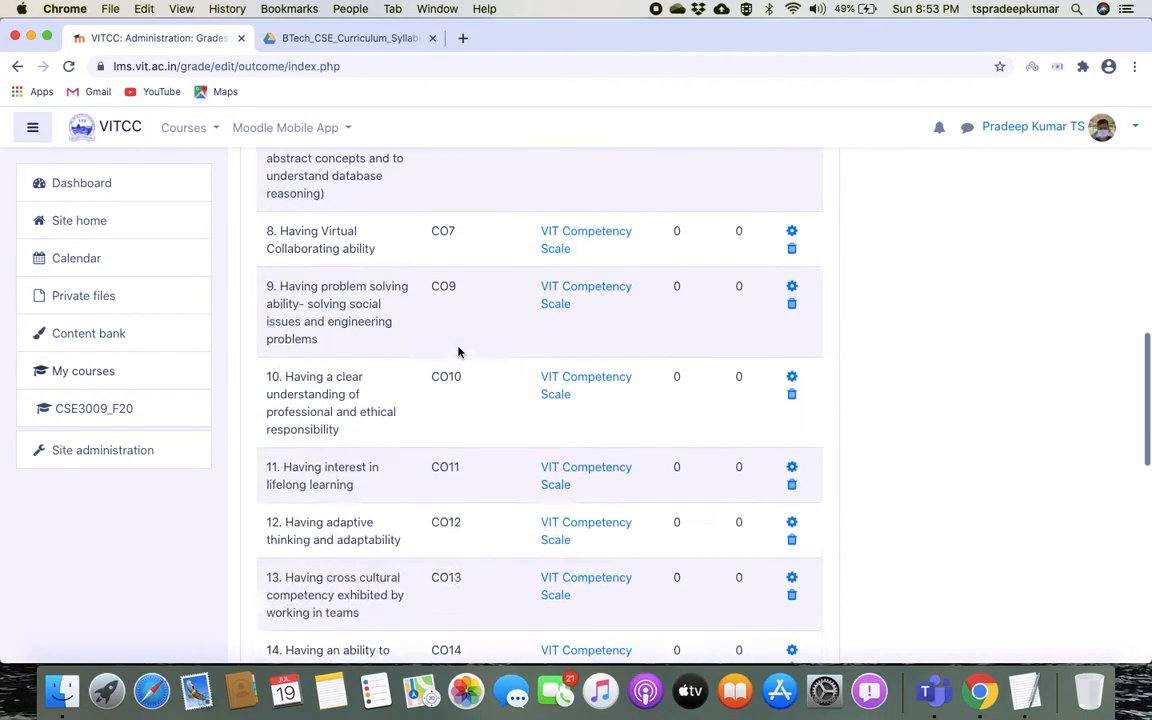
scroll(444, 390, "up", 5)
scroll(444, 388, "up", 8)
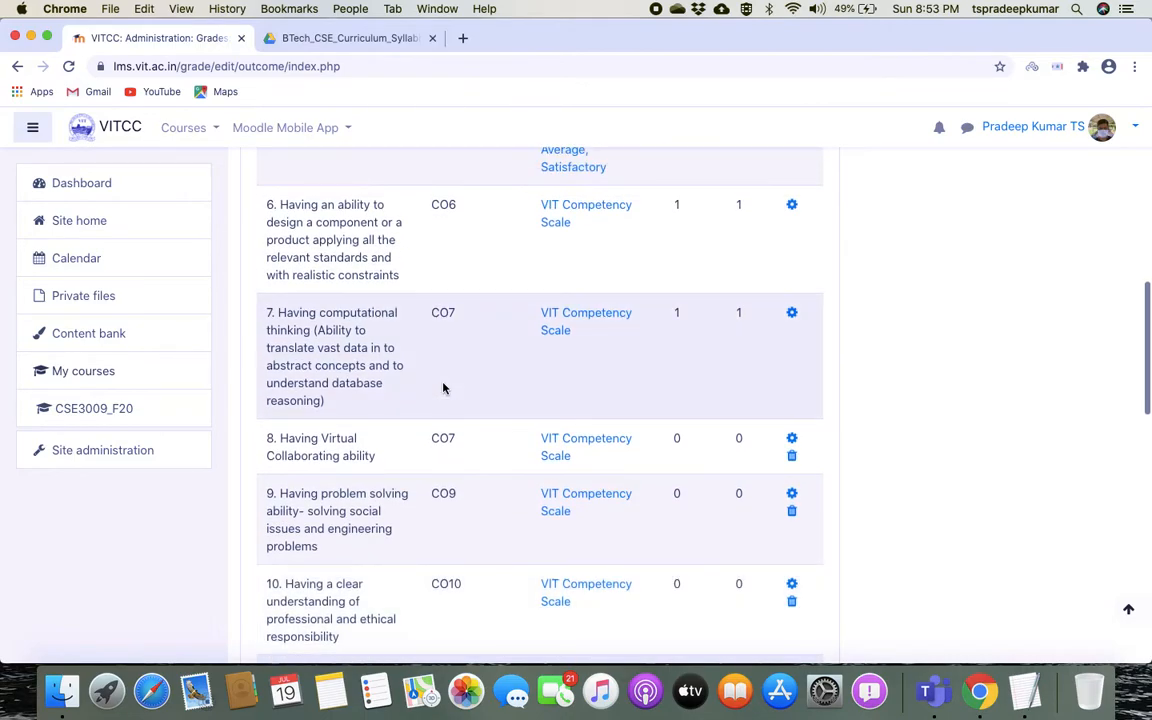
scroll(444, 388, "down", 1)
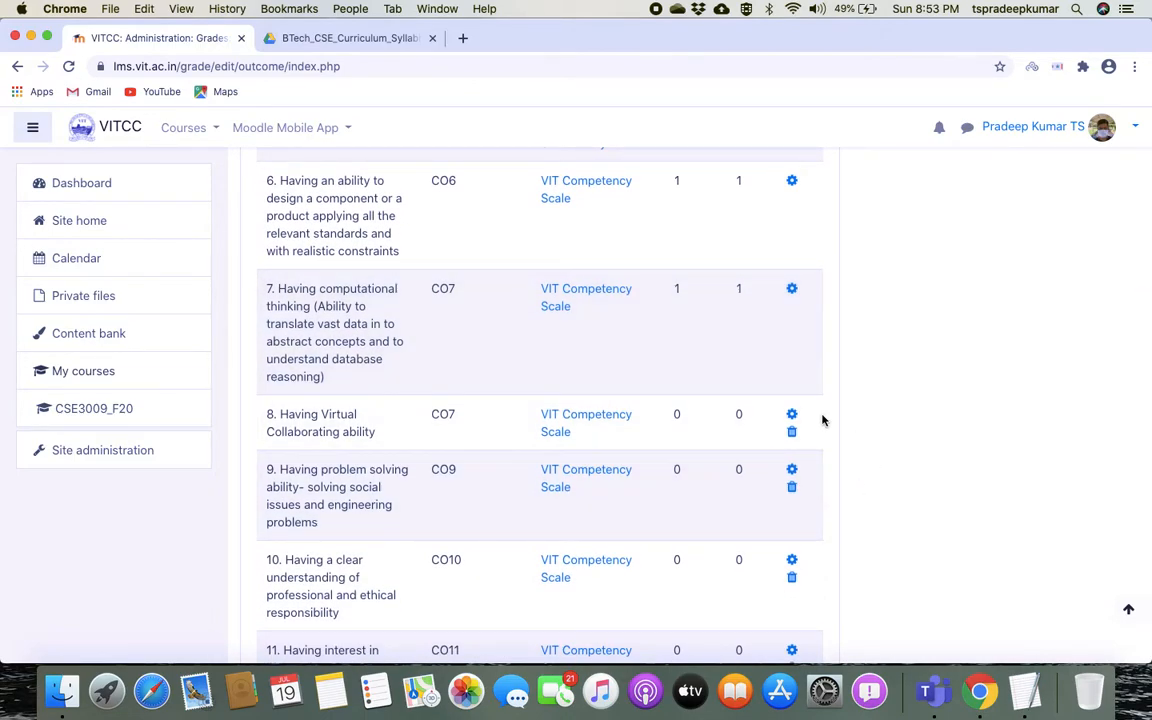
left_click(791, 414)
left_click(489, 385)
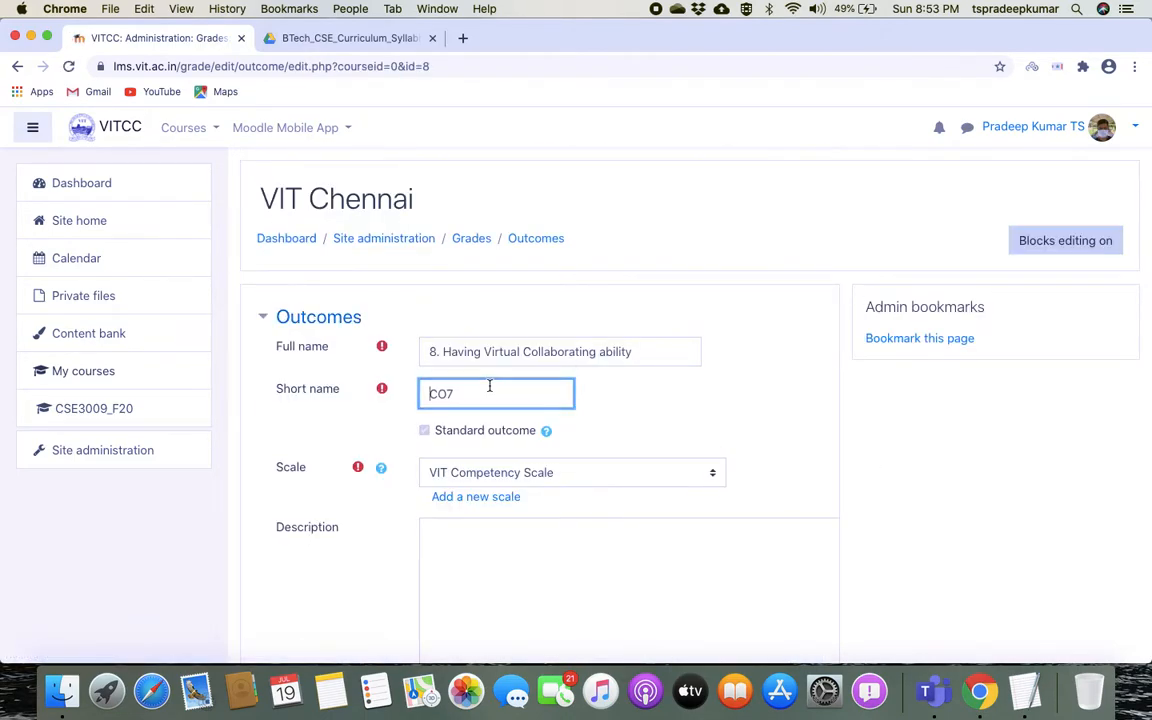
type("8")
key("Return")
Review the standard outcomes list and the rating levels of the VIT Competency Scale, and return to the site home
scroll(540, 400, "down", 10)
scroll(540, 400, "down", 5)
scroll(540, 400, "down", 5)
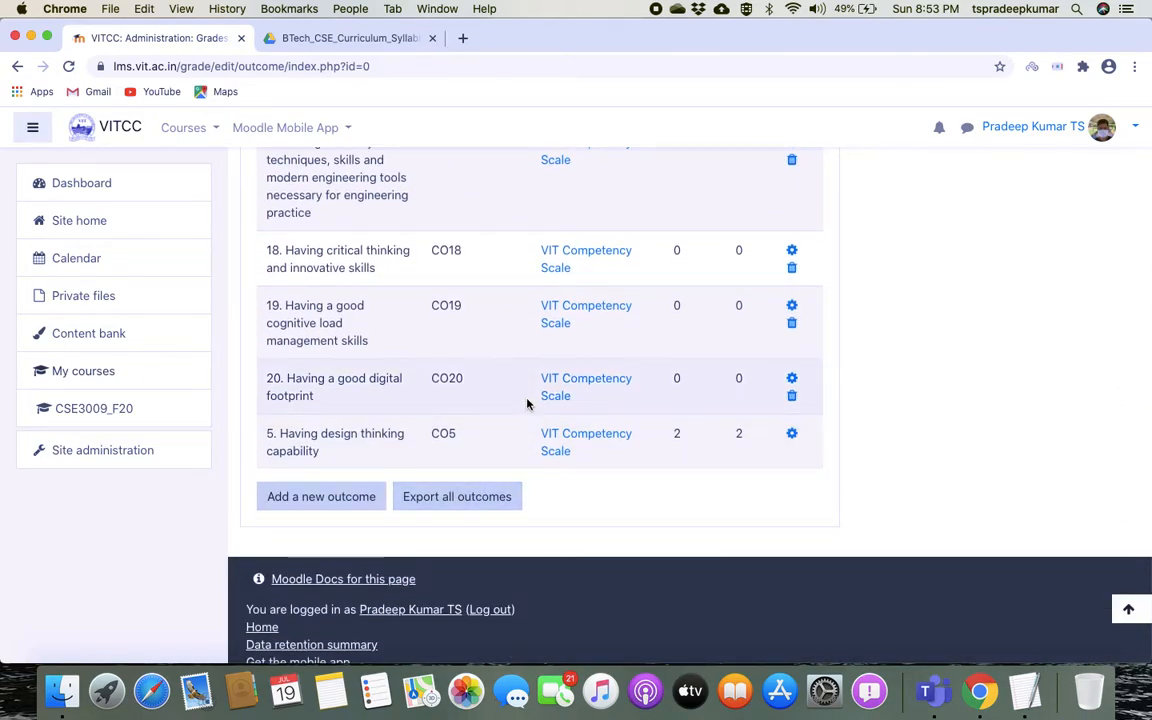
scroll(527, 404, "up", 15)
scroll(527, 404, "up", 4)
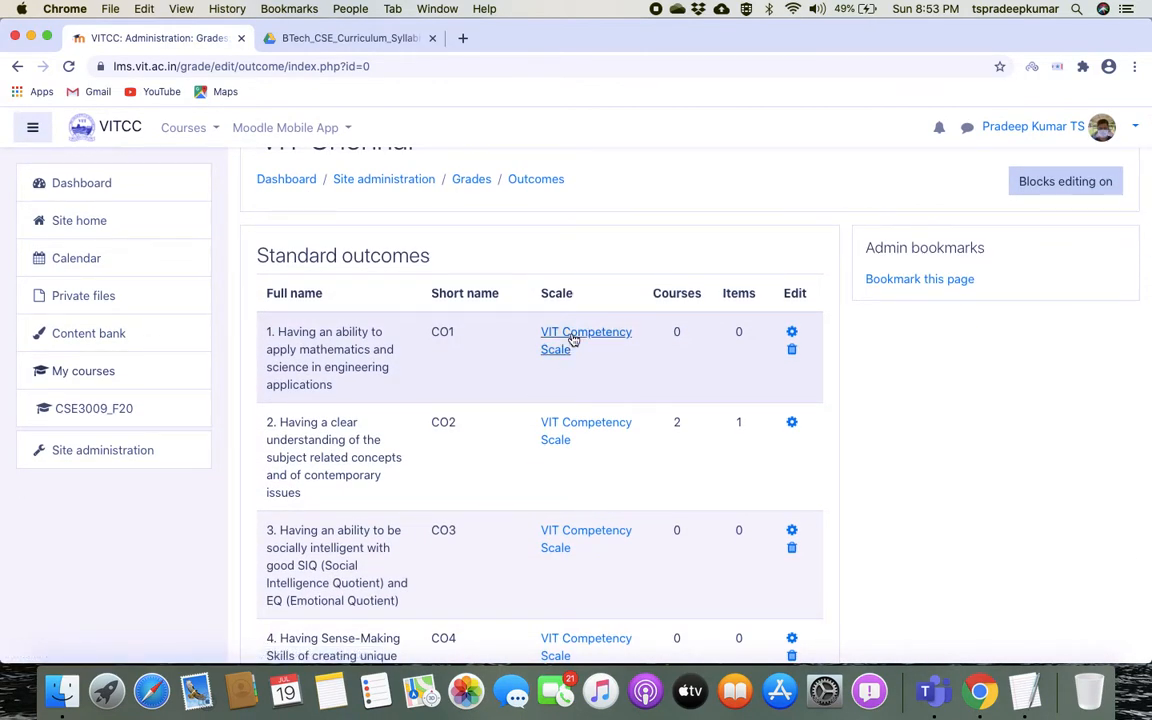
left_click(571, 336)
scroll(481, 468, "down", 3)
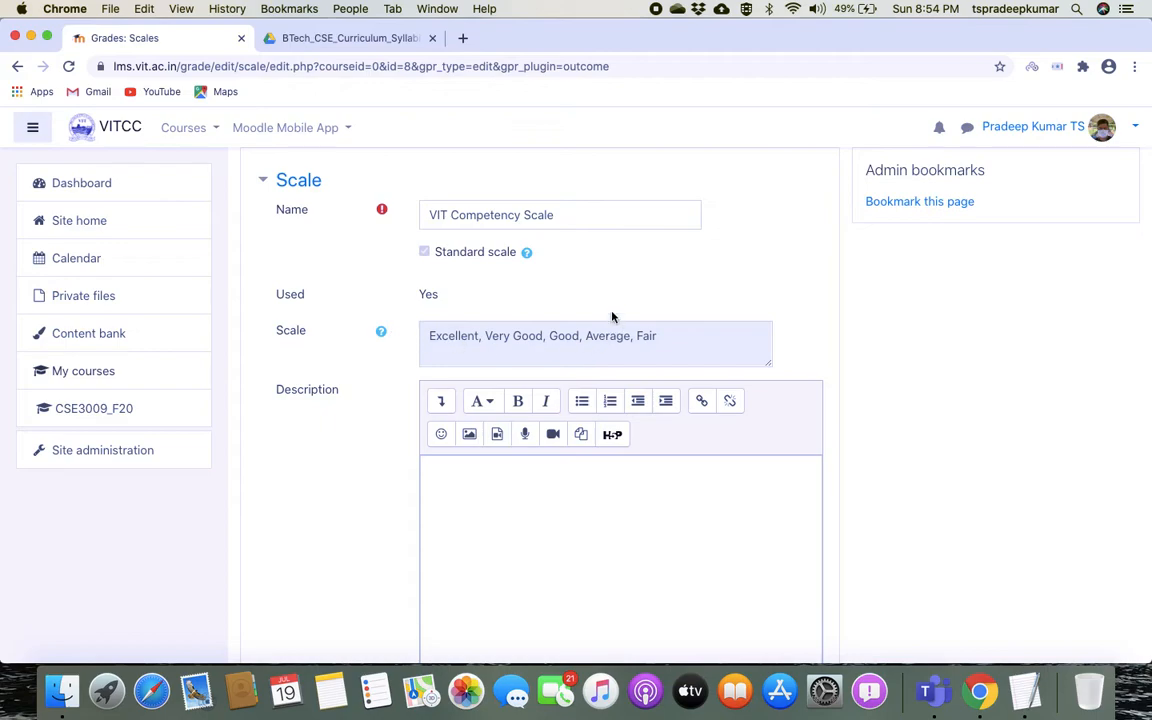
scroll(547, 357, "up", 3)
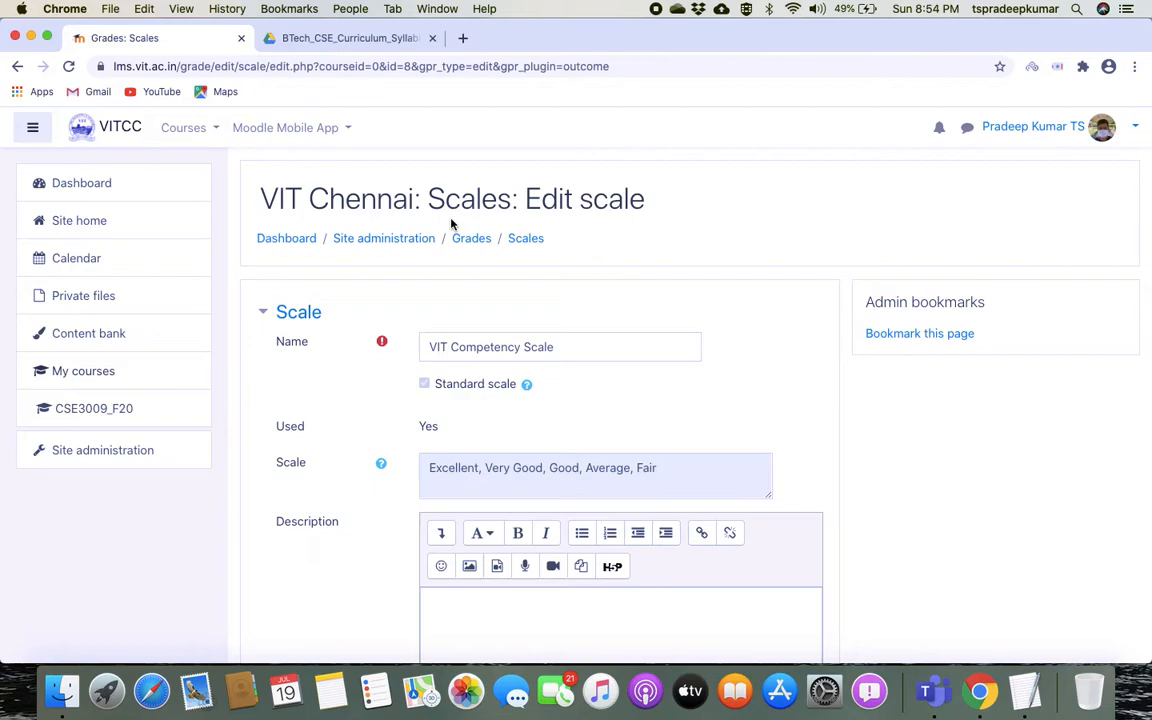
left_click(68, 222)
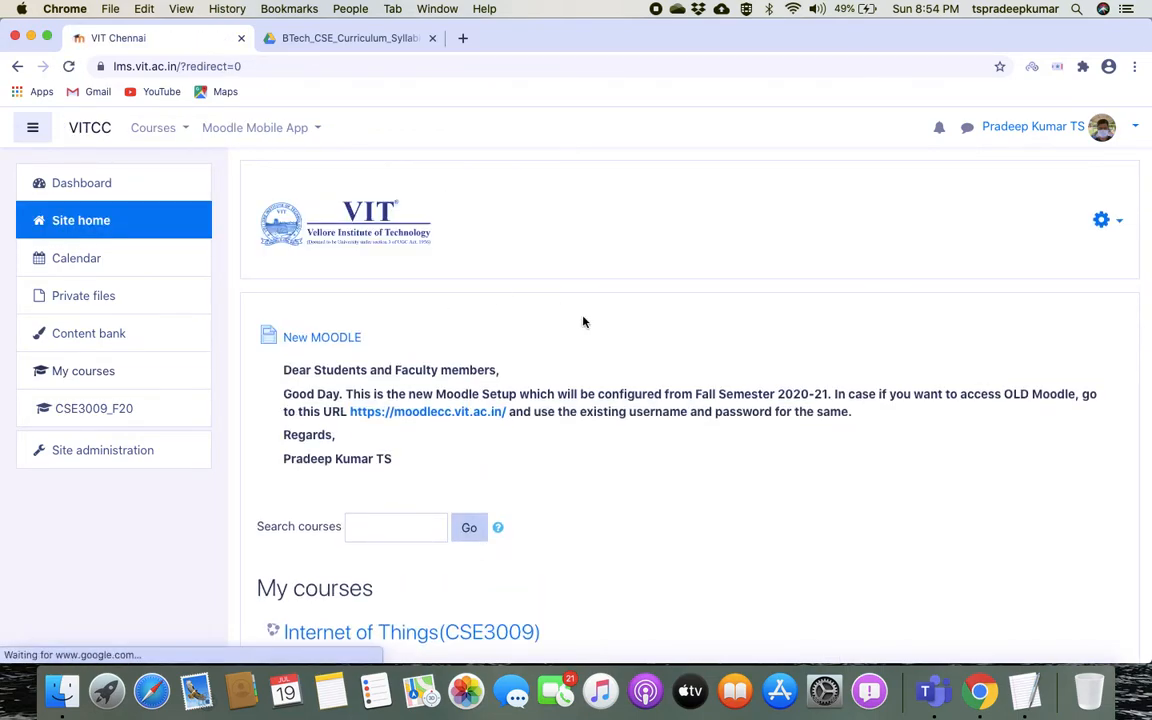
Search the AllCourseUpdated Syllabus PDF for "cse30" and go through the matches to the Artificial Intelligence course, CSE3013
left_click(375, 39)
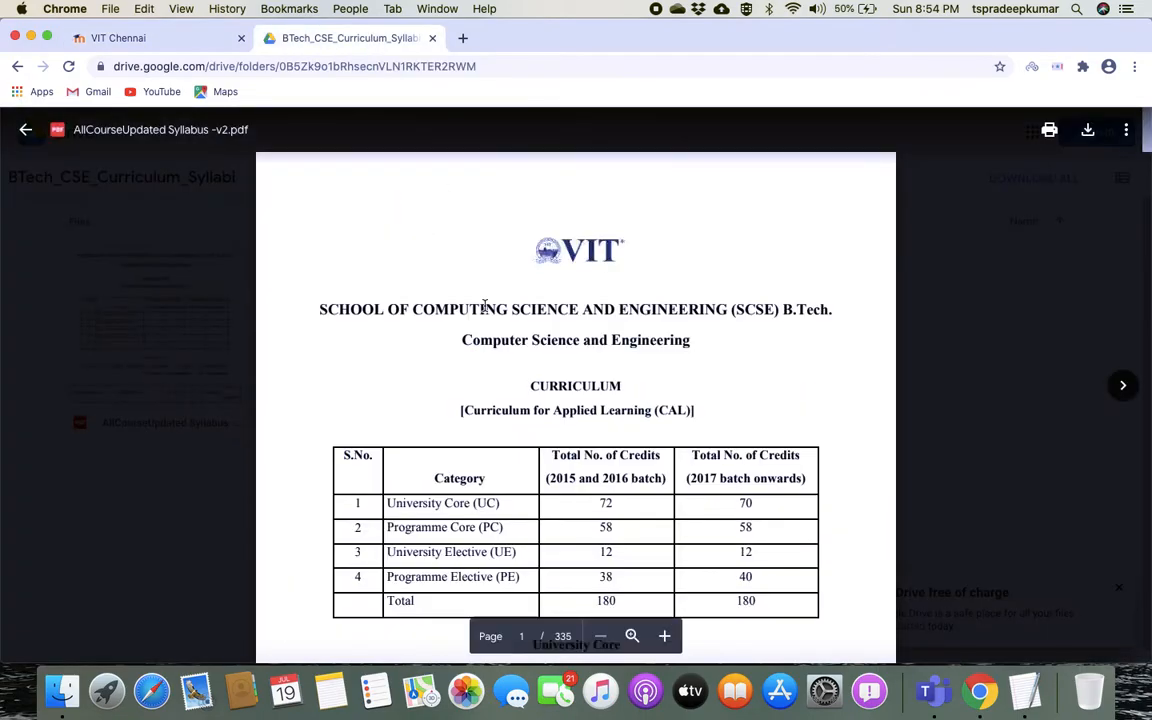
scroll(509, 368, "down", 10)
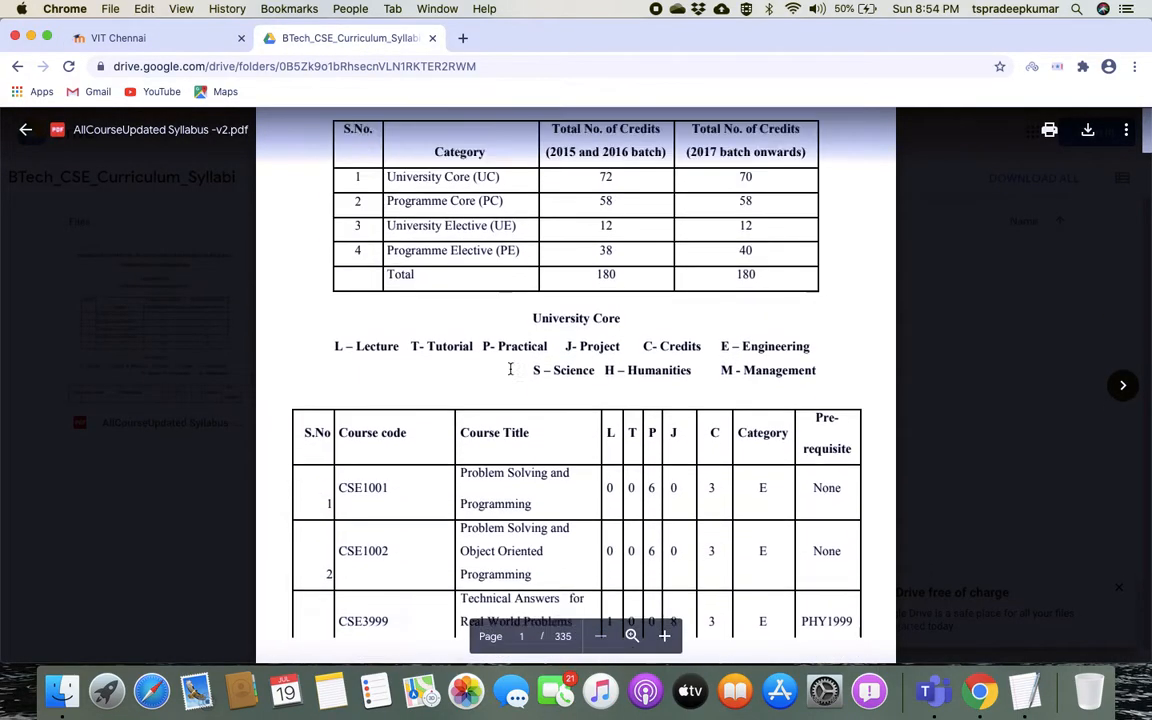
scroll(510, 369, "down", 10)
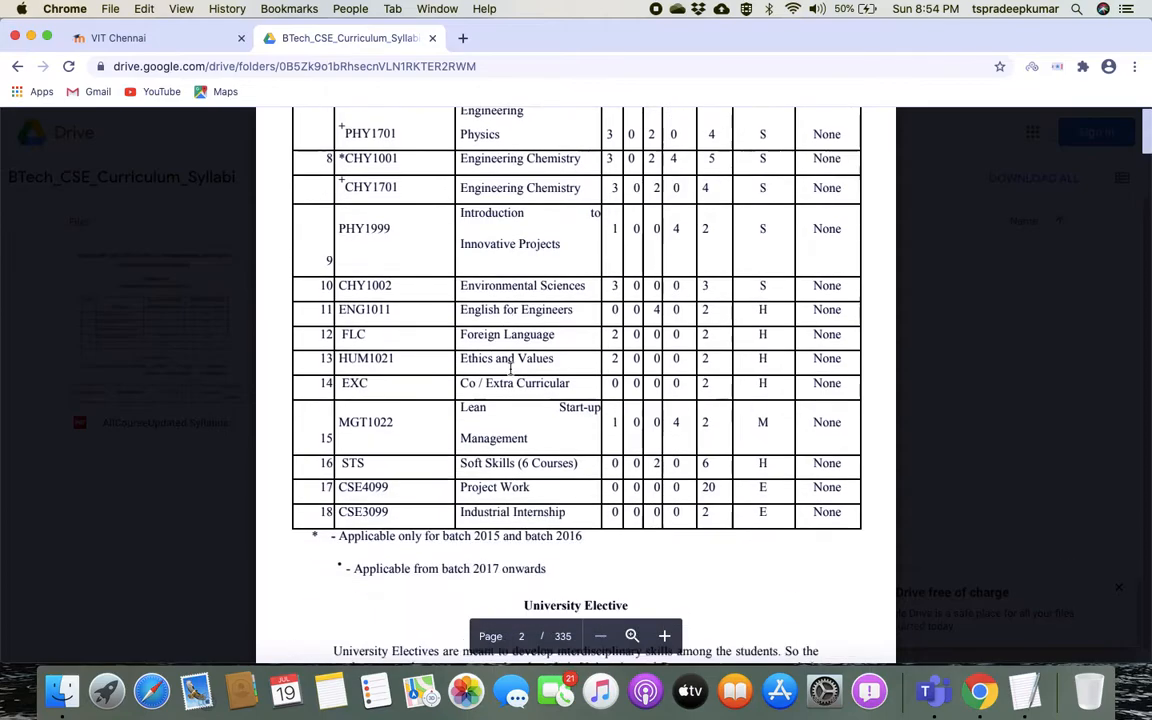
scroll(510, 369, "down", 10)
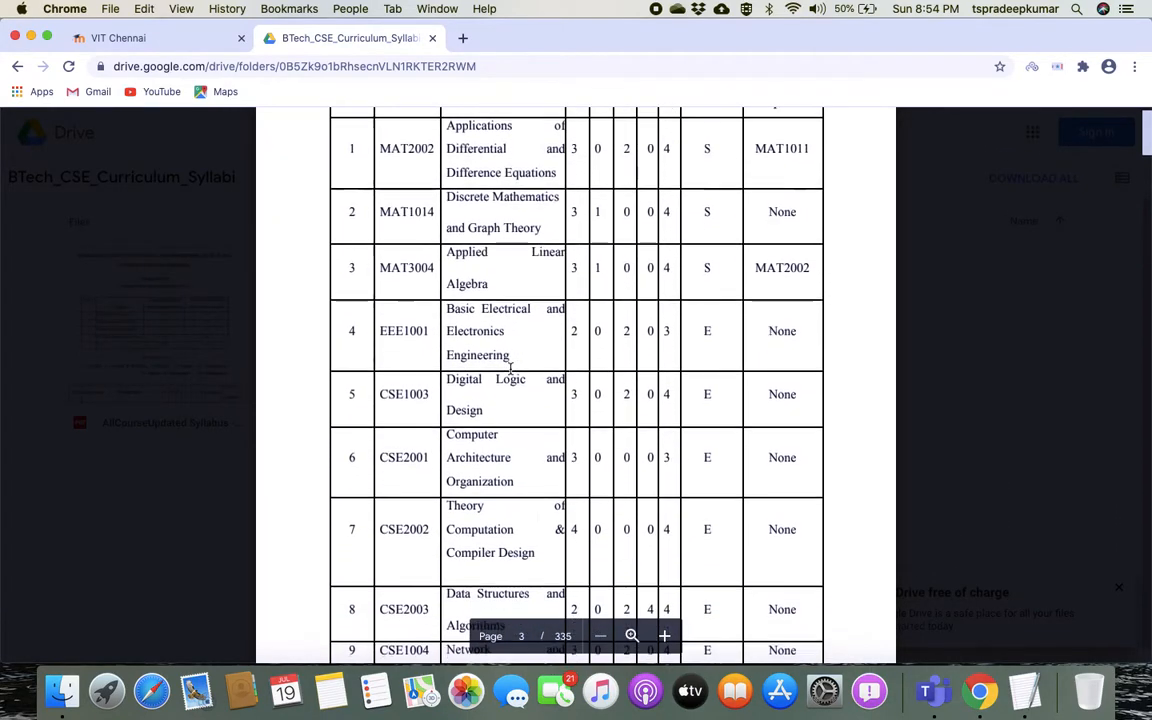
key("super+f")
type("cse30")
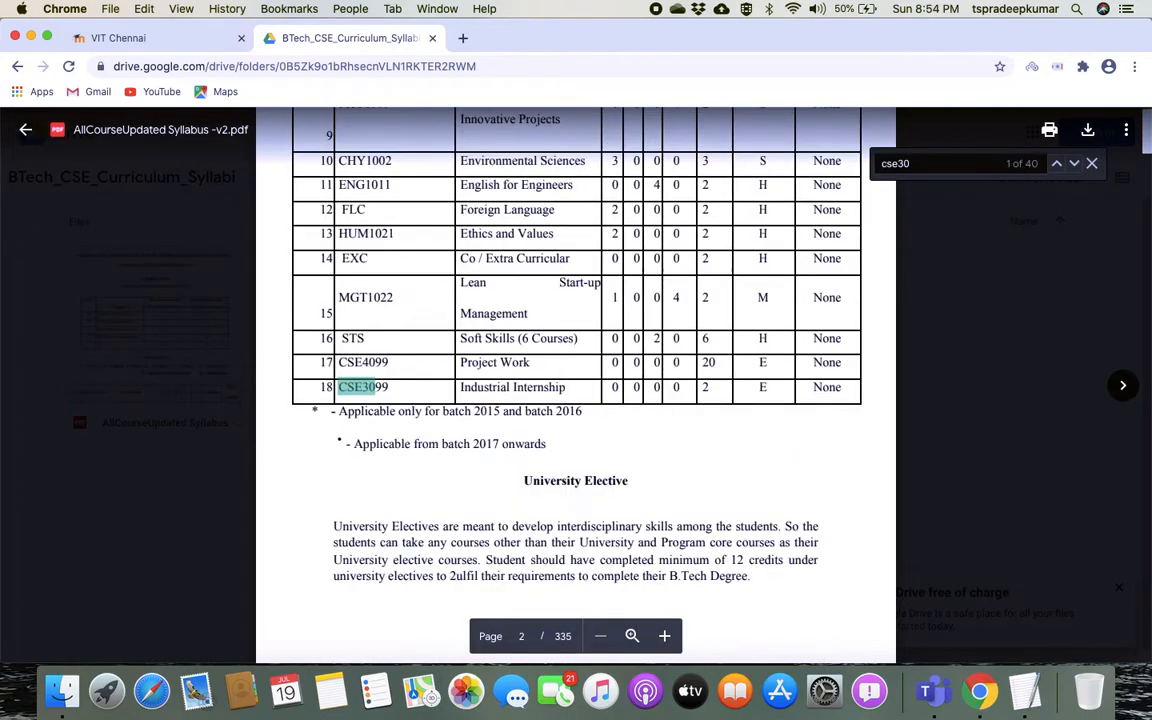
key("Return")
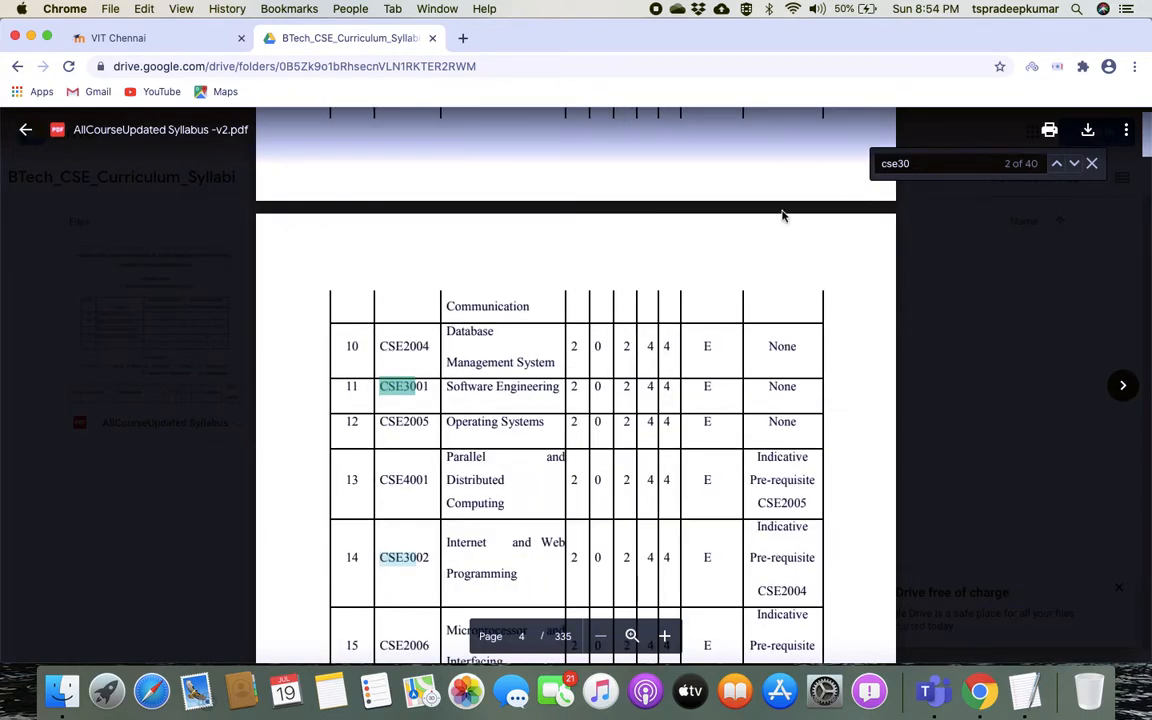
key("Return")
key("Return")
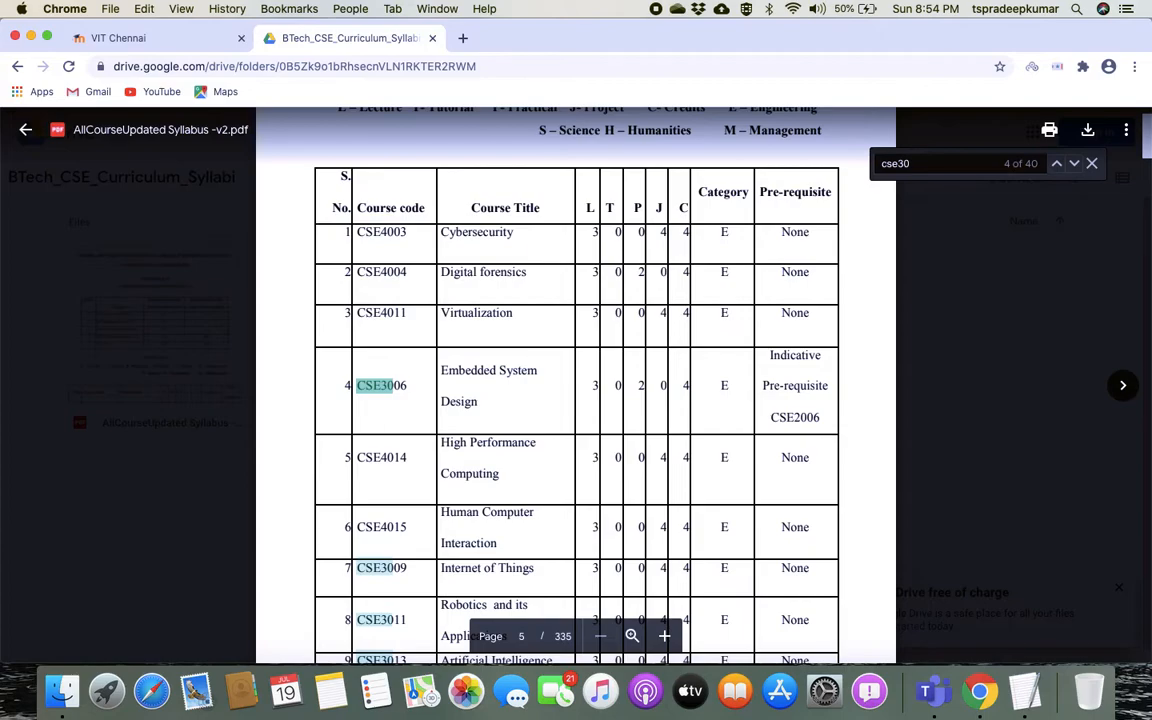
key("Return")
key("Return")
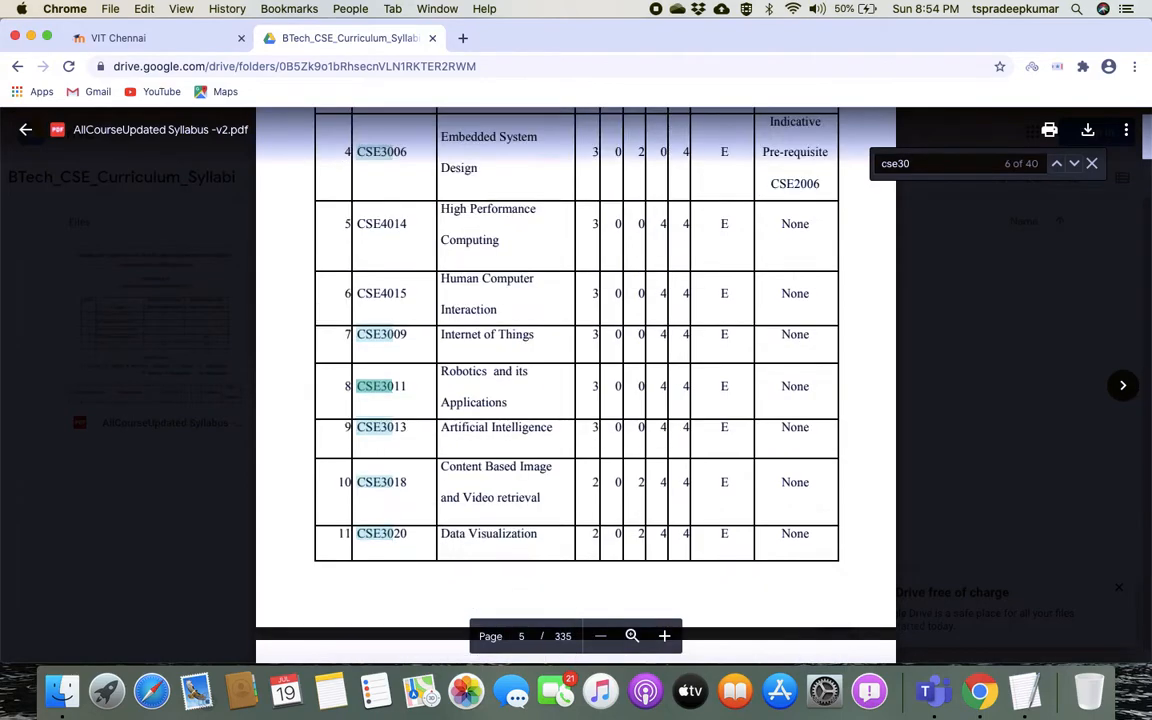
key("Return")
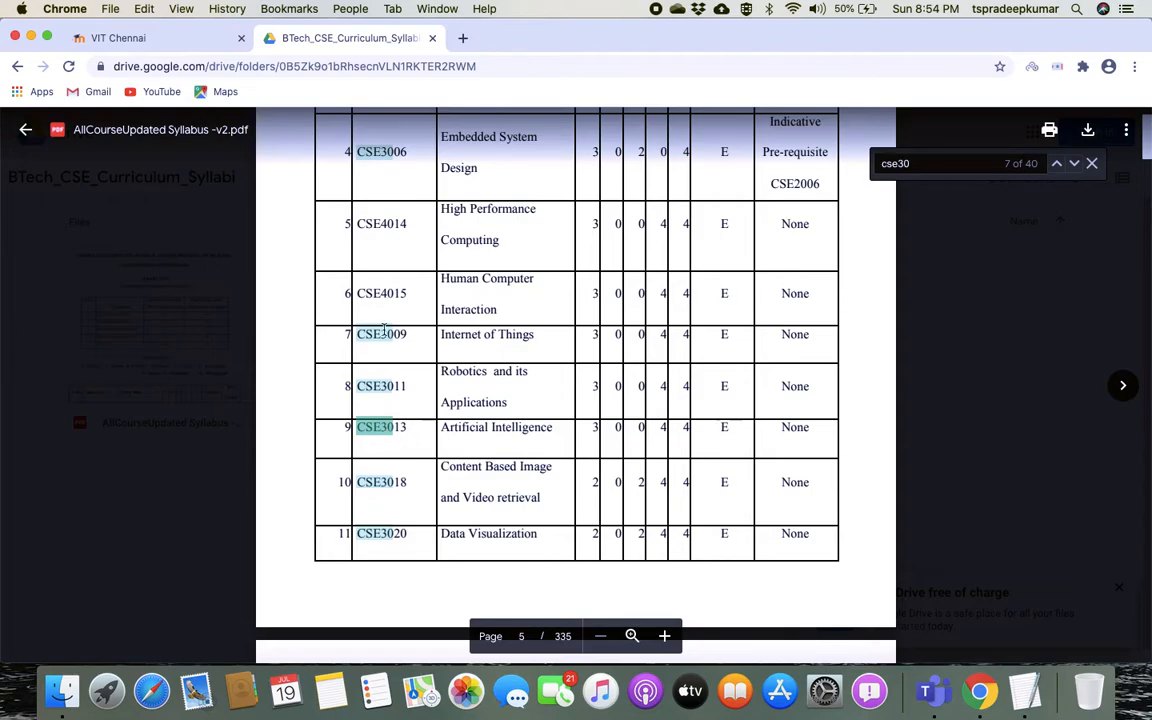
Search the Moodle courses for "cse3013" and open the Artificial Intelligence course
left_click(180, 38)
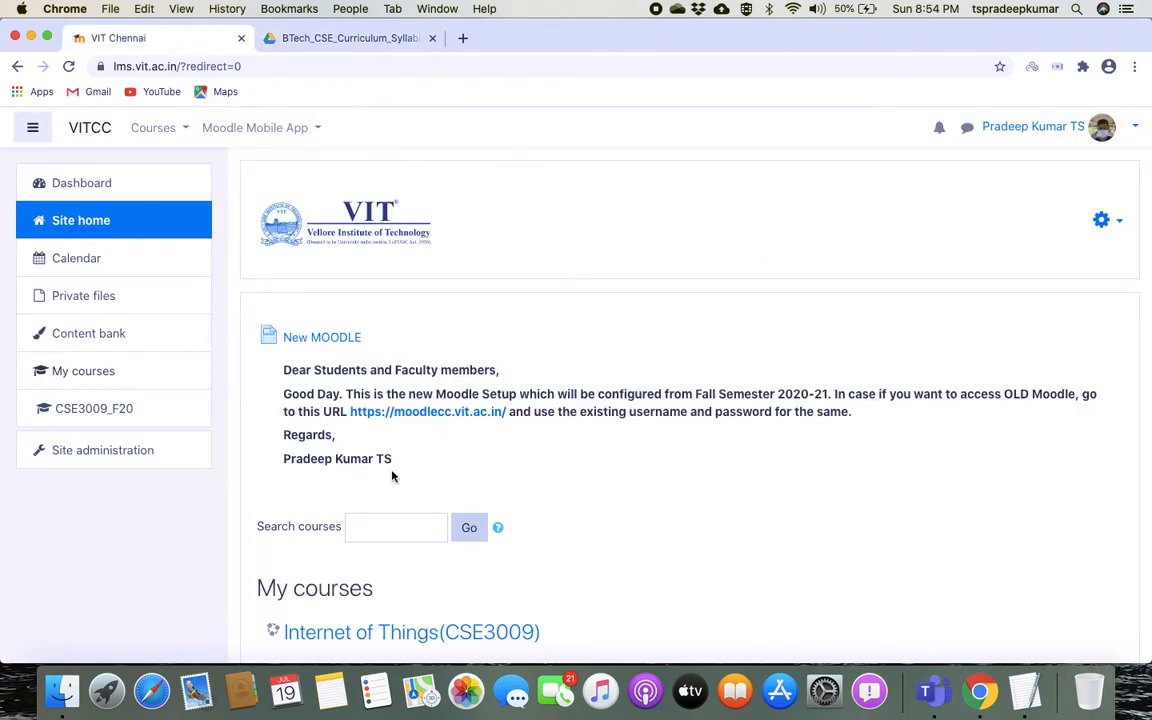
left_click(358, 537)
type("cse3013")
key("Return")
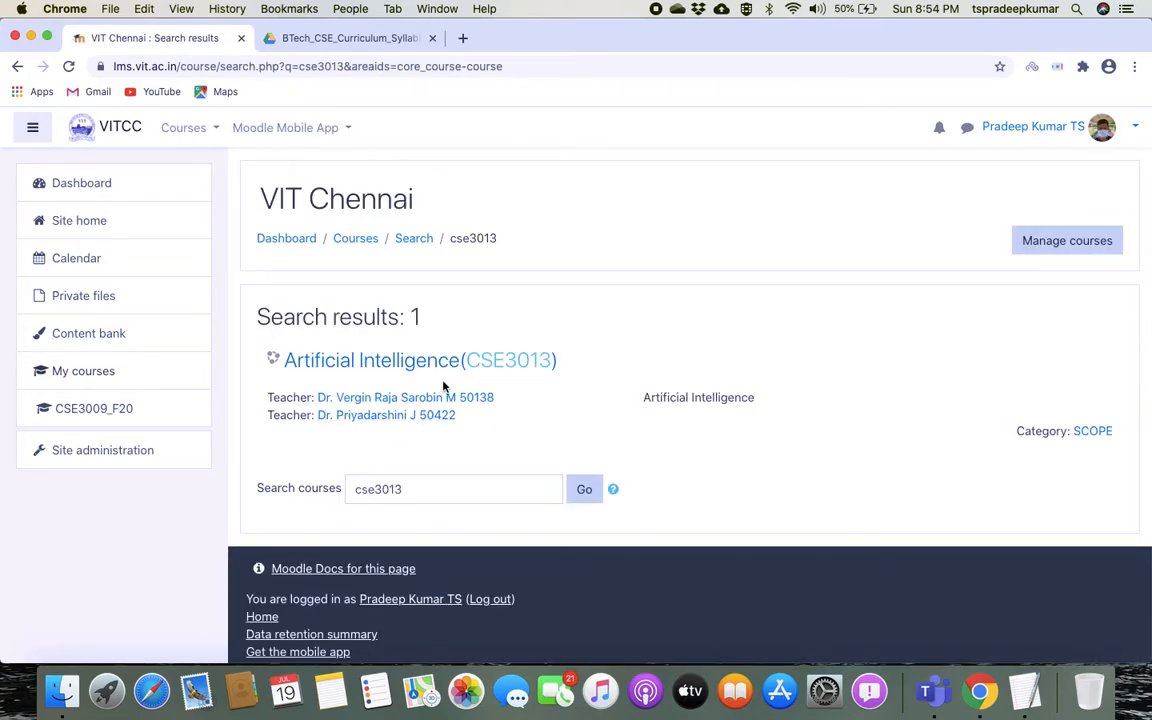
left_click(505, 369)
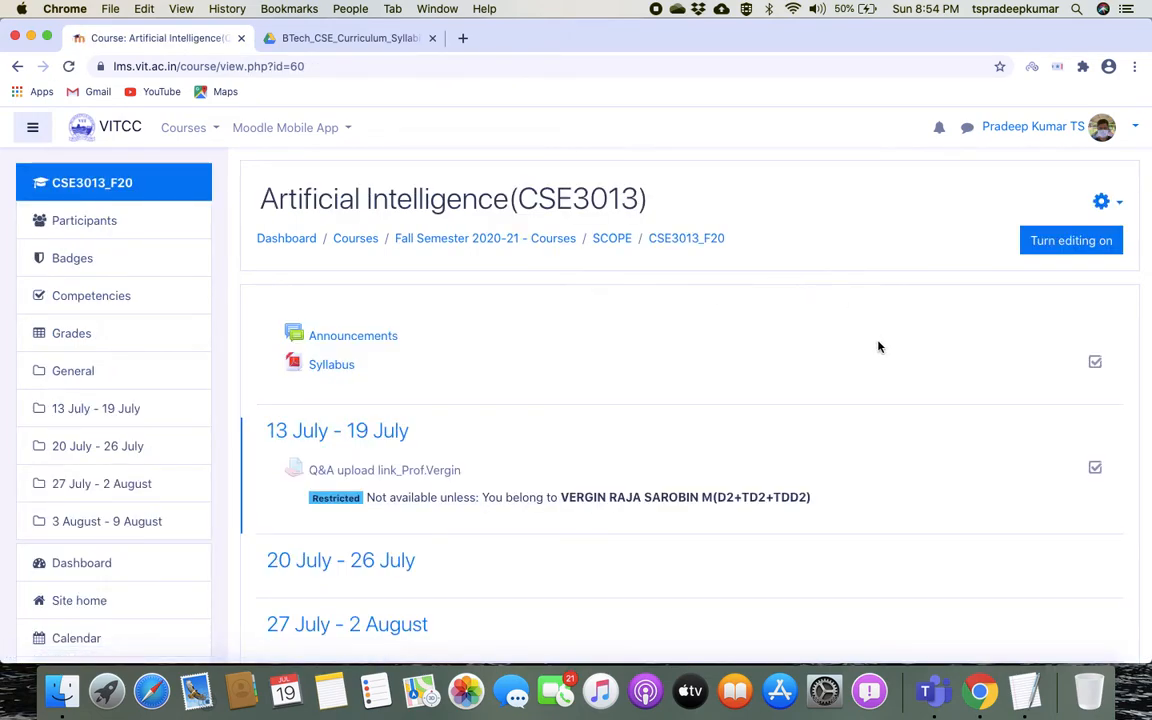
Open the Artificial Intelligence course's Outcomes page and look through the available standard outcomes
left_click(1104, 201)
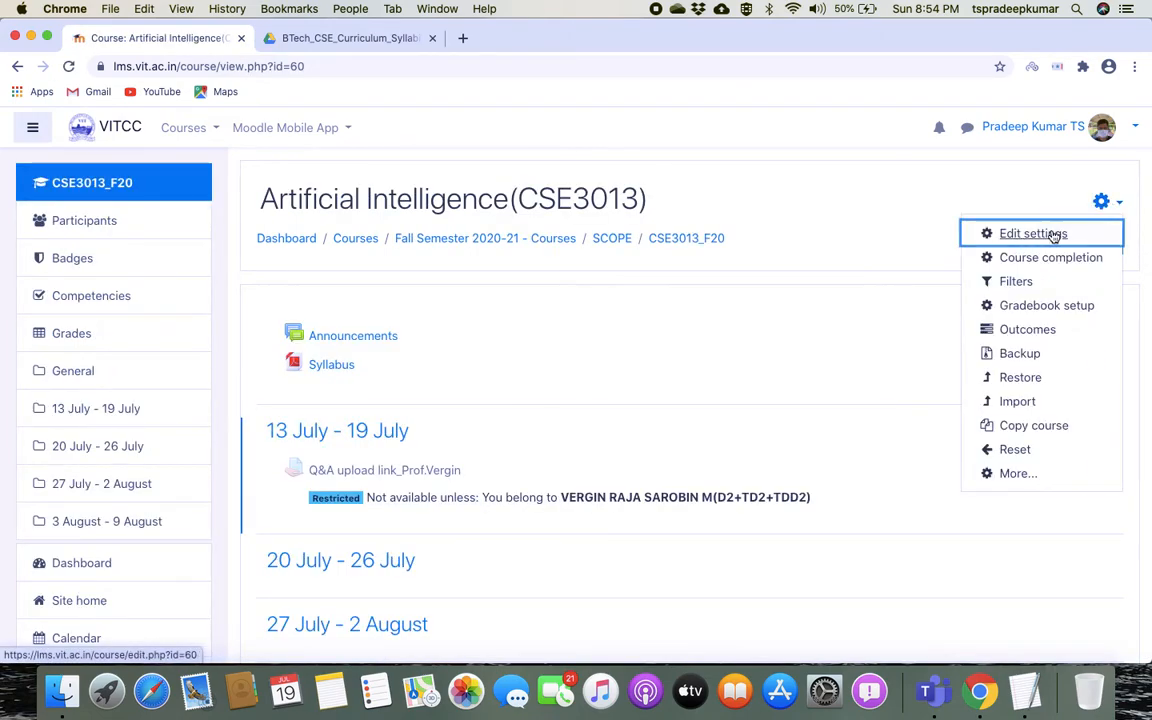
left_click(1028, 338)
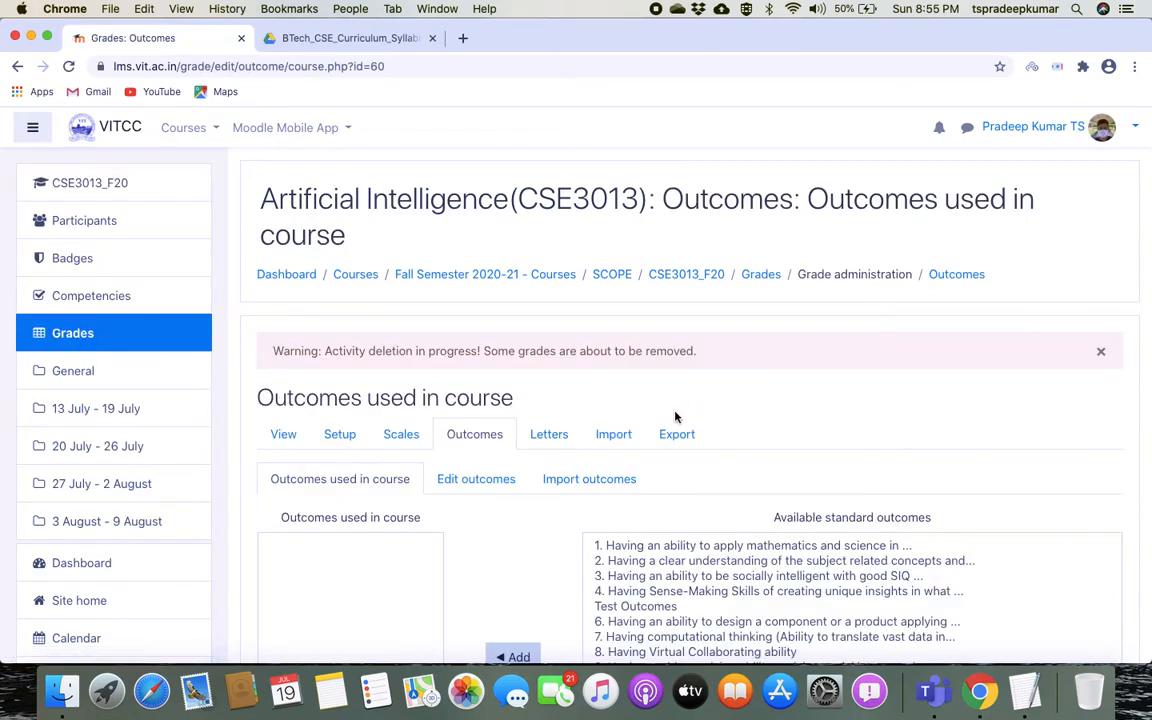
scroll(675, 415, "down", 3)
scroll(676, 411, "down", 1)
scroll(676, 411, "up", 1)
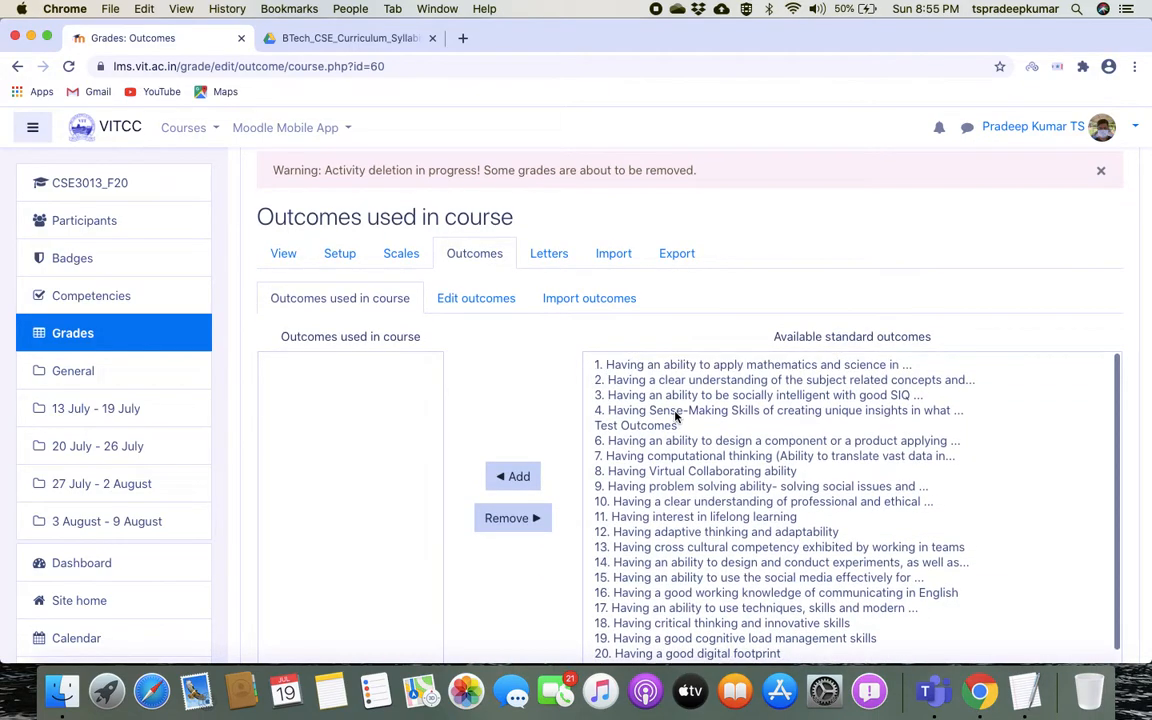
scroll(550, 412, "down", 1)
scroll(550, 412, "down", 2)
scroll(677, 408, "down", 1)
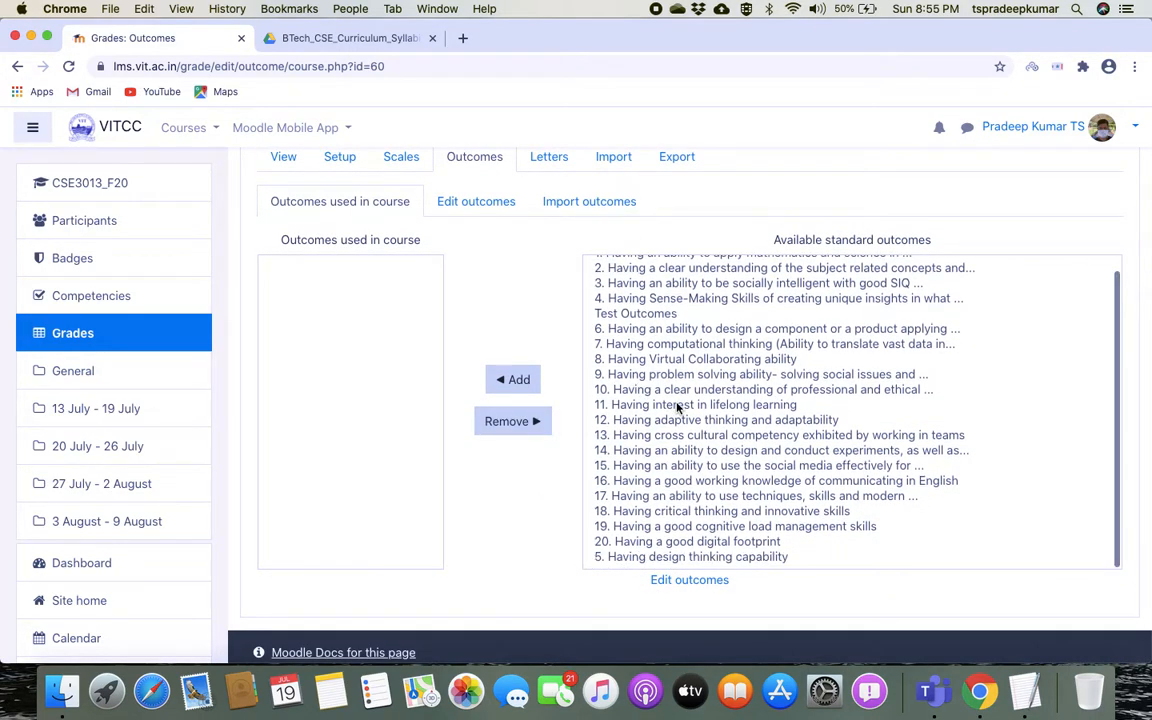
Search the syllabus PDF for "cse3013" and find the Student Learning Outcomes listed for the Artificial Intelligence course
scroll(677, 408, "up", 1)
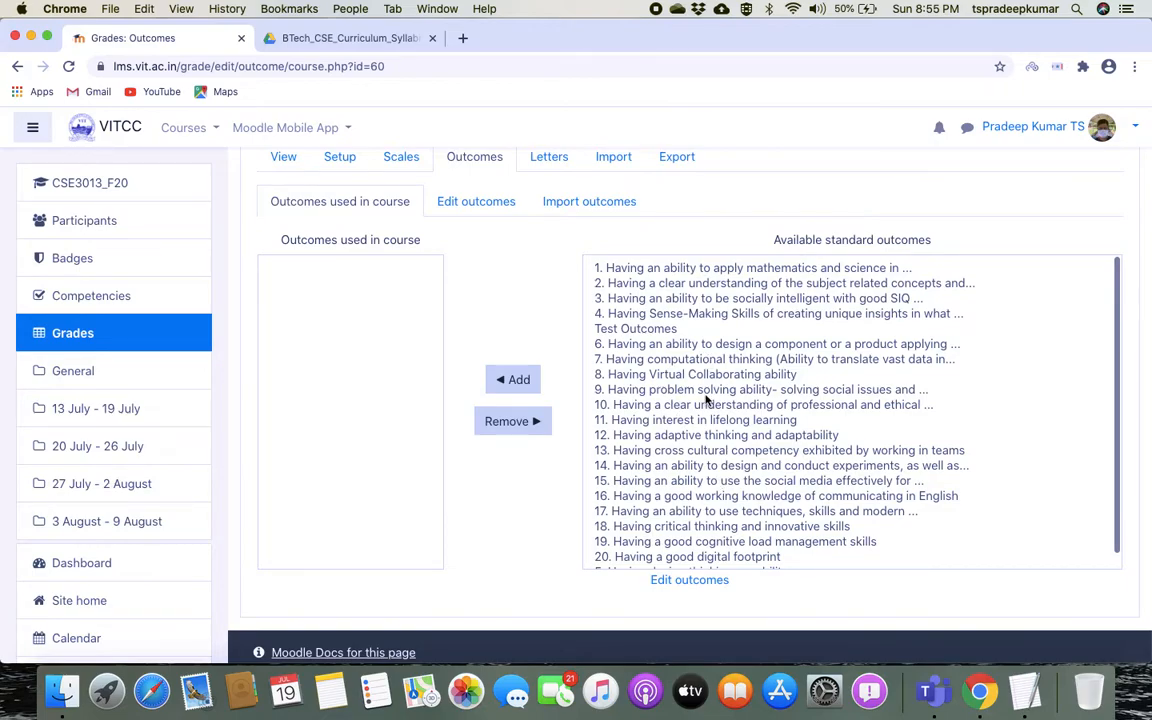
scroll(714, 411, "down", 1)
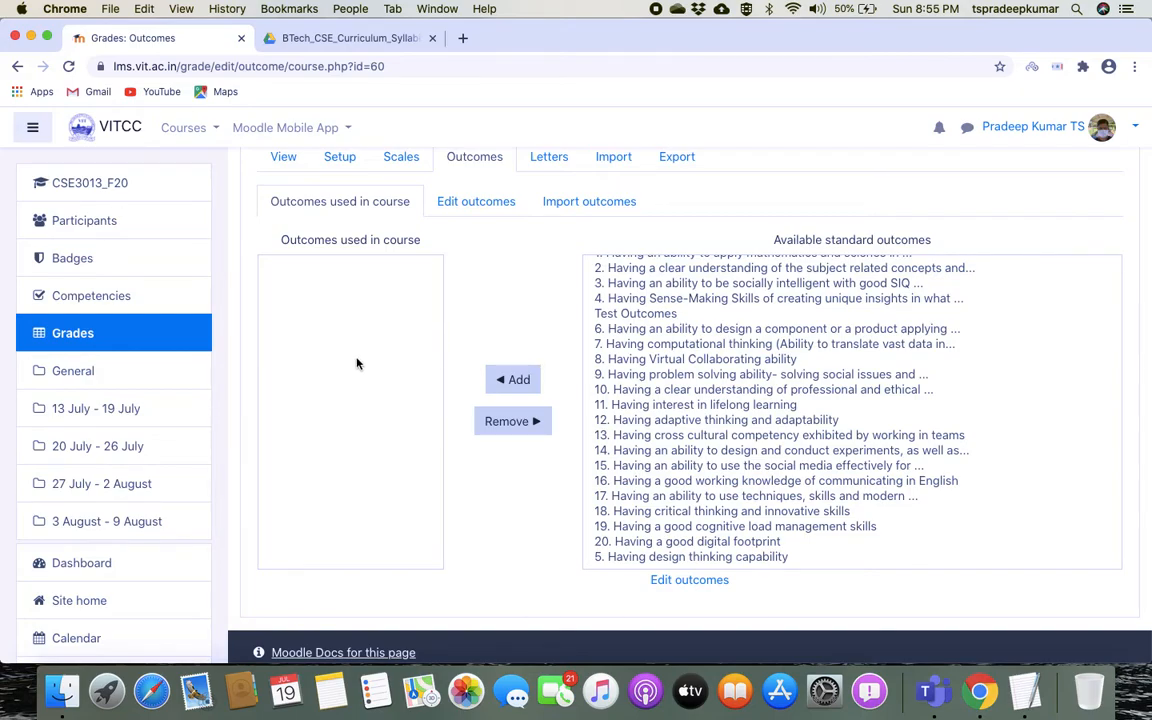
left_click(341, 39)
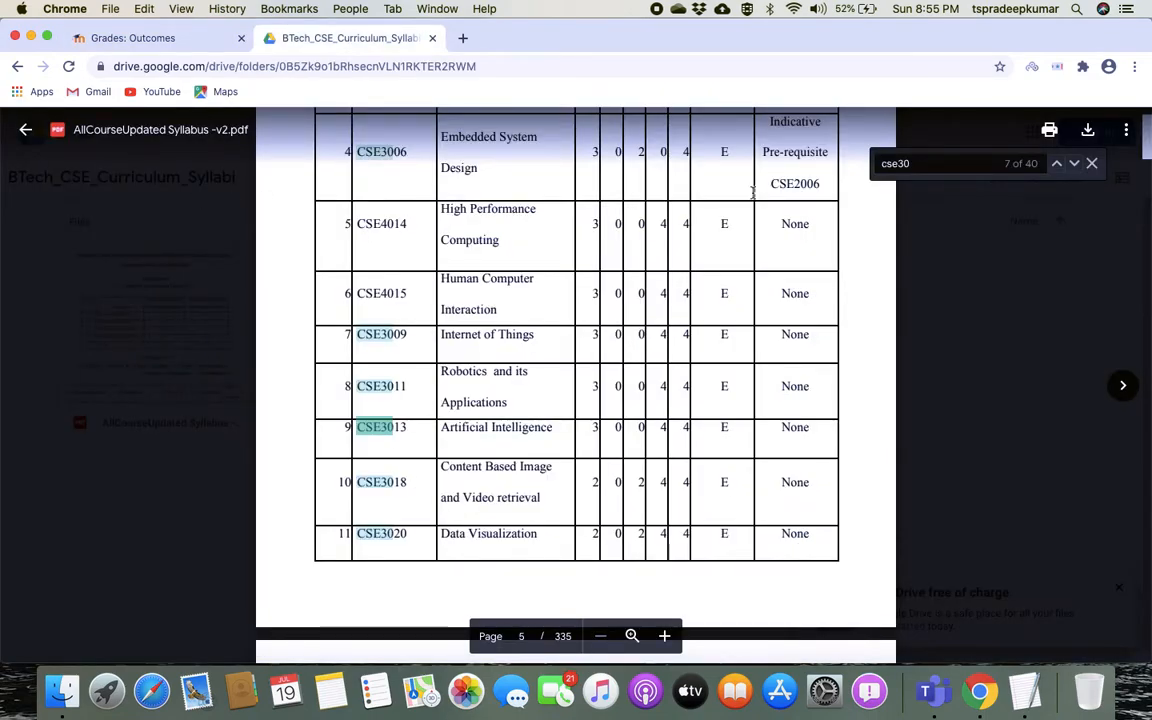
double_click(942, 167)
type("cse3013")
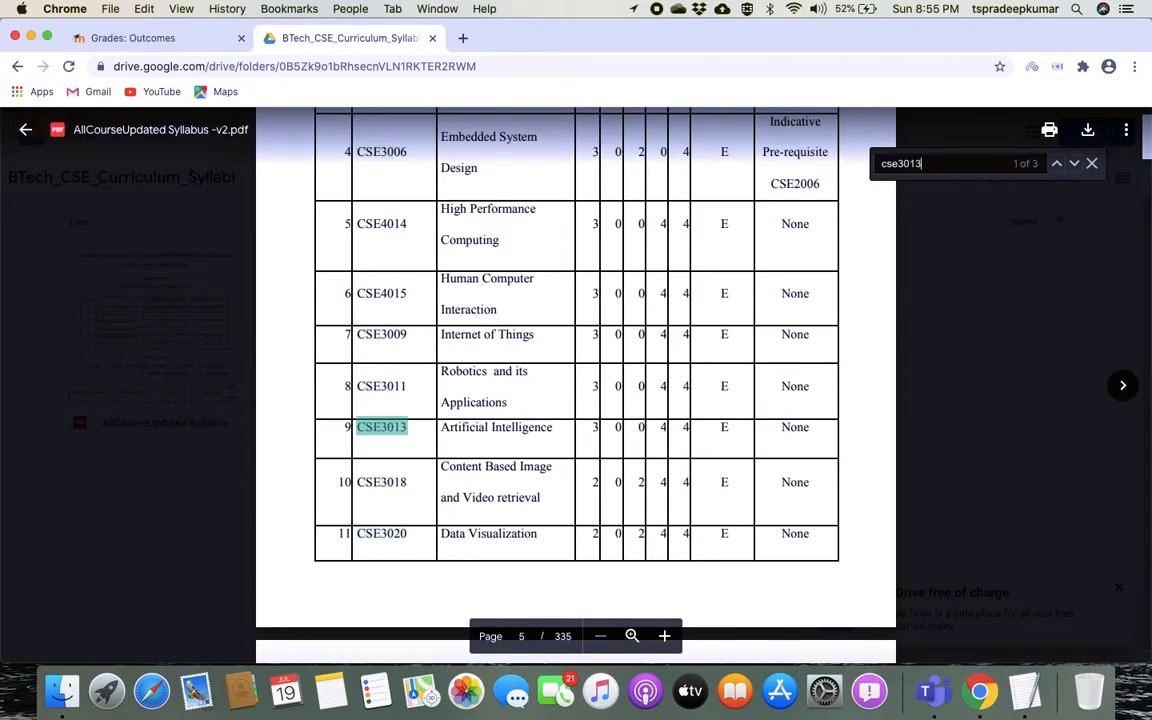
key("Return")
key("Return")
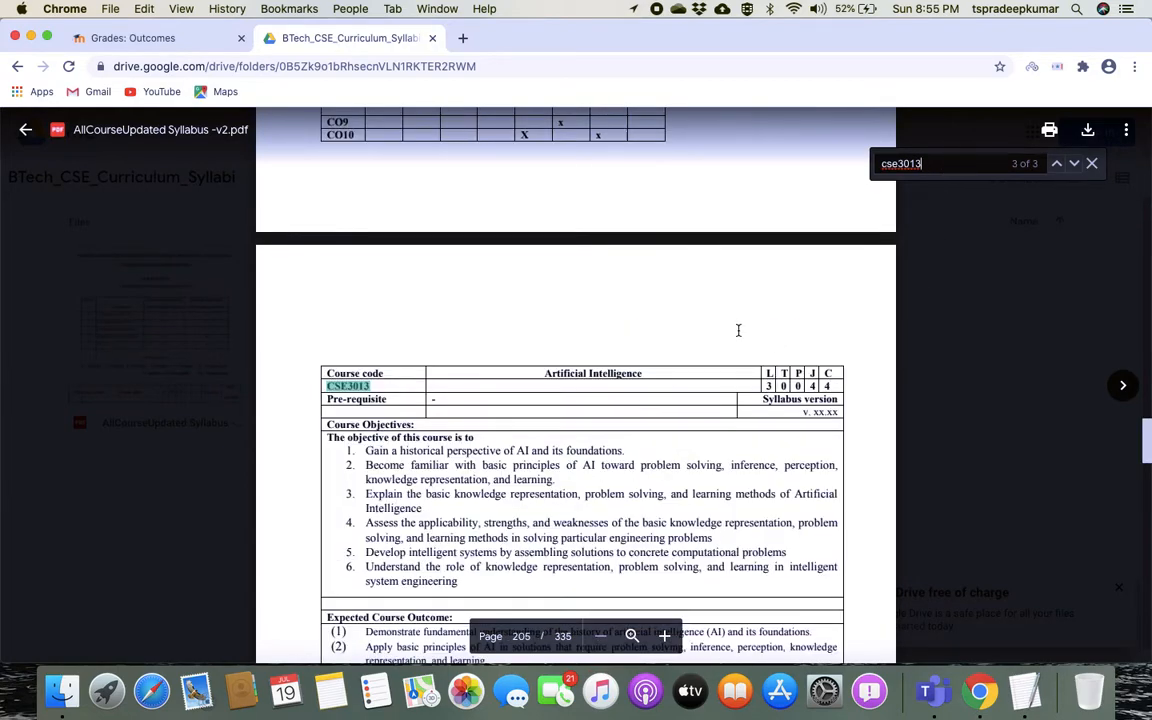
scroll(761, 336, "down", 5)
scroll(706, 435, "down", 5)
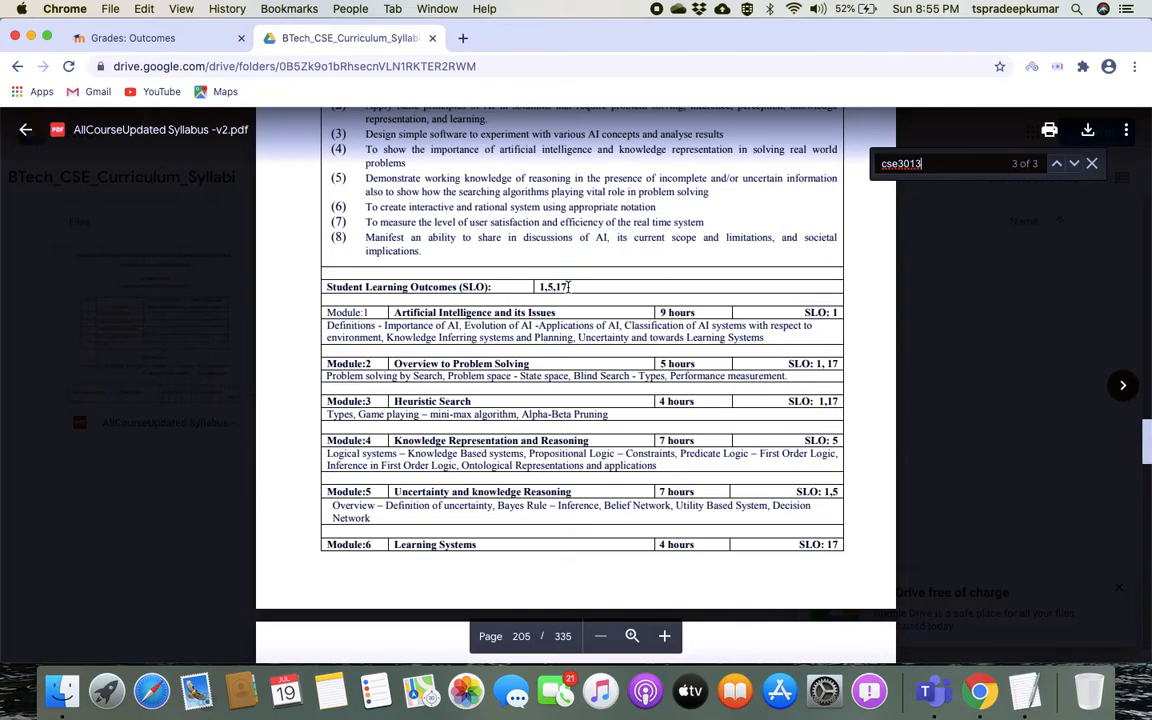
Return to the Moodle Outcomes page and add standard outcomes 1, 5 and 17 to the Artificial Intelligence course
key("super+Tab")
key("super+Tab")
key("ctrl+shift+Tab")
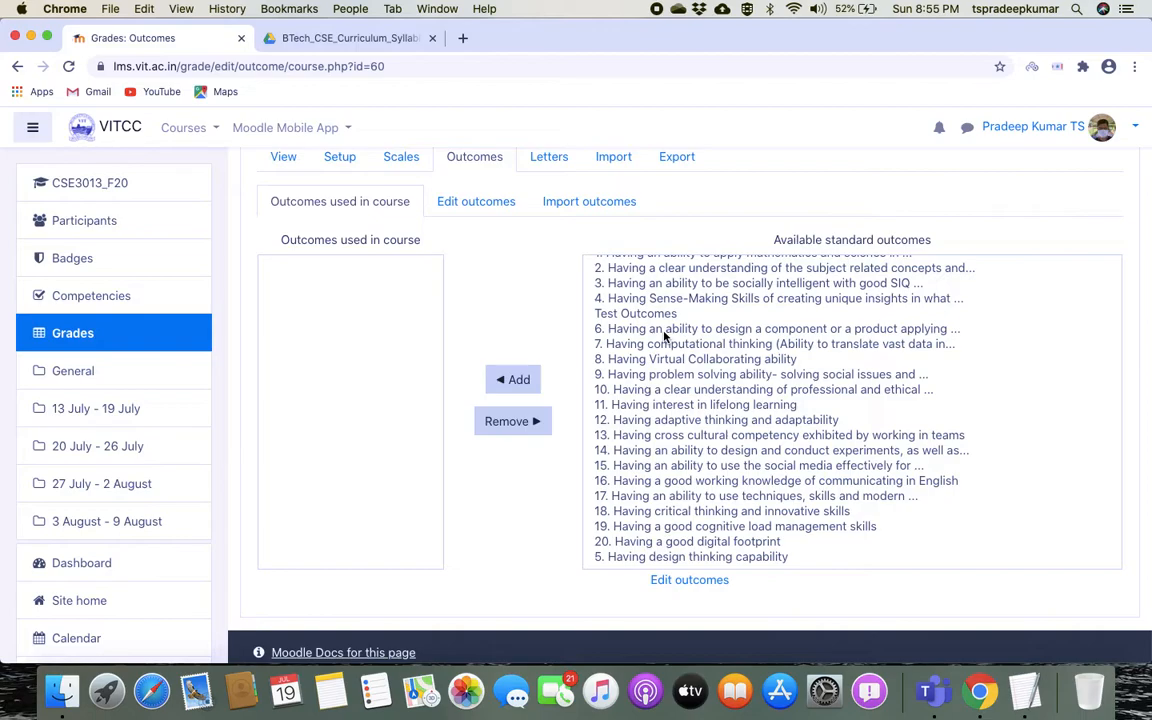
scroll(660, 300, "up", 1)
left_click(660, 271)
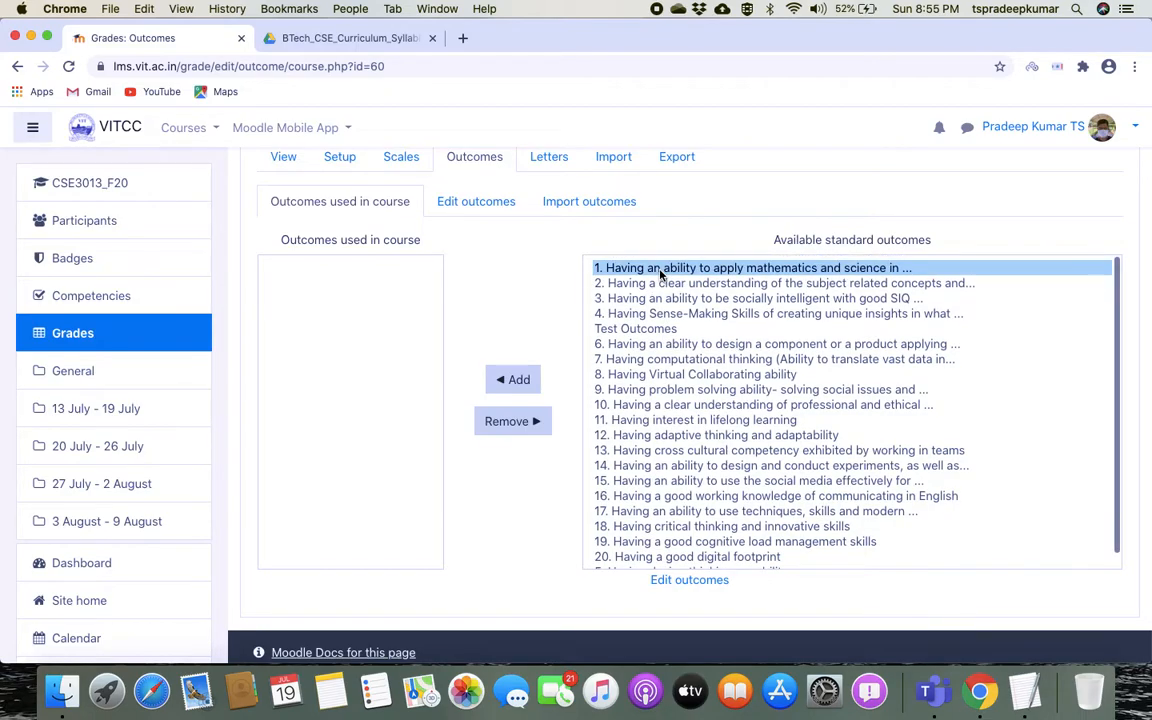
left_click(622, 511, "super")
scroll(622, 512, "down", 1)
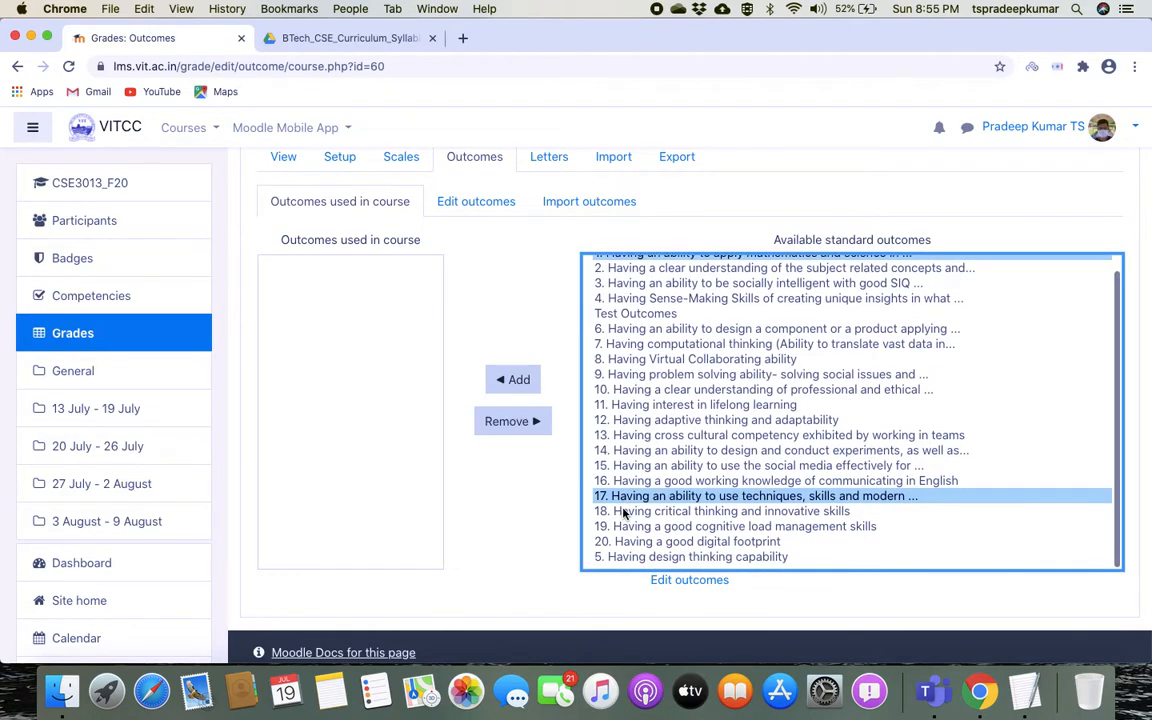
left_click(688, 556, "super")
scroll(686, 387, "up", 1)
scroll(686, 387, "down", 1)
left_click(494, 379)
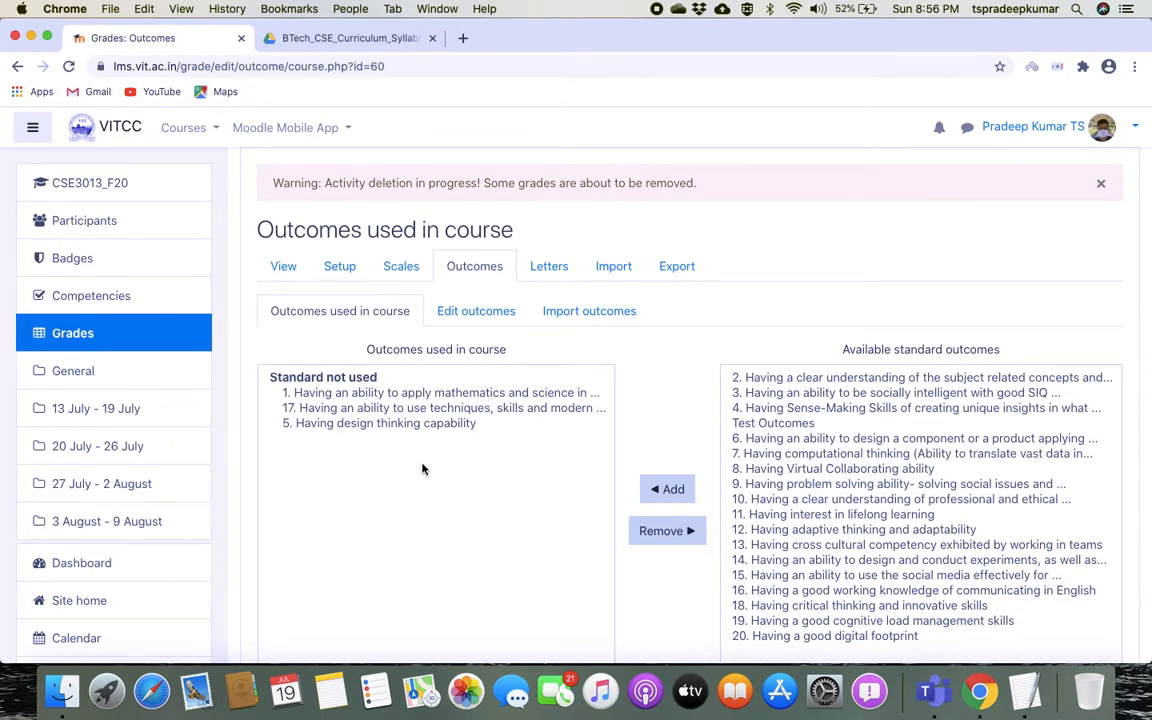
Check the list of outcomes used in the course and look at the course's grader report
scroll(422, 469, "down", 4)
scroll(420, 465, "up", 2)
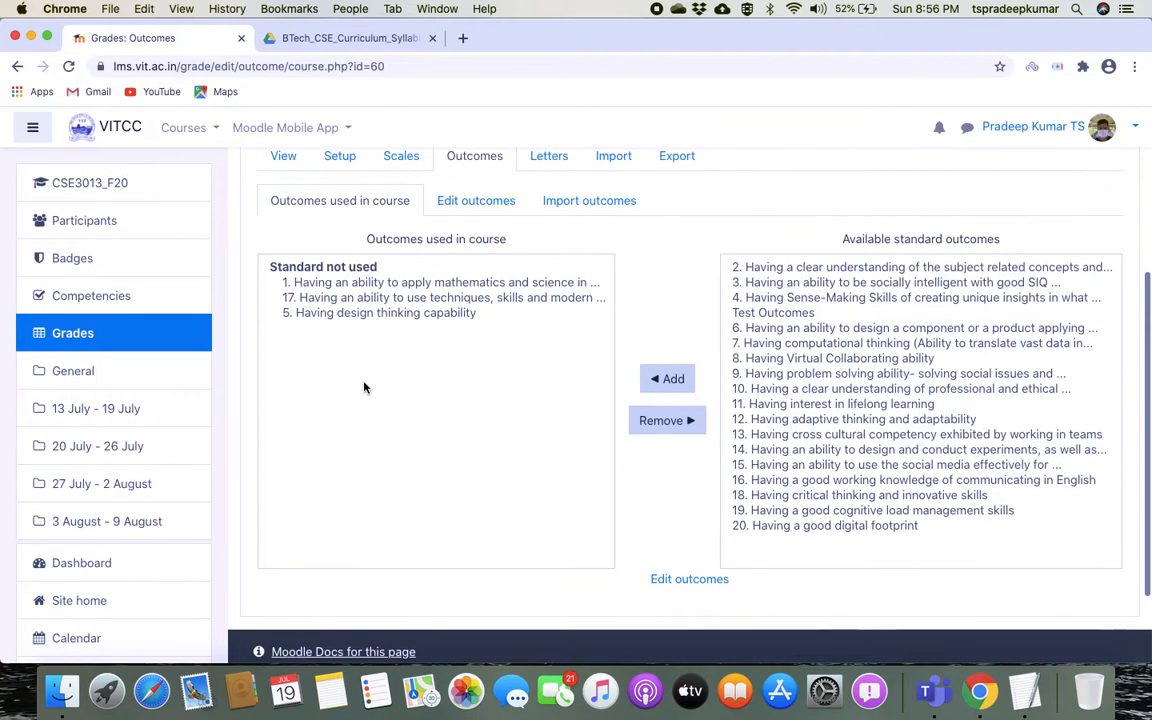
scroll(385, 400, "up", 2)
scroll(470, 300, "up", 1)
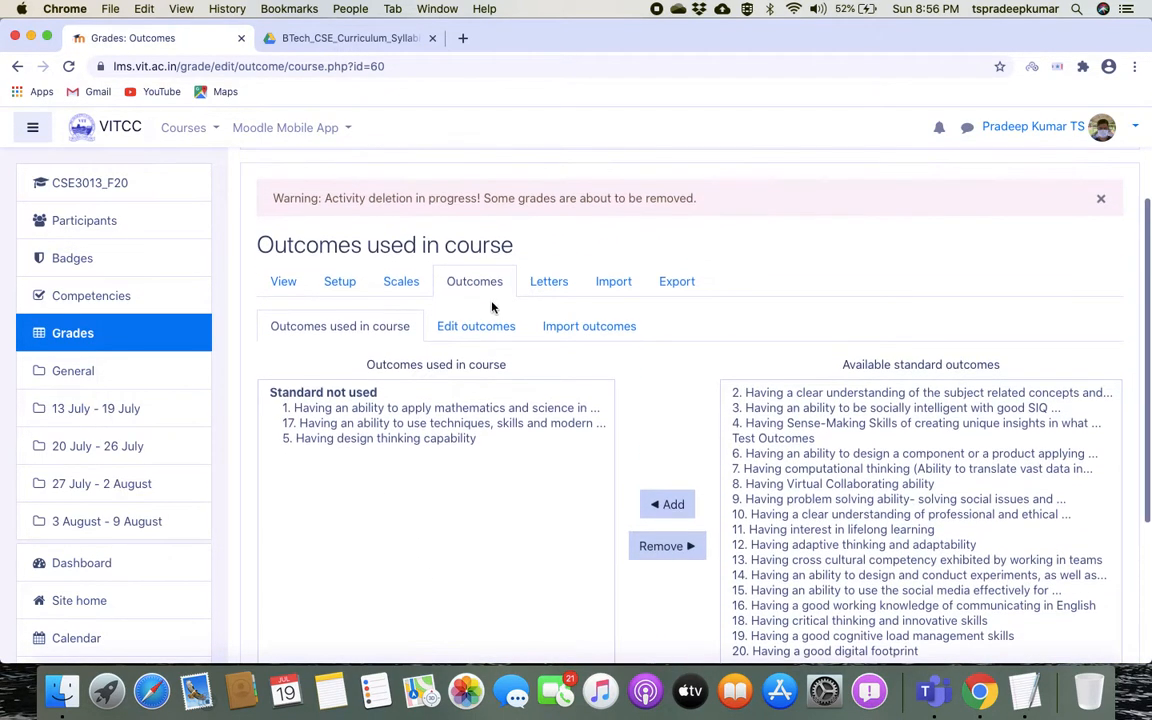
left_click(283, 285)
scroll(494, 523, "down", 5)
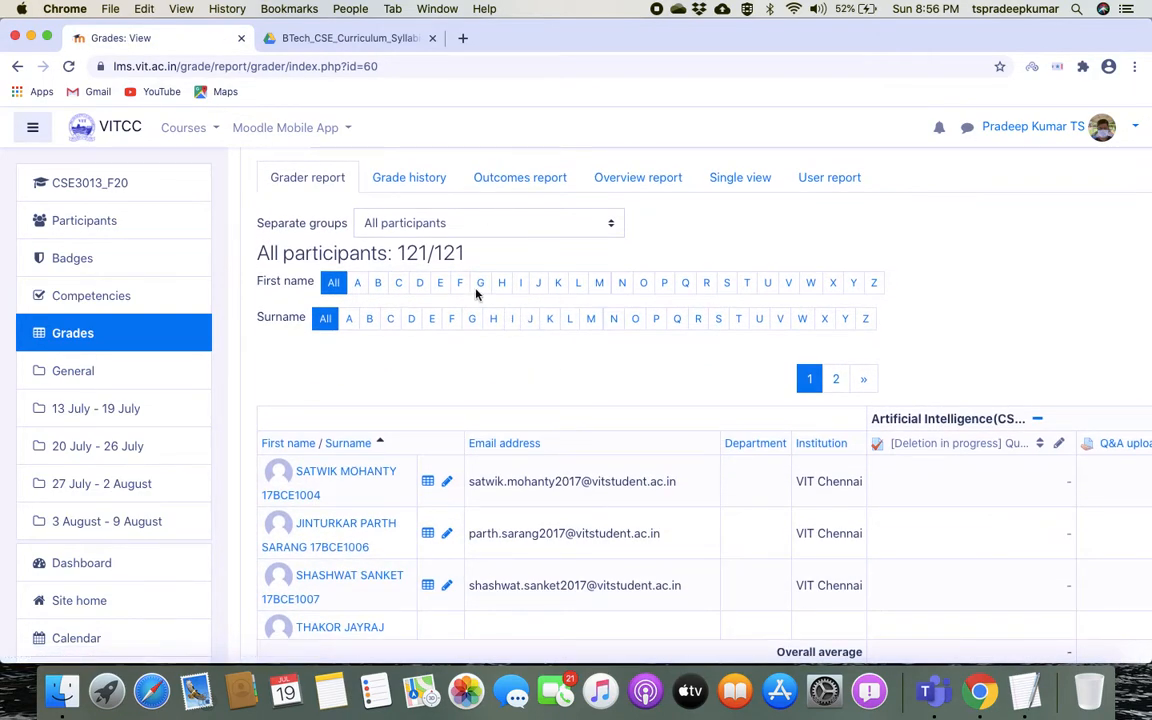
scroll(530, 410, "up", 1)
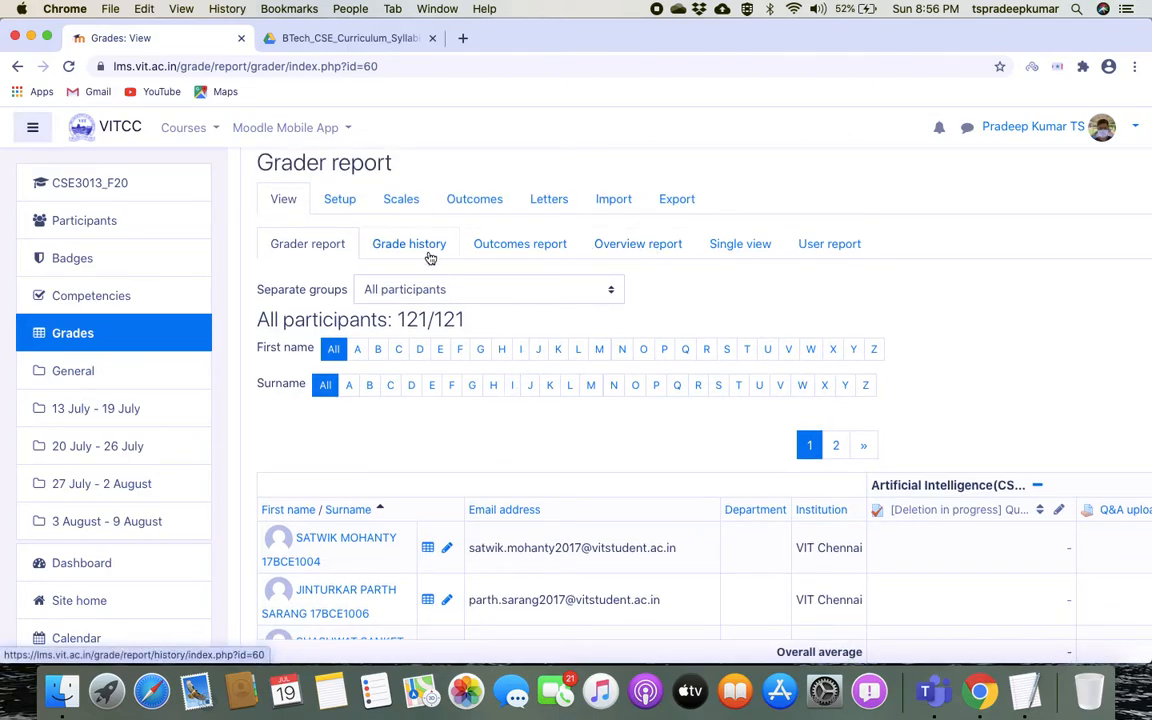
Go back to the course's Outcomes page and review the used and available standard outcomes
left_click(480, 206)
scroll(466, 583, "down", 3)
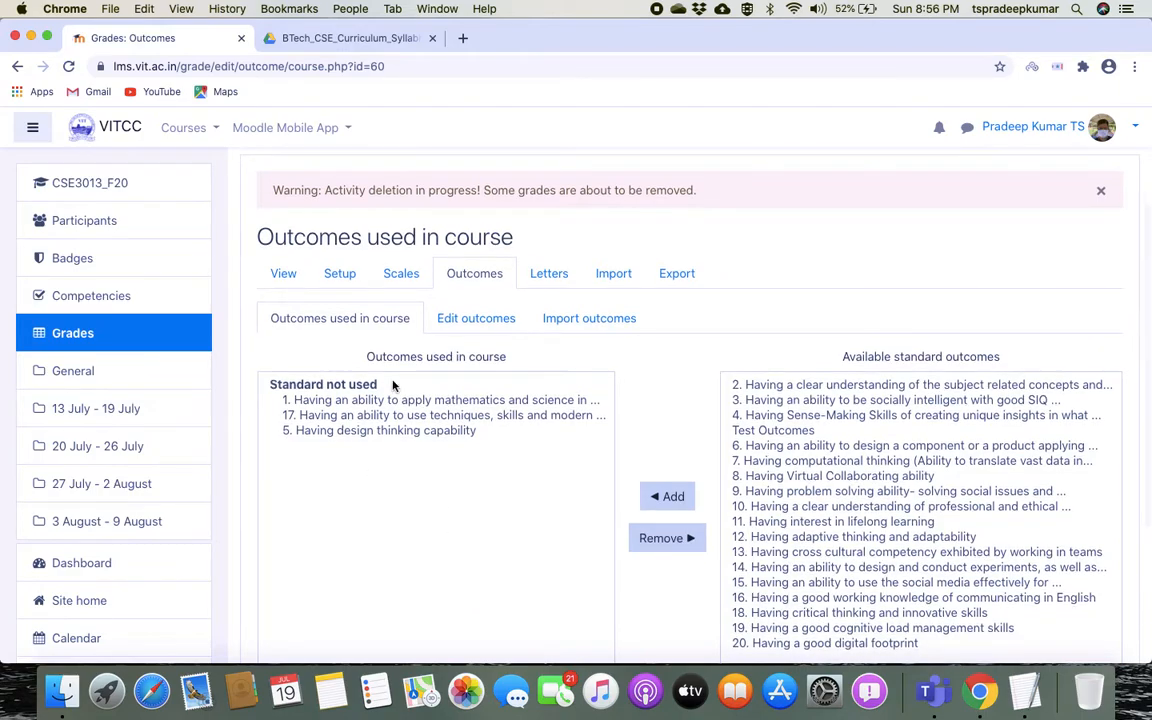
scroll(449, 398, "up", 3)
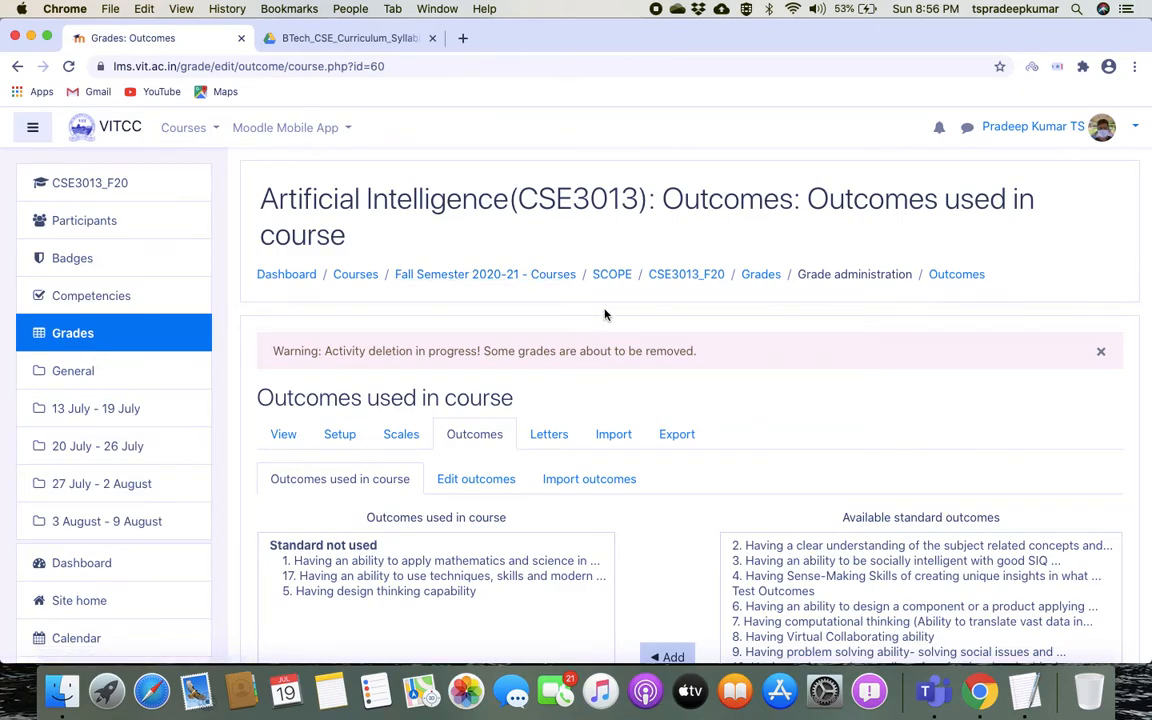
scroll(541, 516, "down", 3)
scroll(541, 516, "down", 1)
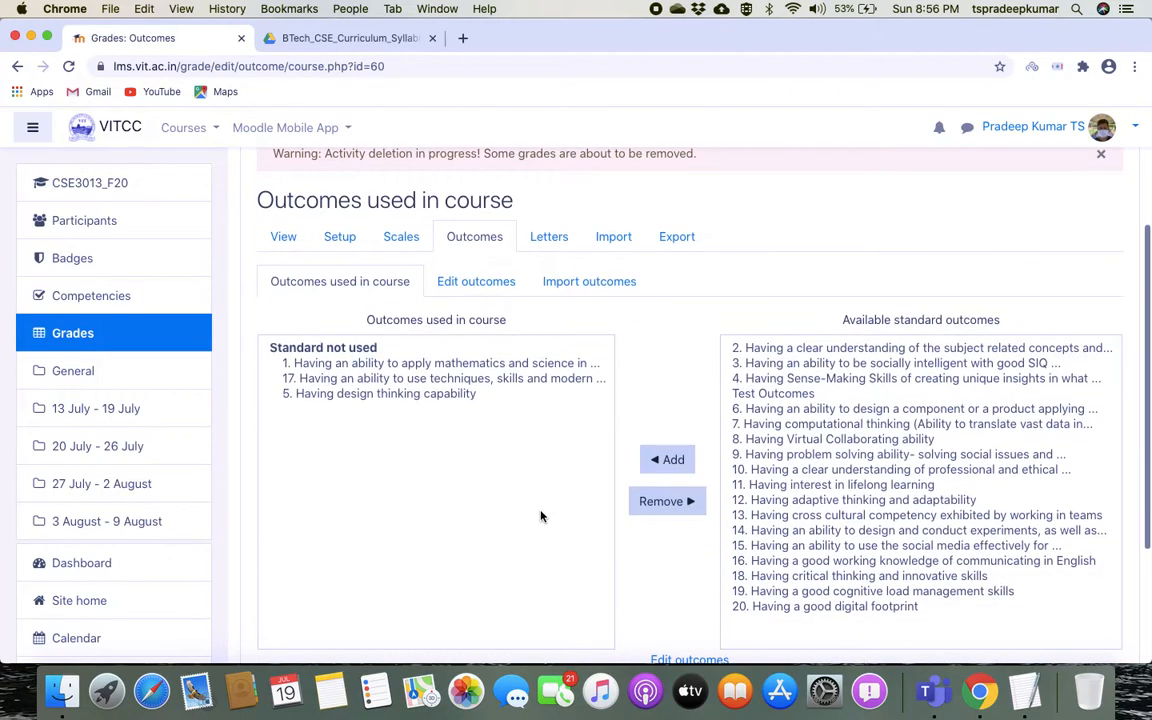
scroll(541, 516, "down", 1)
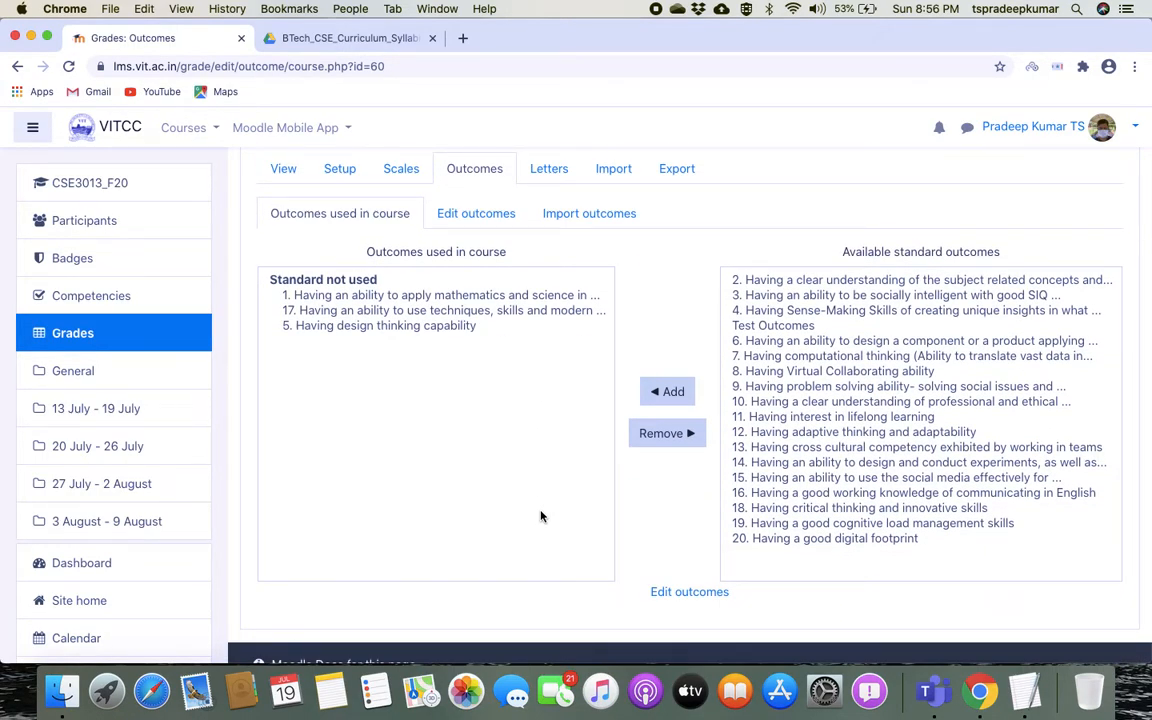
scroll(541, 516, "up", 1)
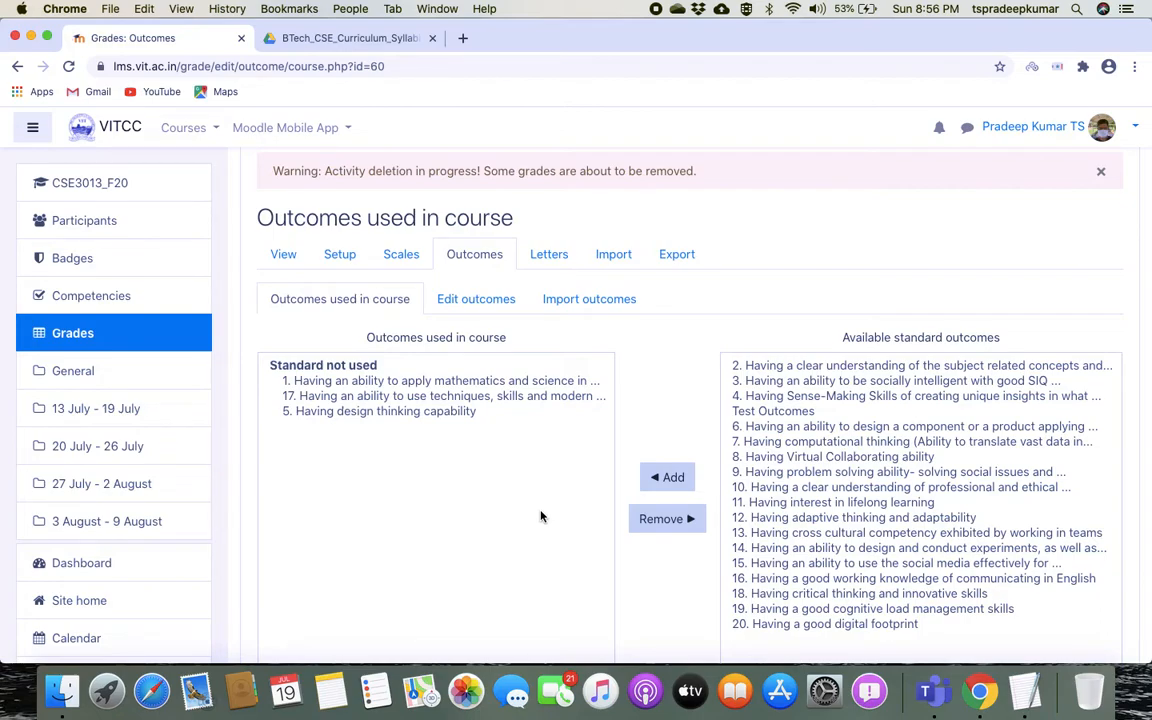
scroll(540, 516, "down", 1)
scroll(540, 515, "up", 3)
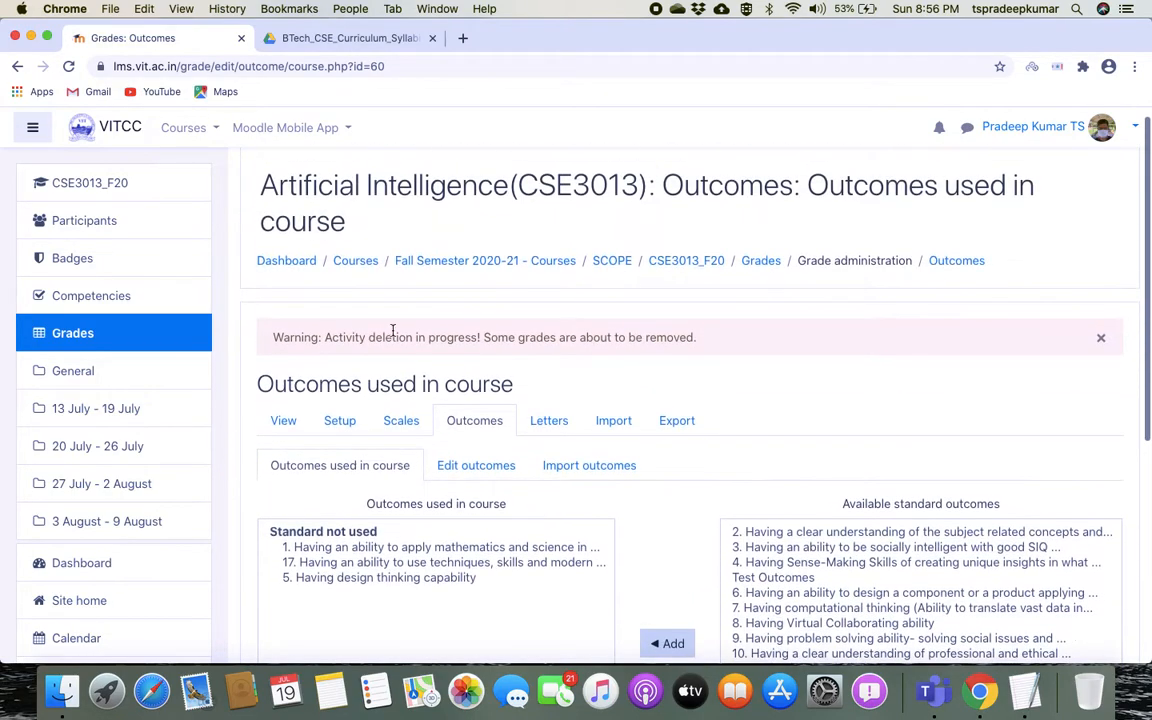
From the site home, search the courses for "mooc" and open MOOC - IoT Design and Applications
left_click(106, 125)
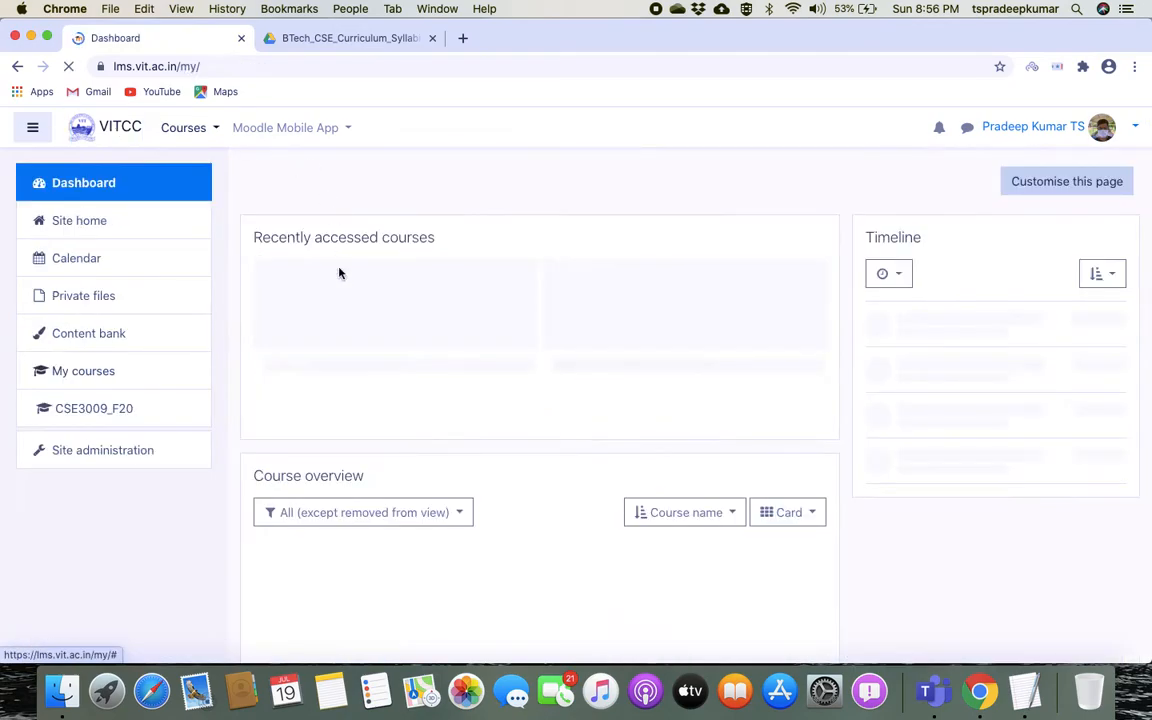
left_click(113, 223)
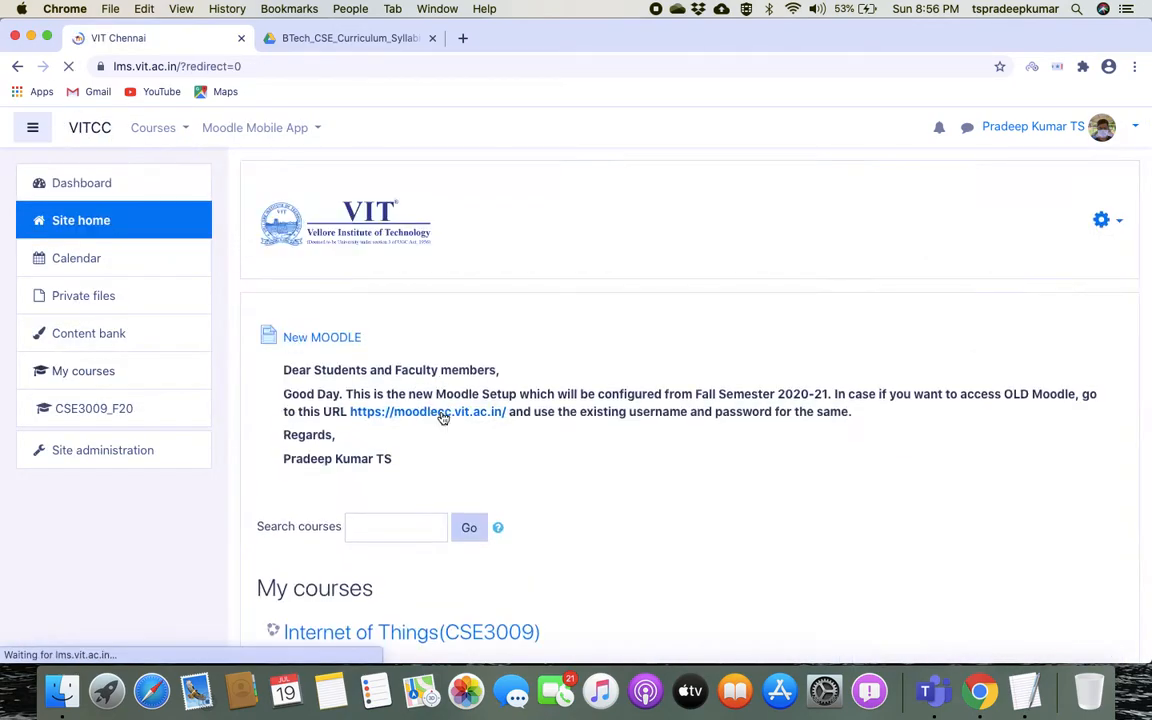
scroll(441, 414, "down", 3)
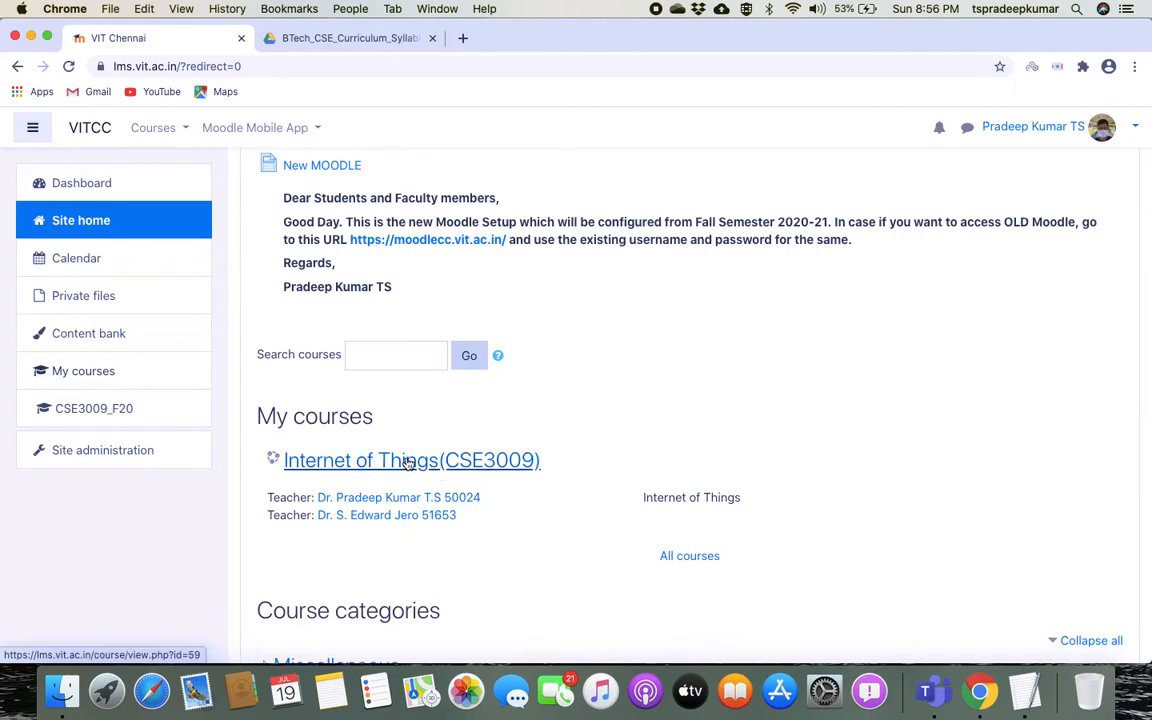
scroll(556, 474, "down", 5)
scroll(556, 474, "up", 4)
left_click(410, 281)
type("mooc")
key("Return")
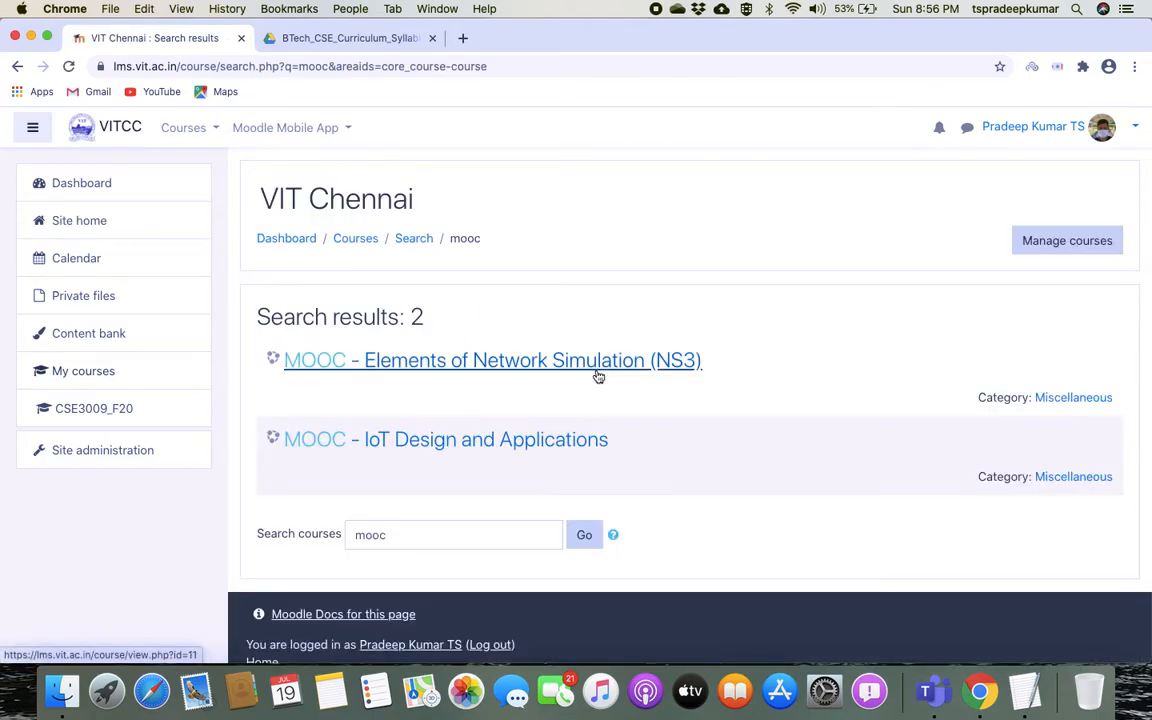
left_click(534, 440)
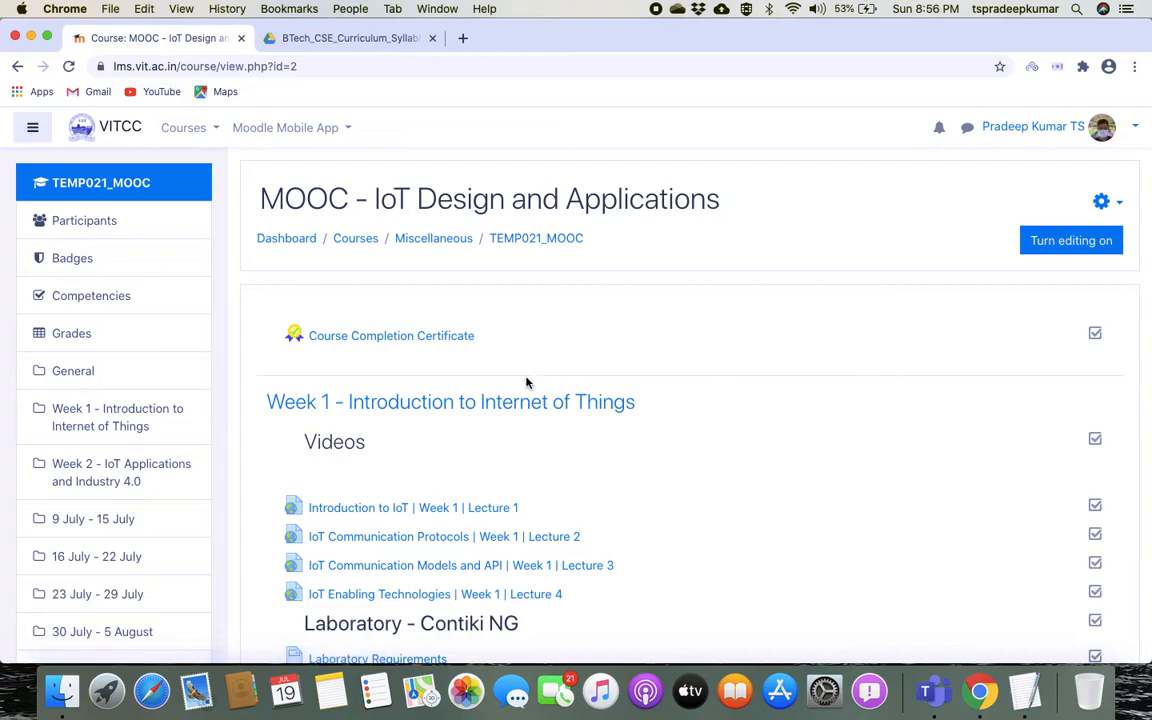
Turn on editing for the MOOC course and look at the chooser for adding an activity or resource, leaving it without adding anything
left_click(1074, 240)
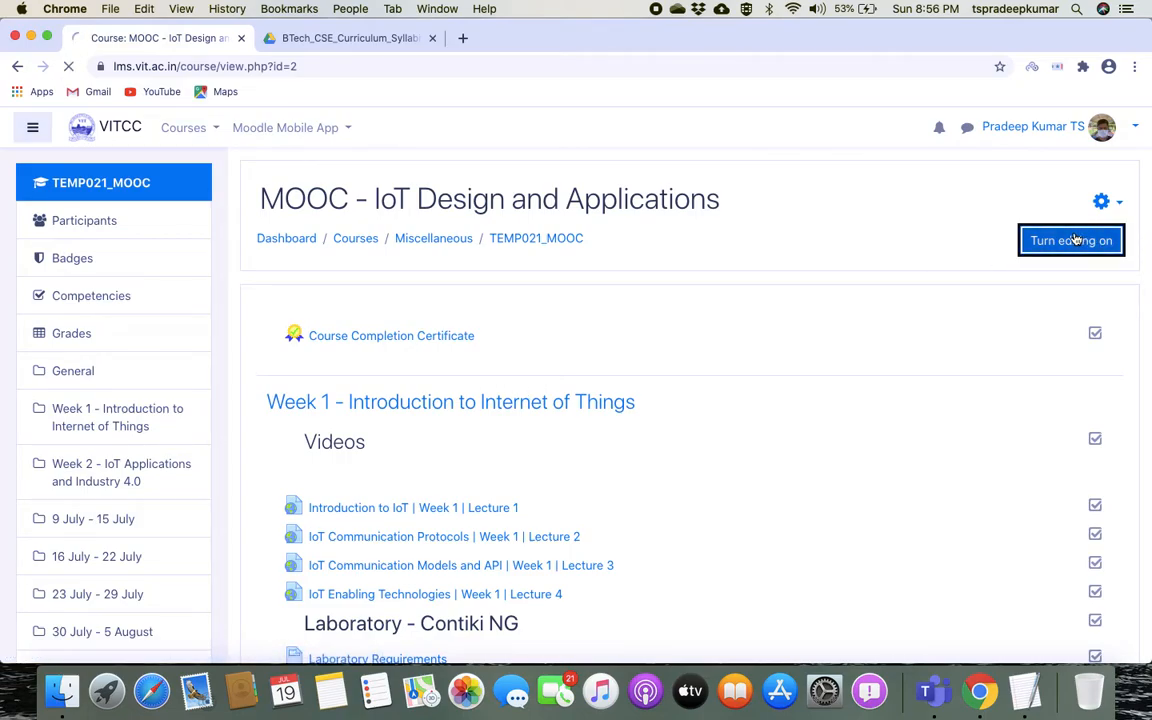
scroll(618, 378, "down", 2)
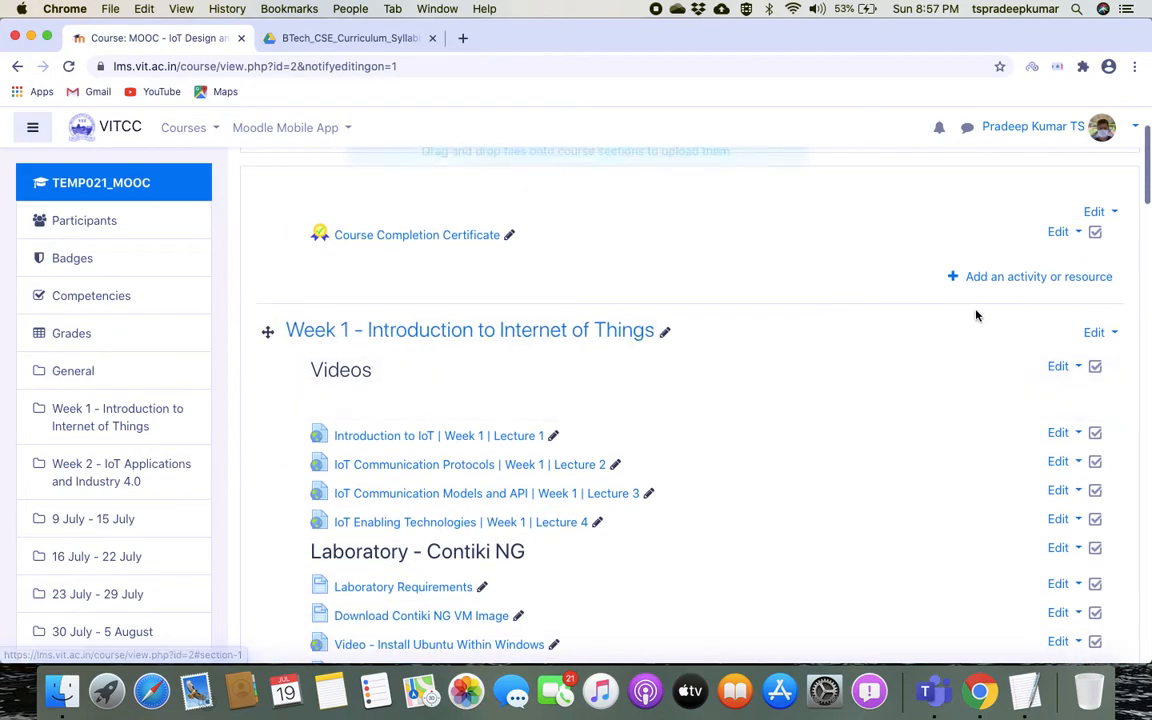
left_click(1022, 284)
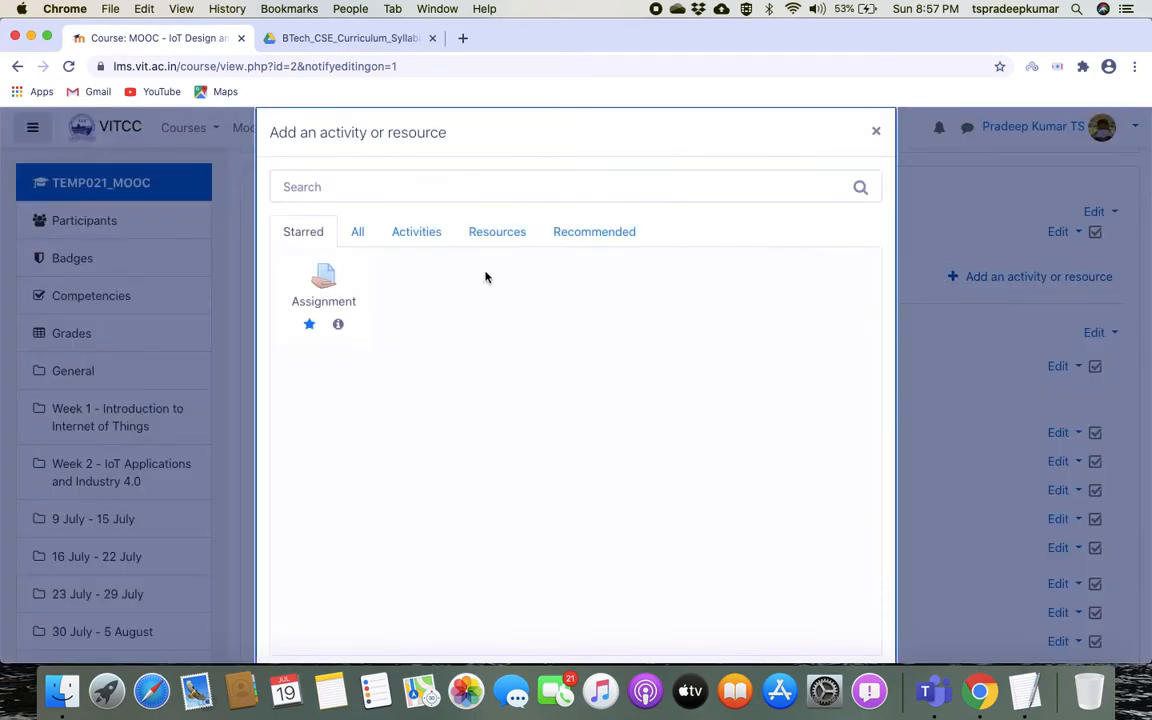
left_click(879, 130)
scroll(1100, 260, "up", 2)
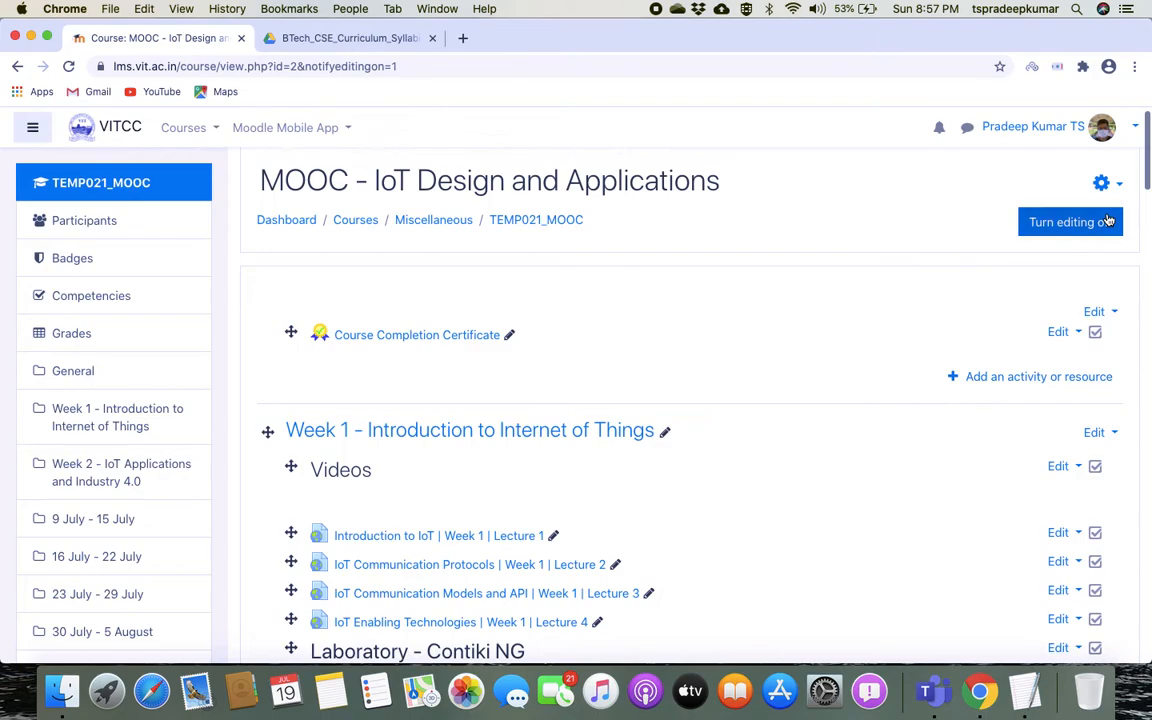
Open the MOOC course's Outcomes page and remove Test Outcomes from the outcomes used in the course
left_click(1104, 183)
left_click(1016, 311)
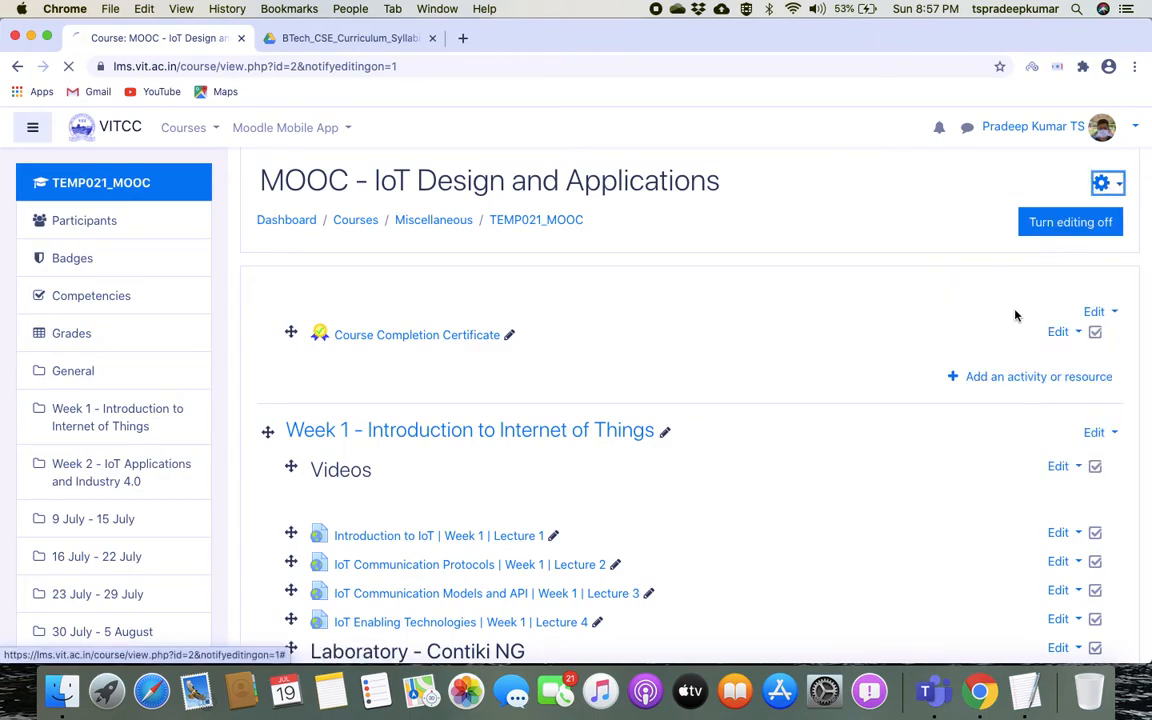
scroll(572, 420, "down", 3)
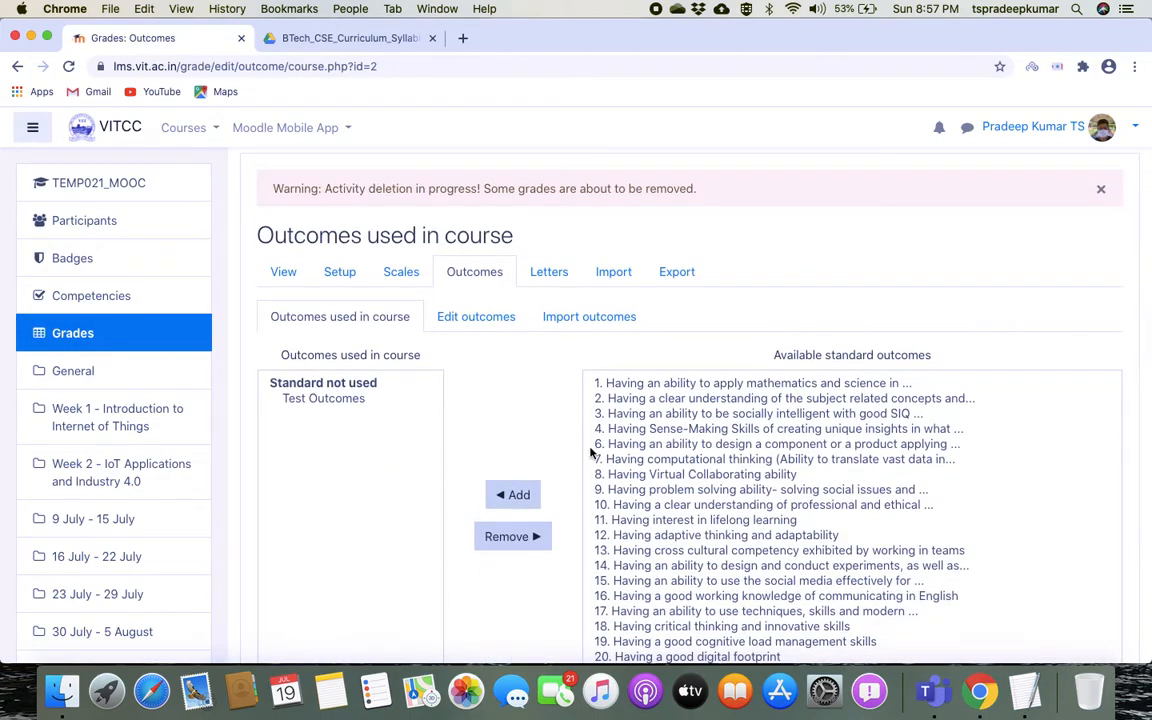
left_click(320, 398)
scroll(329, 396, "down", 1)
left_click(512, 515)
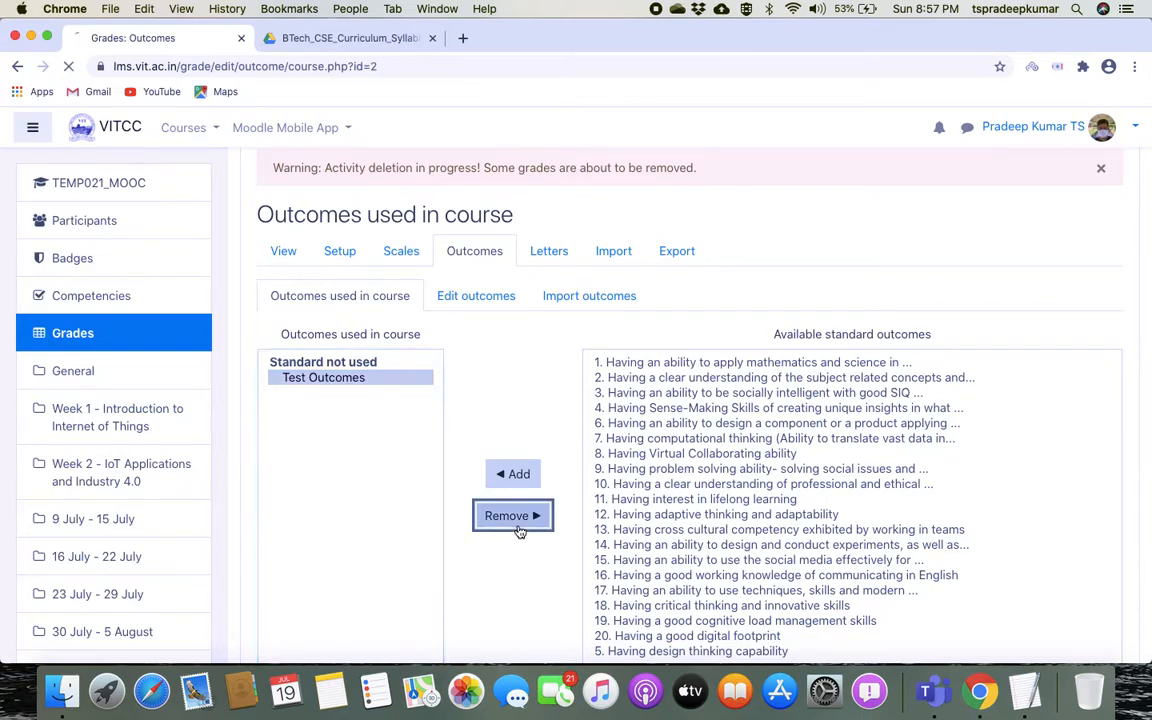
Add standard outcomes 2 (subject related concepts), 6 (ability to design a component or product) and 5 (design thinking capability) to the outcomes used in the course
scroll(622, 535, "down", 2)
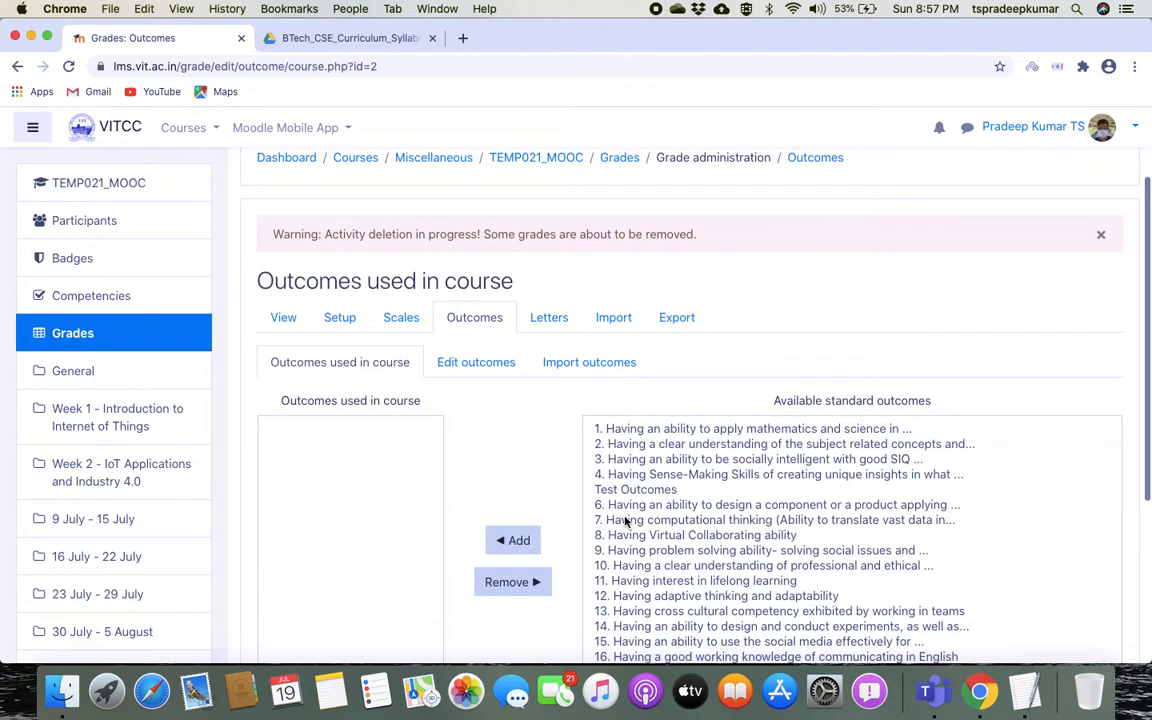
left_click(668, 445)
scroll(670, 451, "down", 1)
scroll(669, 449, "down", 5)
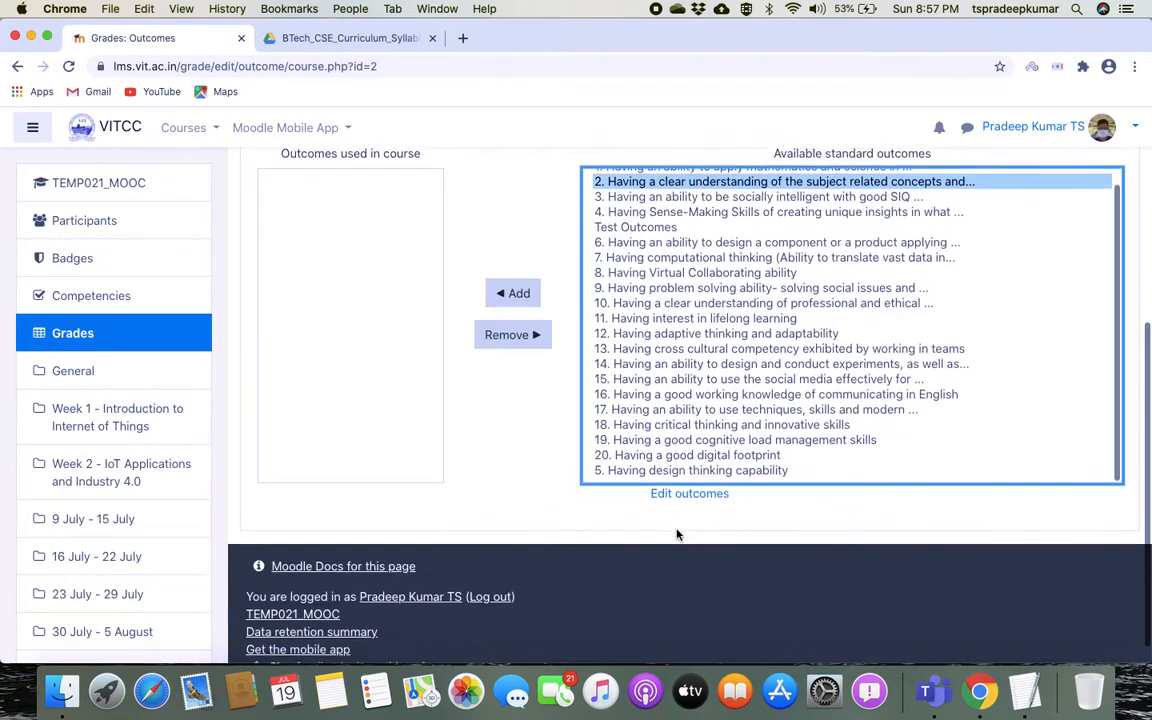
left_click(636, 466, "super")
scroll(738, 314, "up", 1)
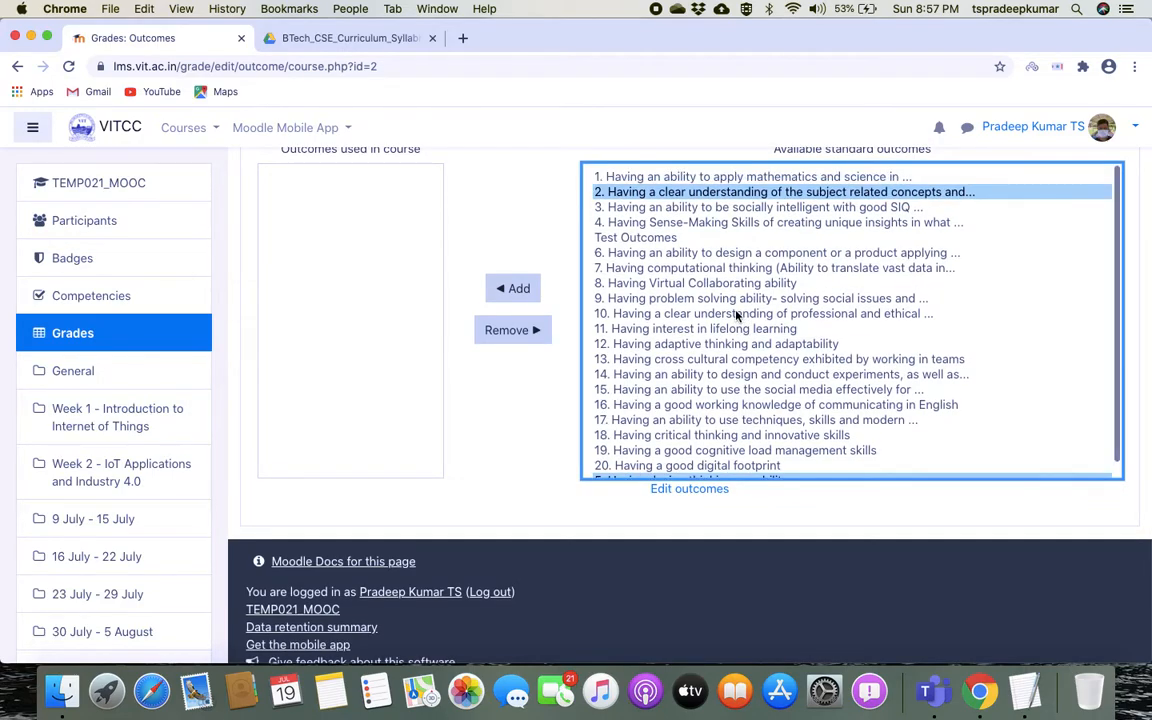
left_click(640, 253, "super")
left_click(514, 288)
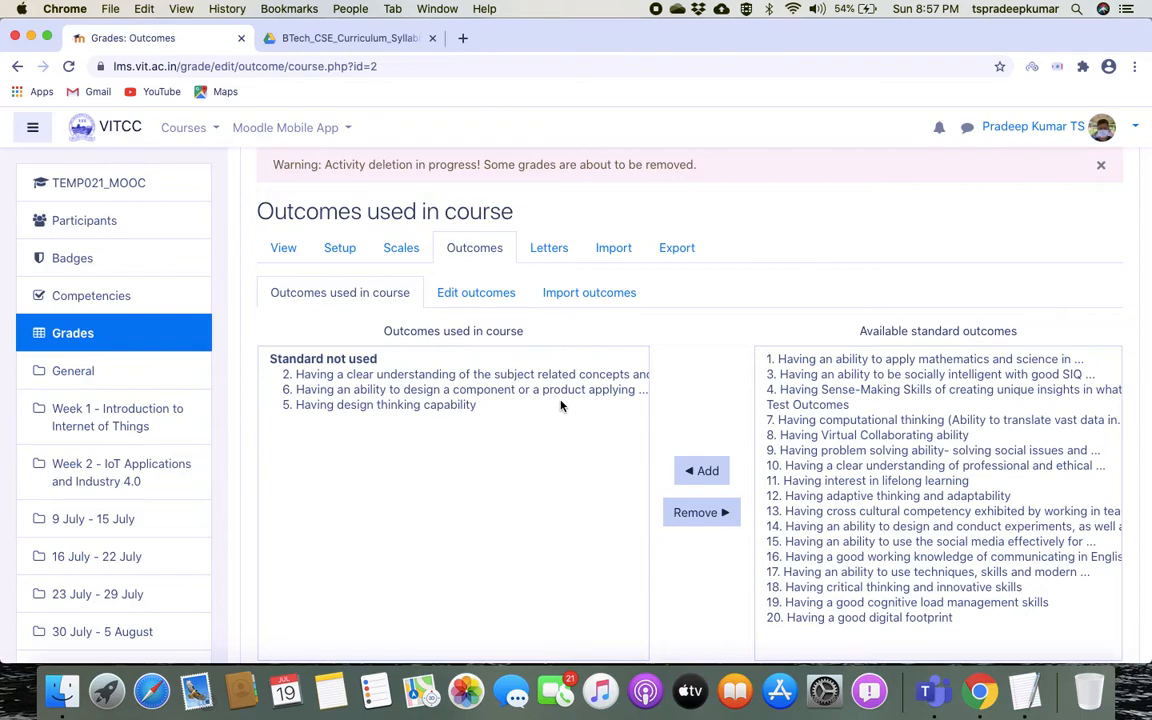
scroll(532, 437, "down", 3)
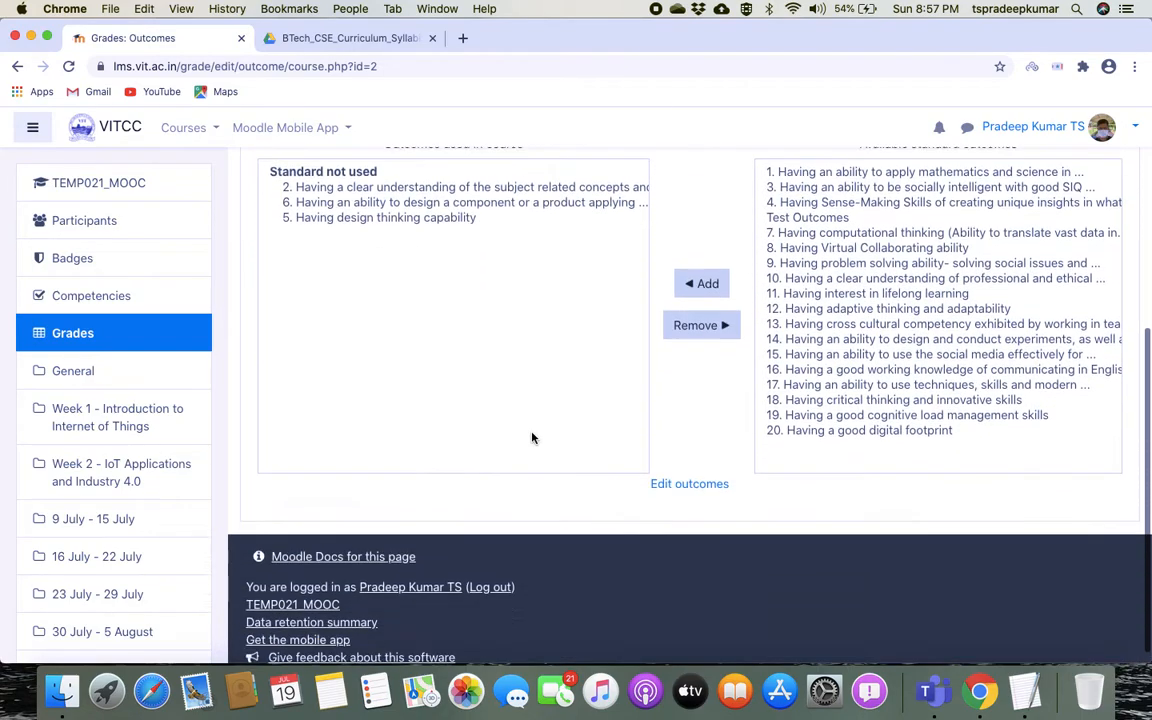
scroll(555, 309, "up", 5)
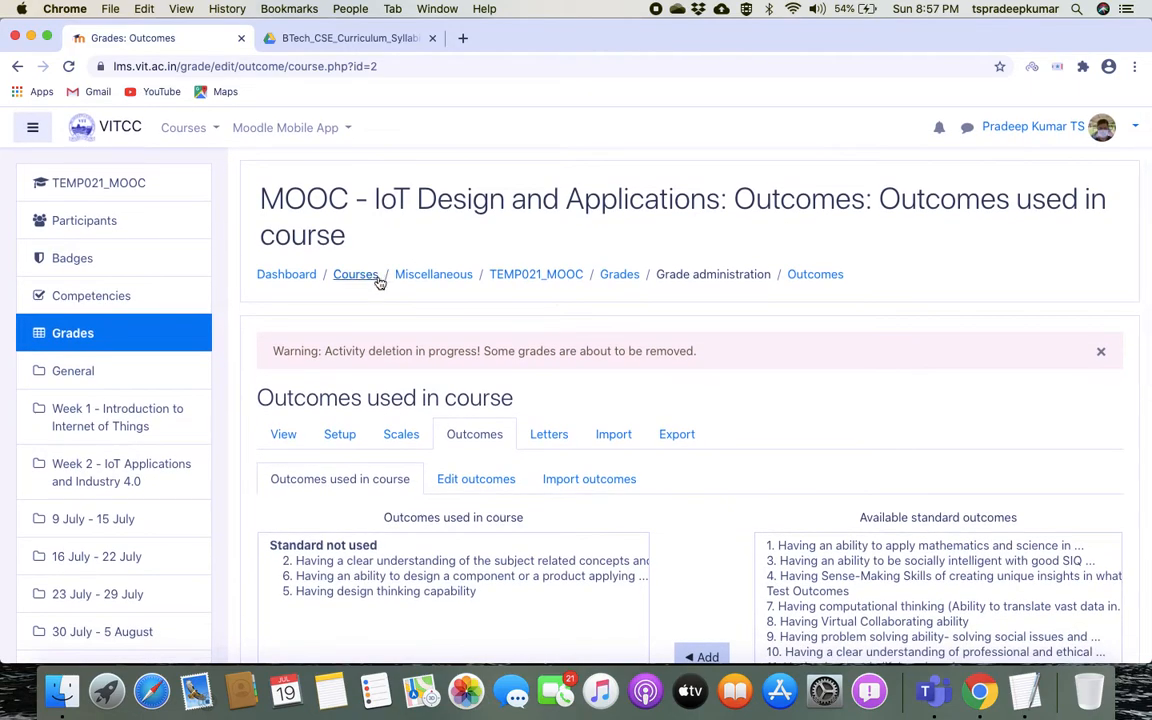
Start a new Assignment in the course's General section, named "Sample Assignment (Just for Testing Purpose)" followed by the instructor's name, and begin its description
left_click(546, 279)
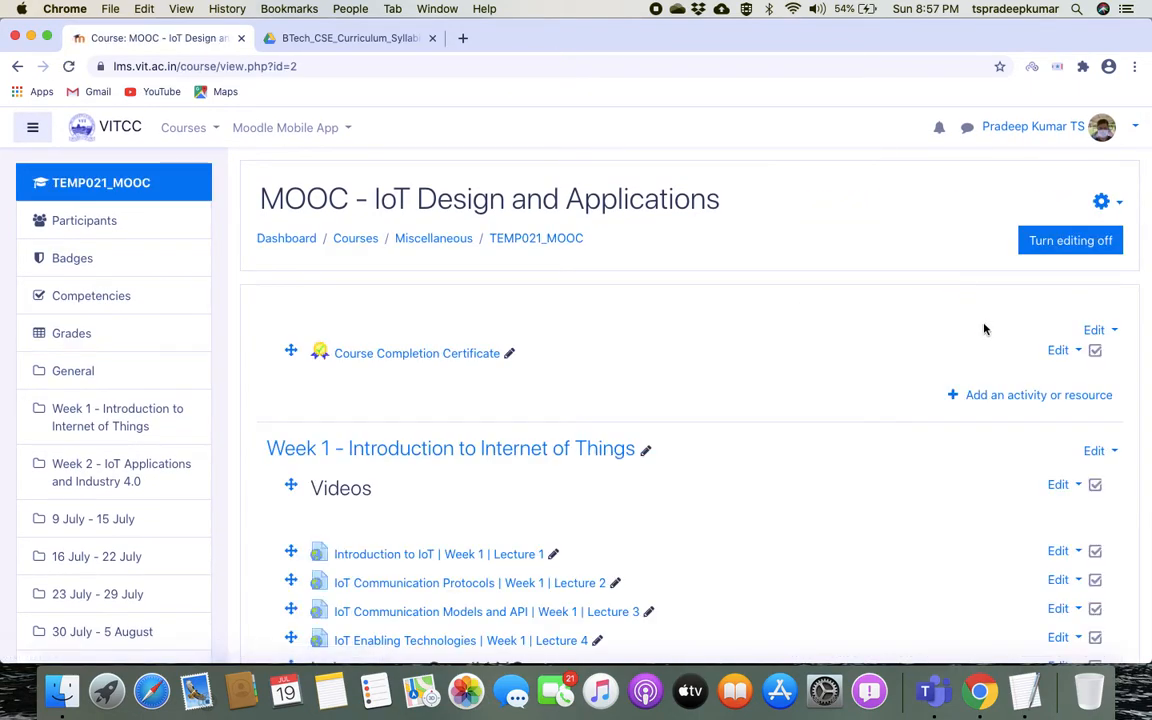
left_click(990, 400)
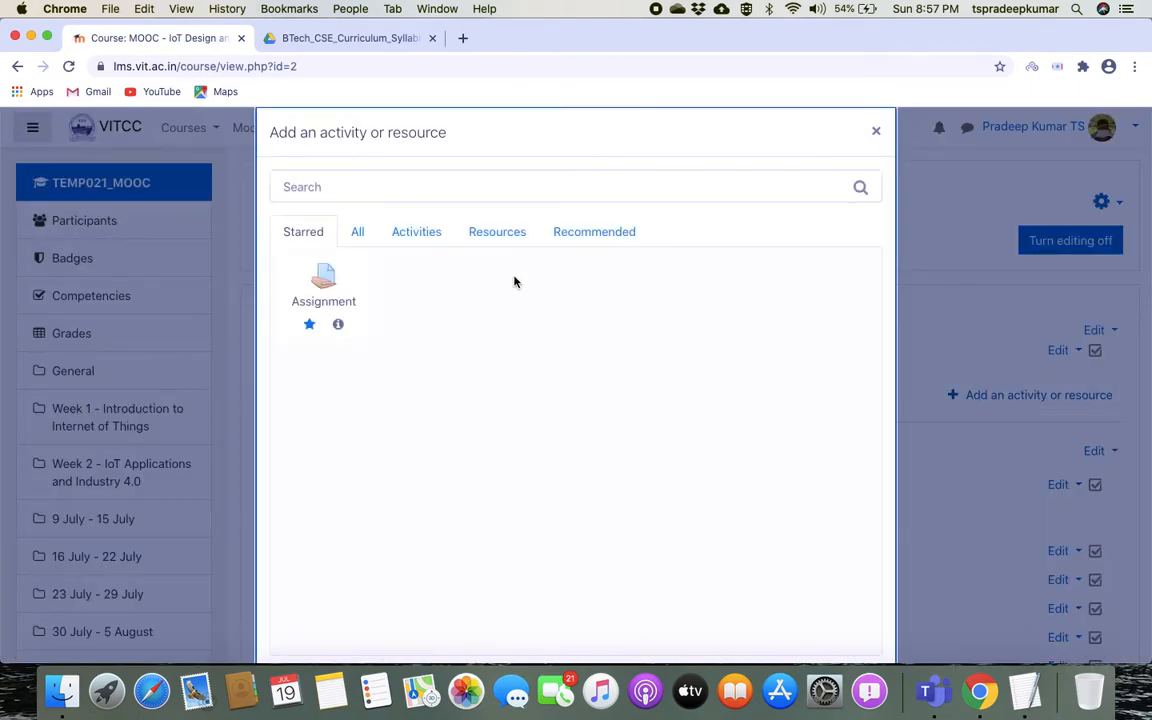
left_click(321, 285)
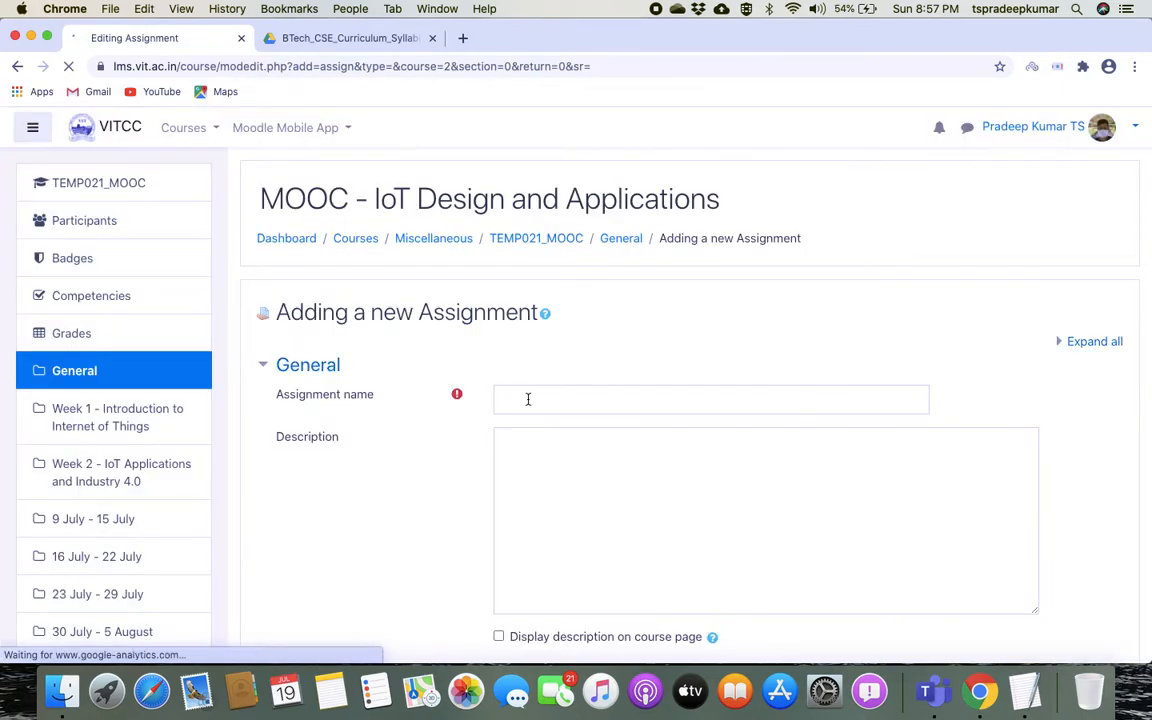
left_click(528, 399)
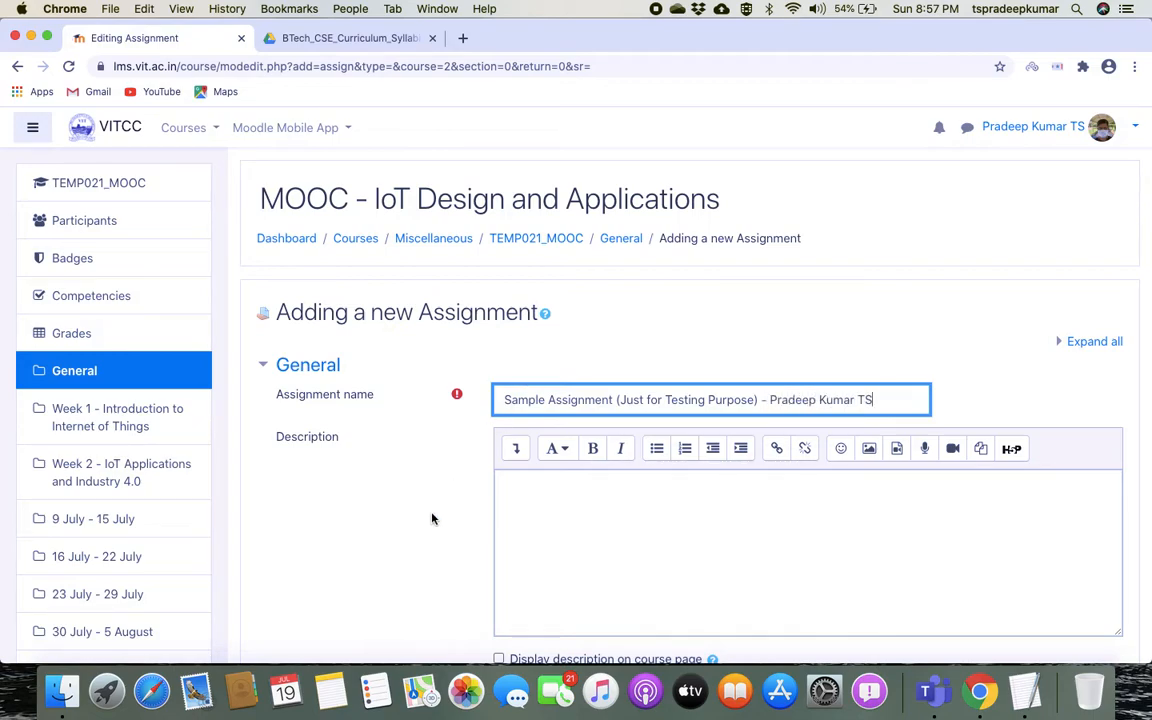
scroll(432, 518, "down", 3)
left_click(578, 384)
type("Subm")
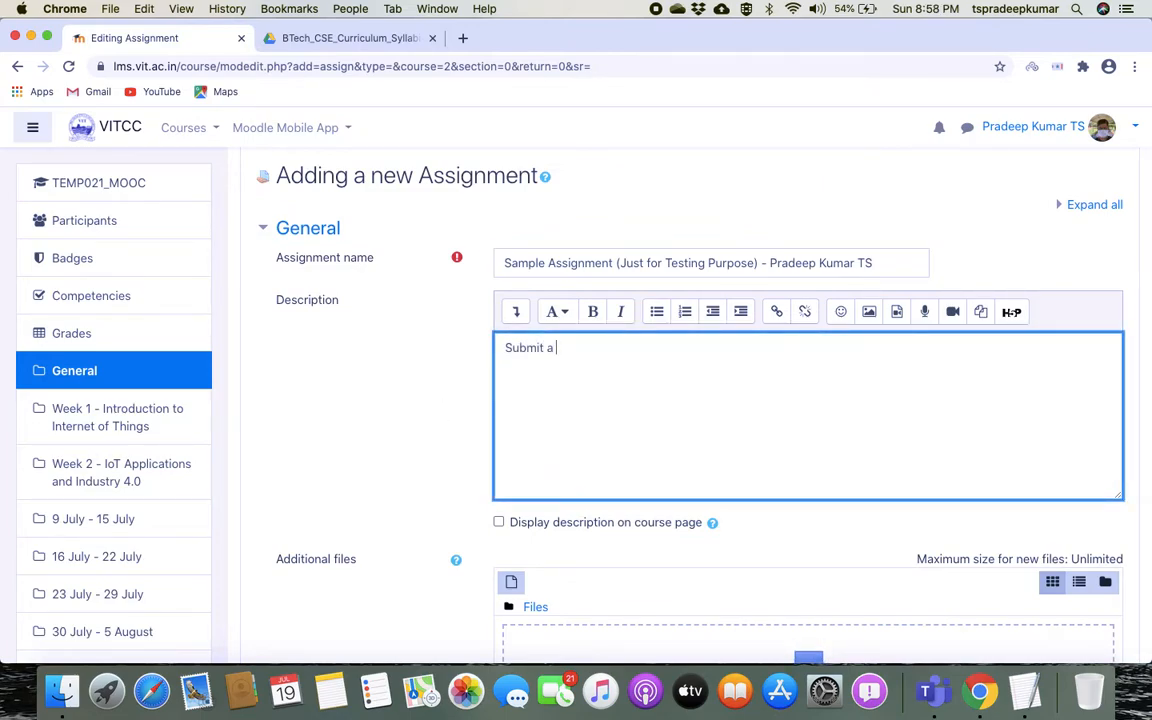
type("it a")
key("BackSpace")
key("BackSpace")
key("BackSpace")
key("BackSpace")
key("BackSpace")
key("BackSpace")
key("BackSpace")
key("BackSpace")
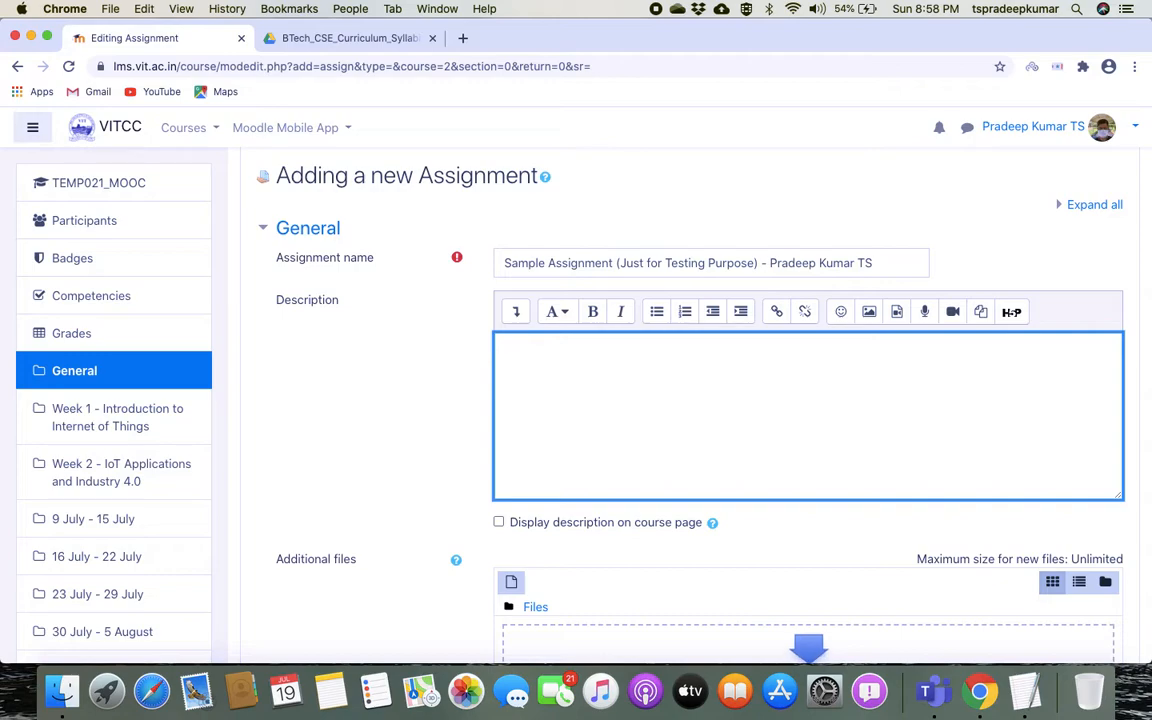
Enter "Write an Application using IoT for tracking the COVID 19 PAtients." as the assignment description
type("Write an Application using IoT for tacking the COVID 19 PAtients")
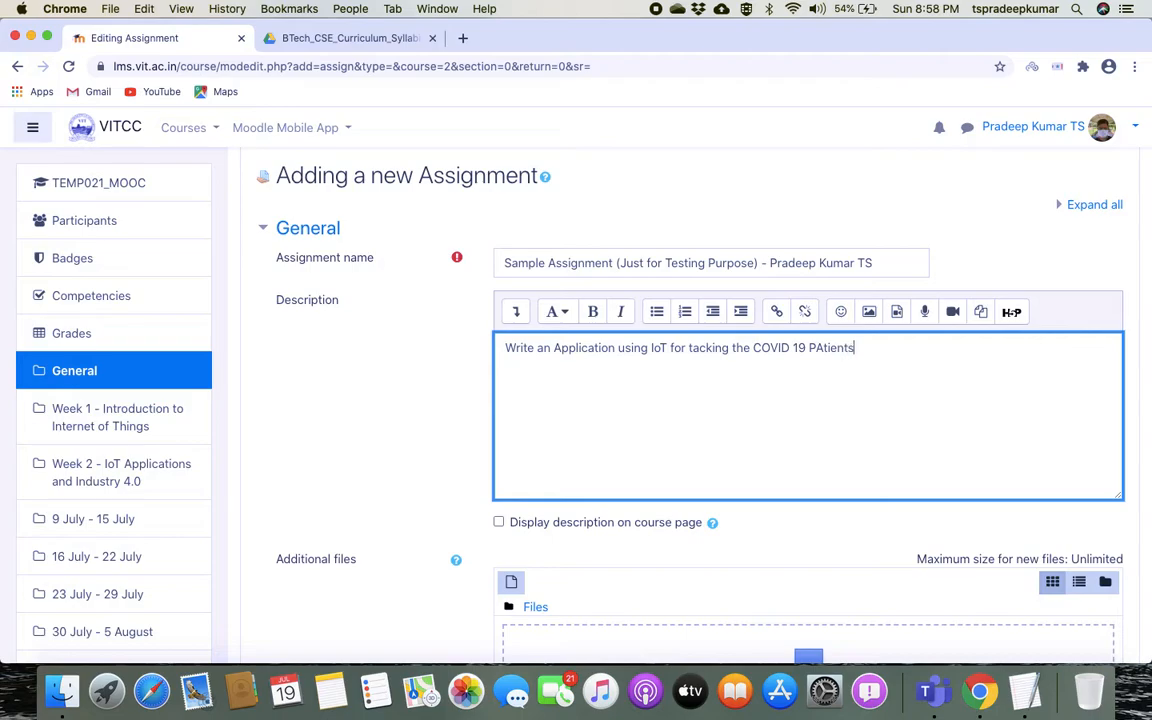
type("tr")
Under the assignment's submission types, set the maximum number of uploaded files to 1
scroll(422, 406, "down", 5)
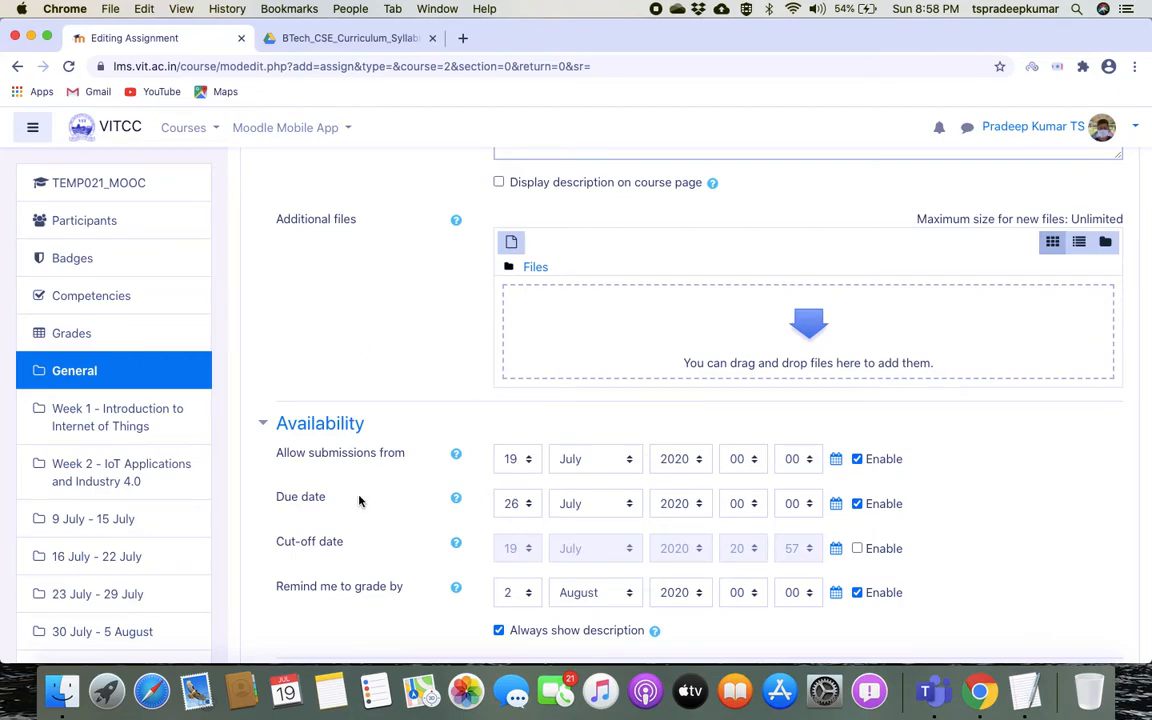
scroll(531, 510, "down", 5)
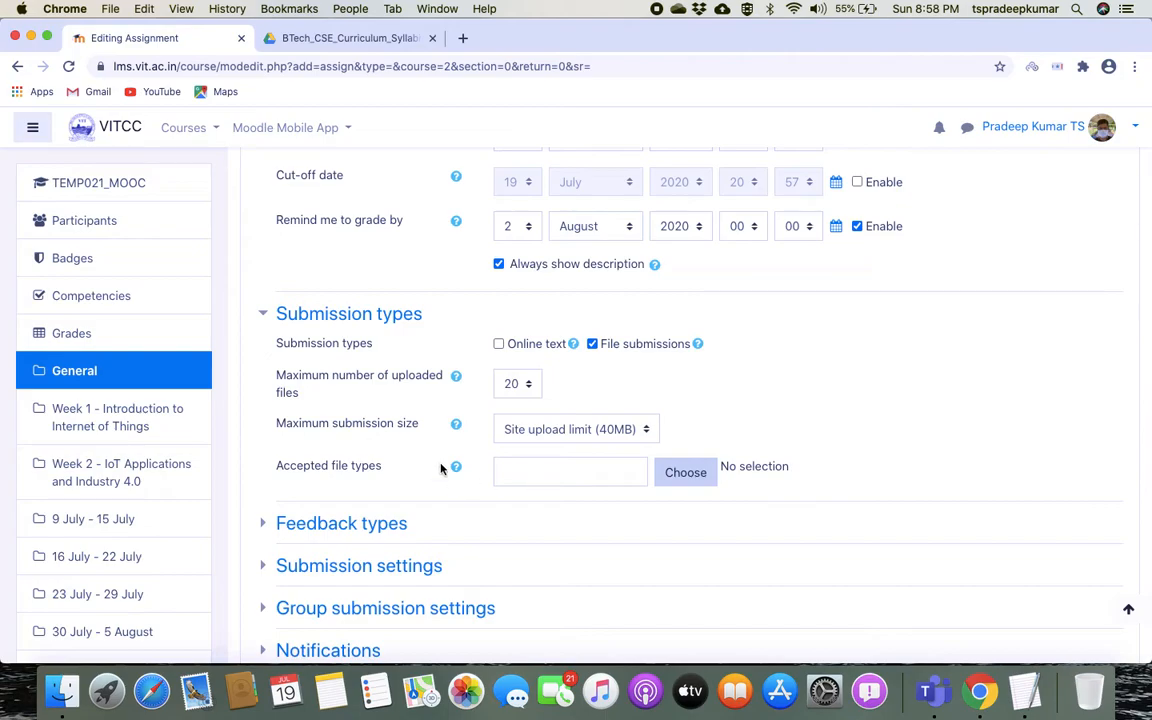
scroll(437, 422, "down", 2)
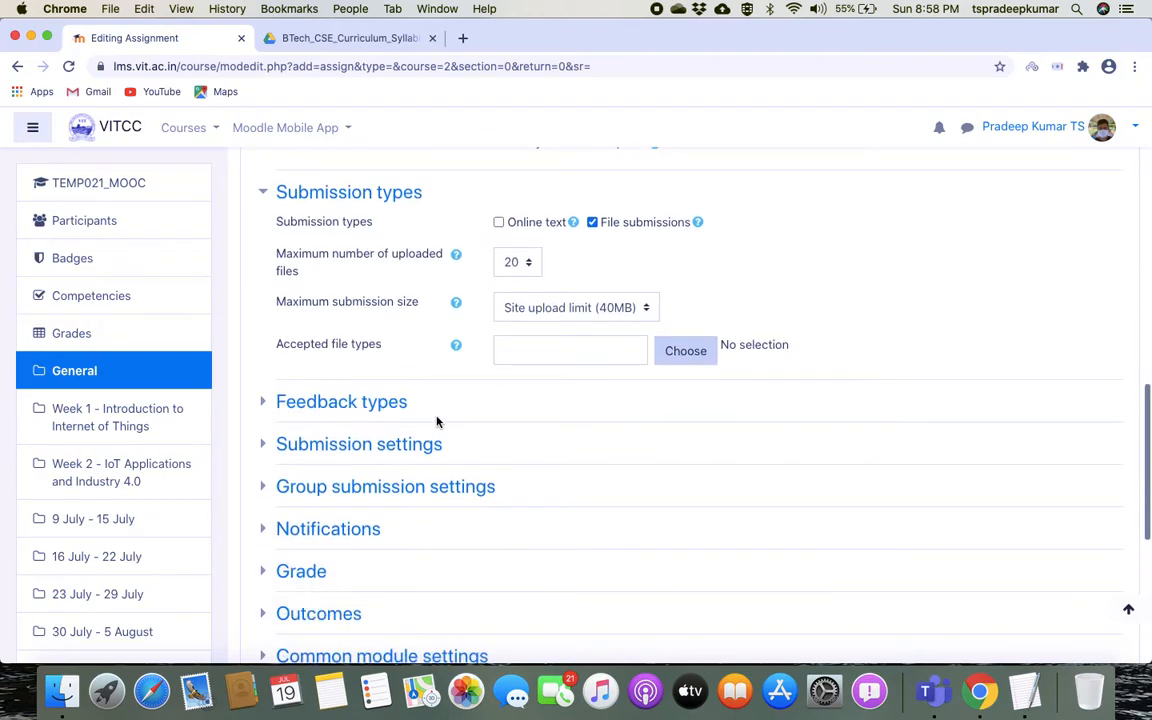
left_click(516, 266)
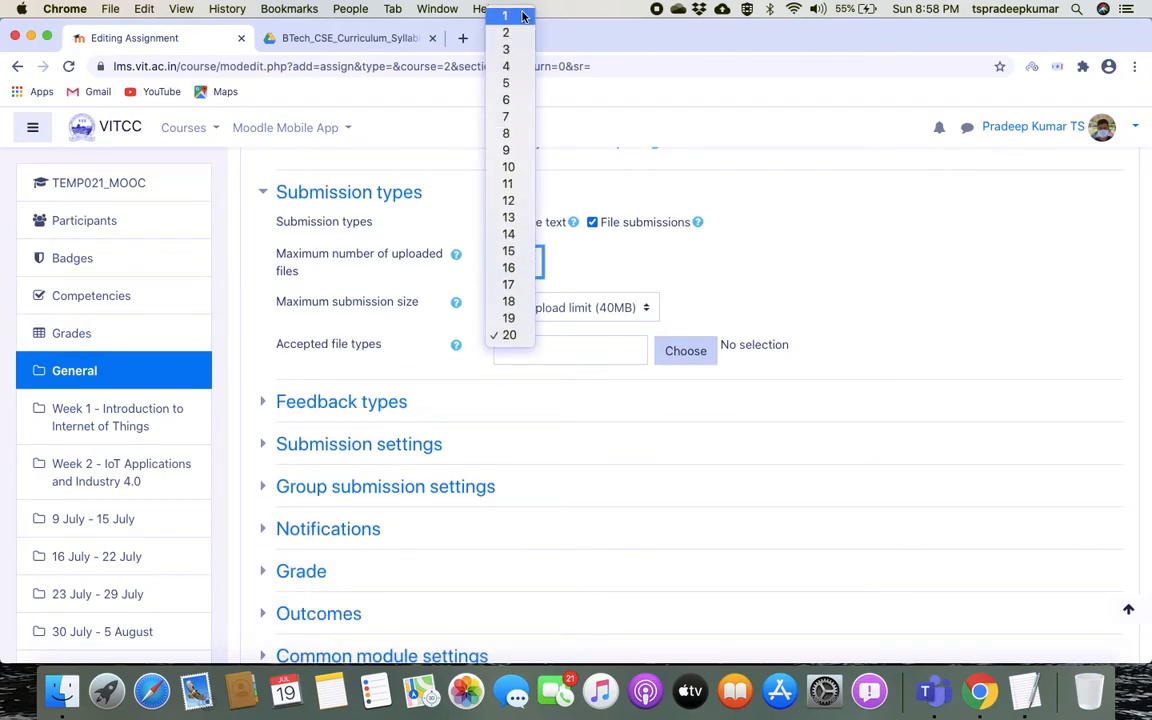
left_click(566, 233)
Expand the assignment's Outcomes settings and select only outcome 6, the ability to design a component or a product
scroll(411, 481, "down", 2)
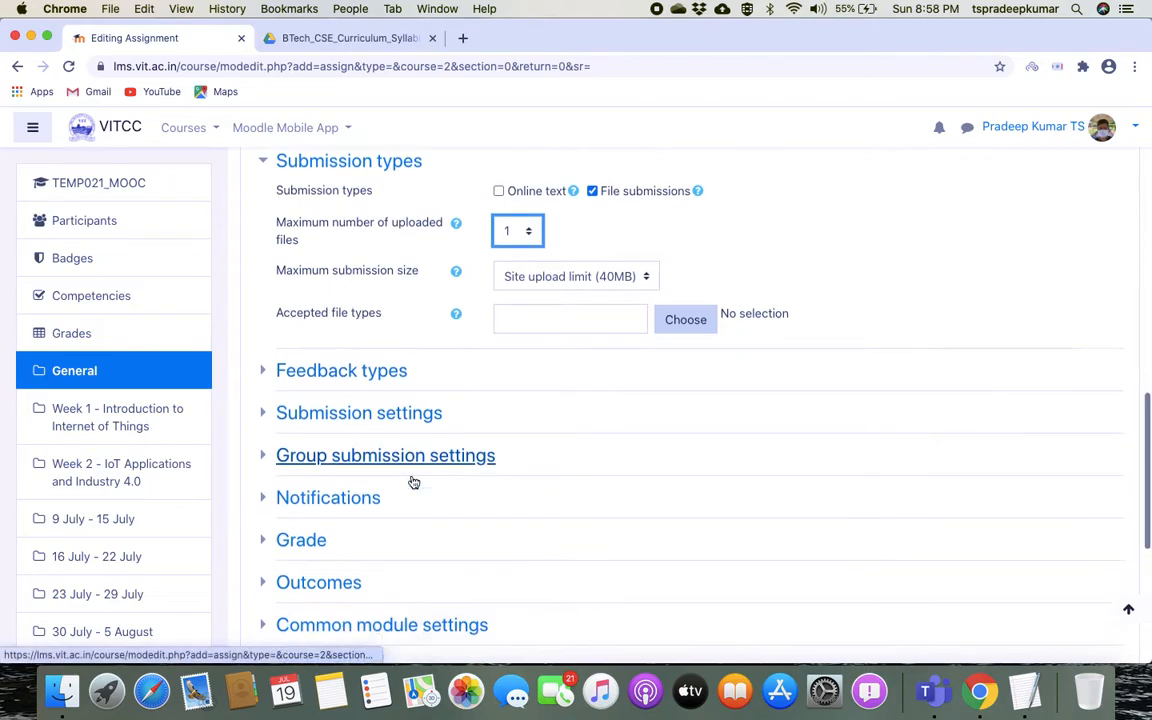
left_click(333, 519)
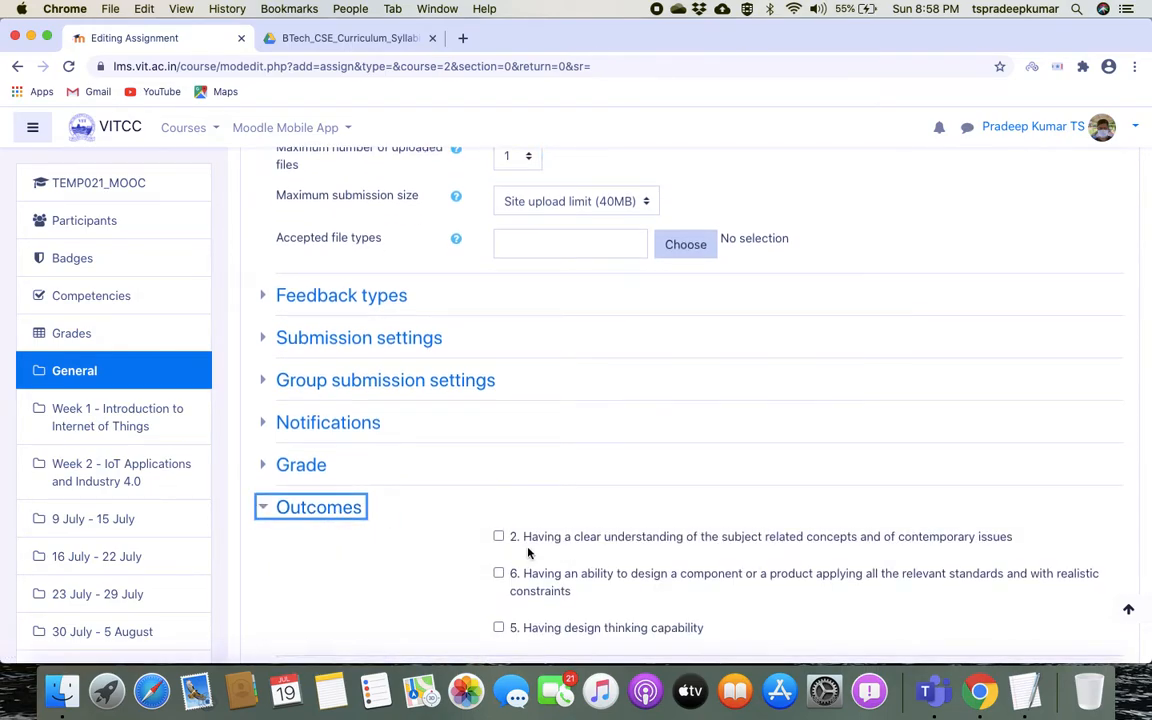
scroll(527, 550, "down", 2)
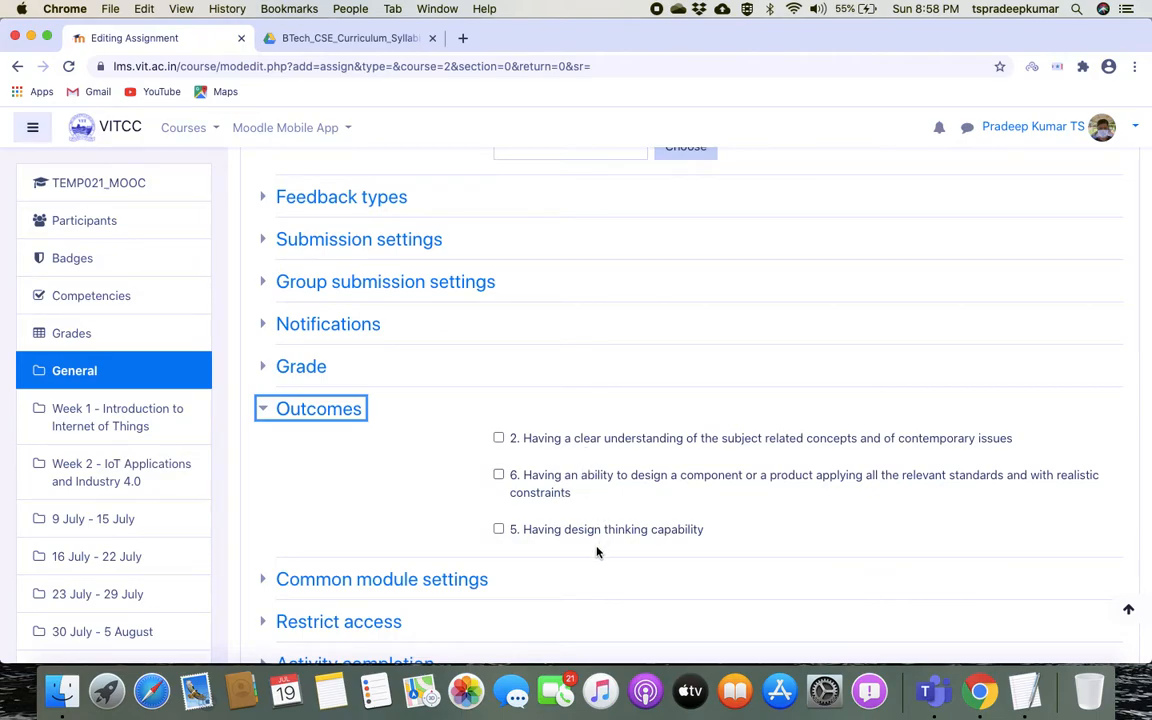
left_click(632, 480)
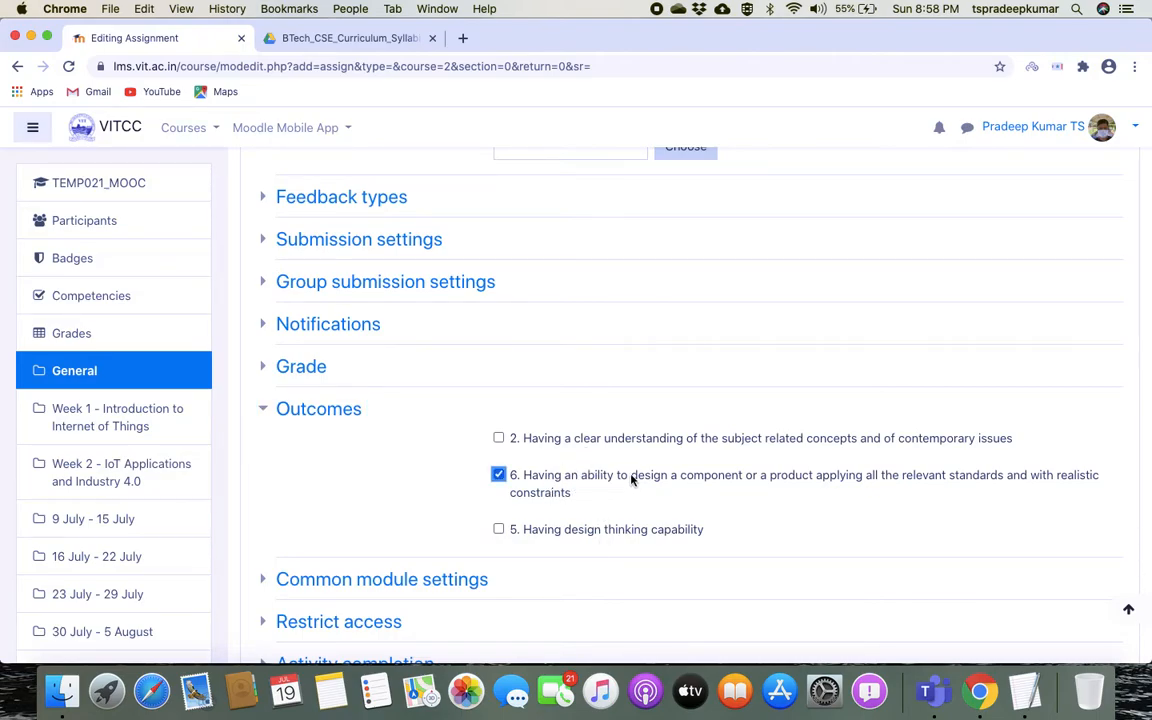
left_click(498, 438)
left_click(499, 476)
left_click(499, 438)
left_click(499, 476)
scroll(594, 513, "down", 2)
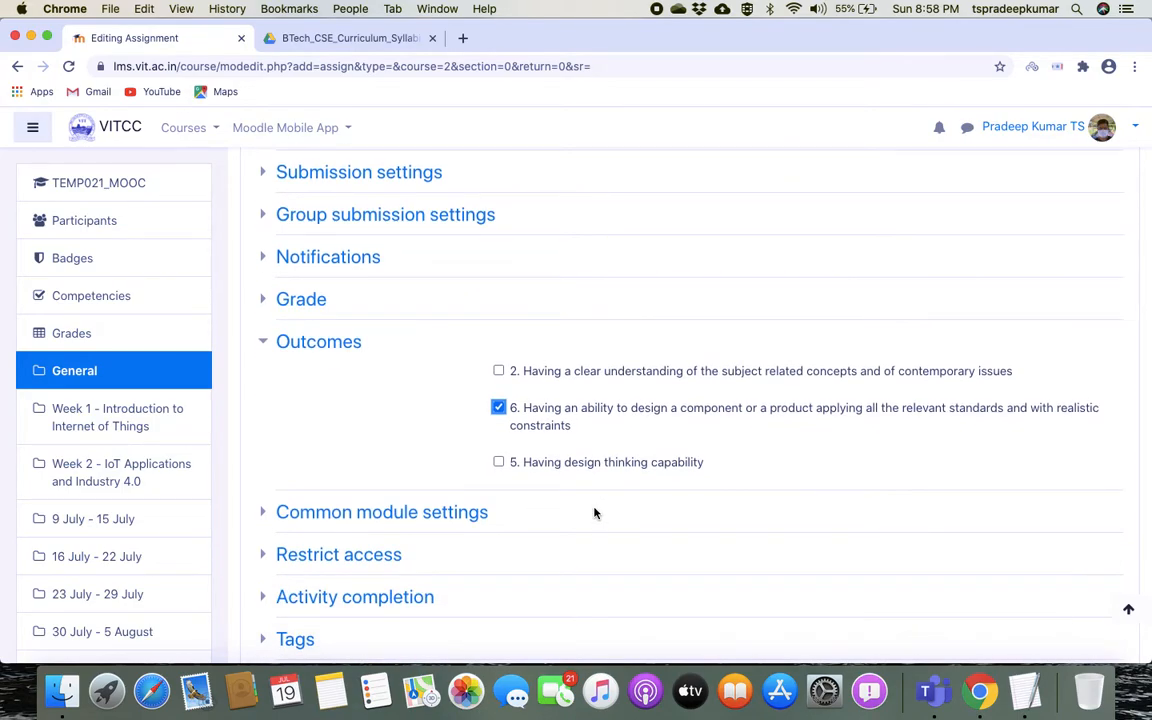
scroll(594, 513, "up", 2)
scroll(594, 513, "down", 3)
scroll(594, 513, "down", 3)
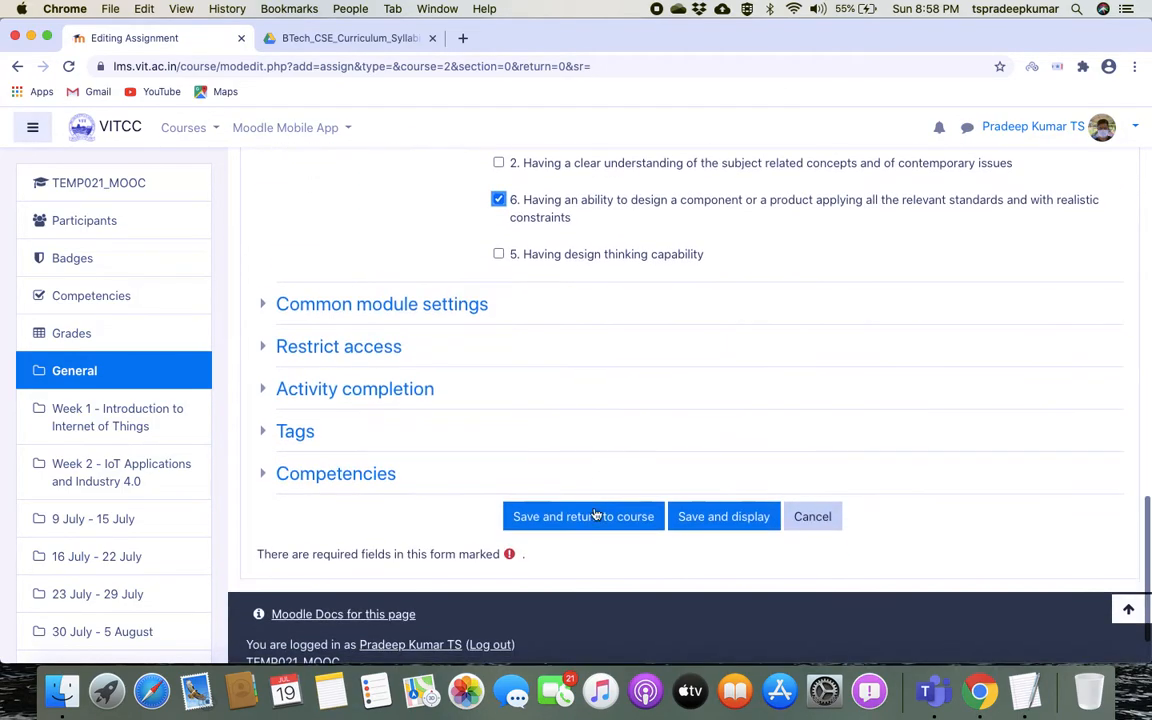
left_click(373, 348)
left_click(573, 424)
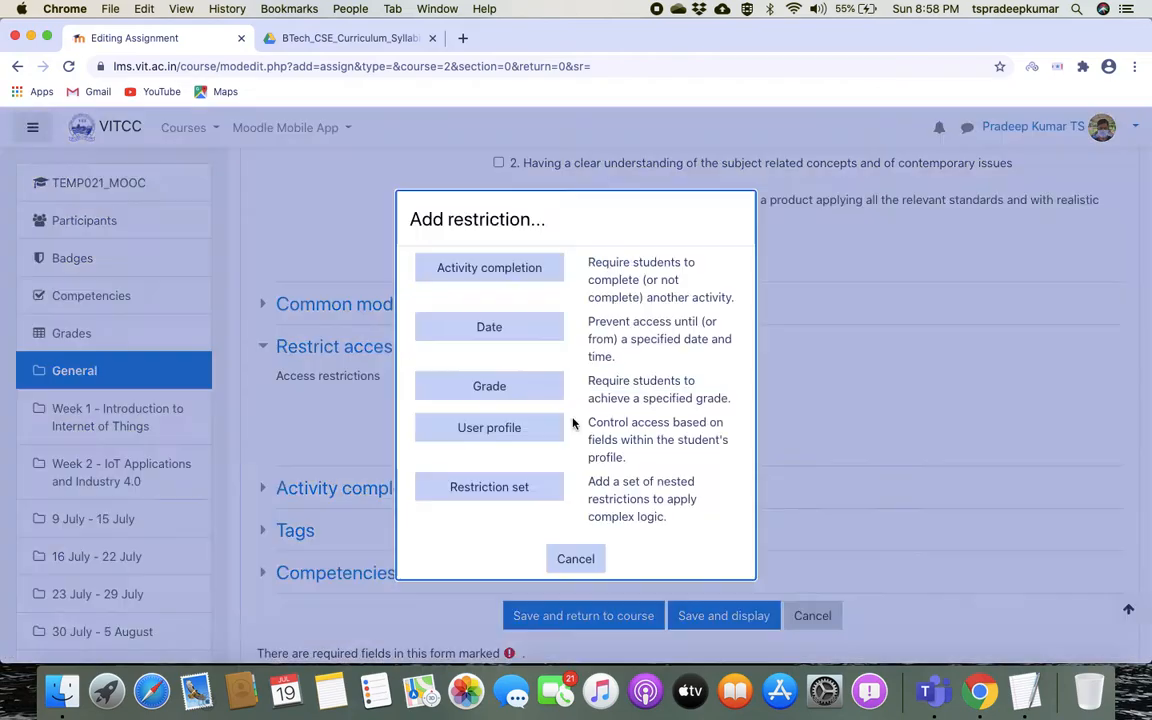
left_click(516, 394)
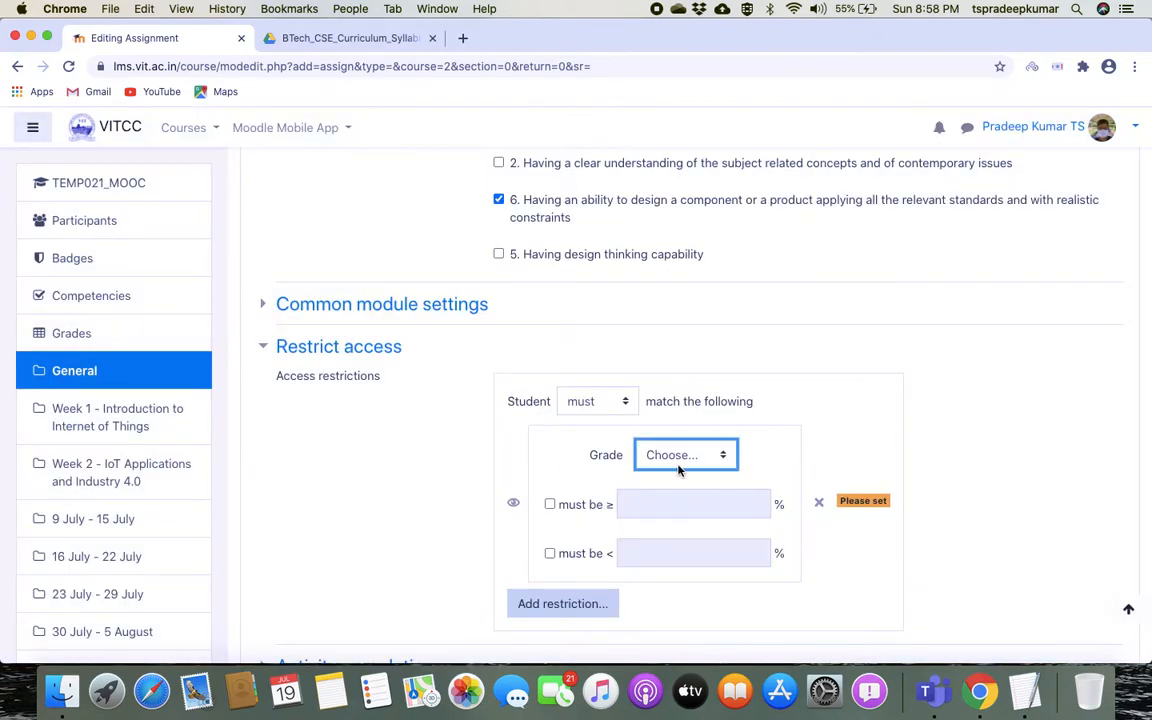
left_click(819, 504)
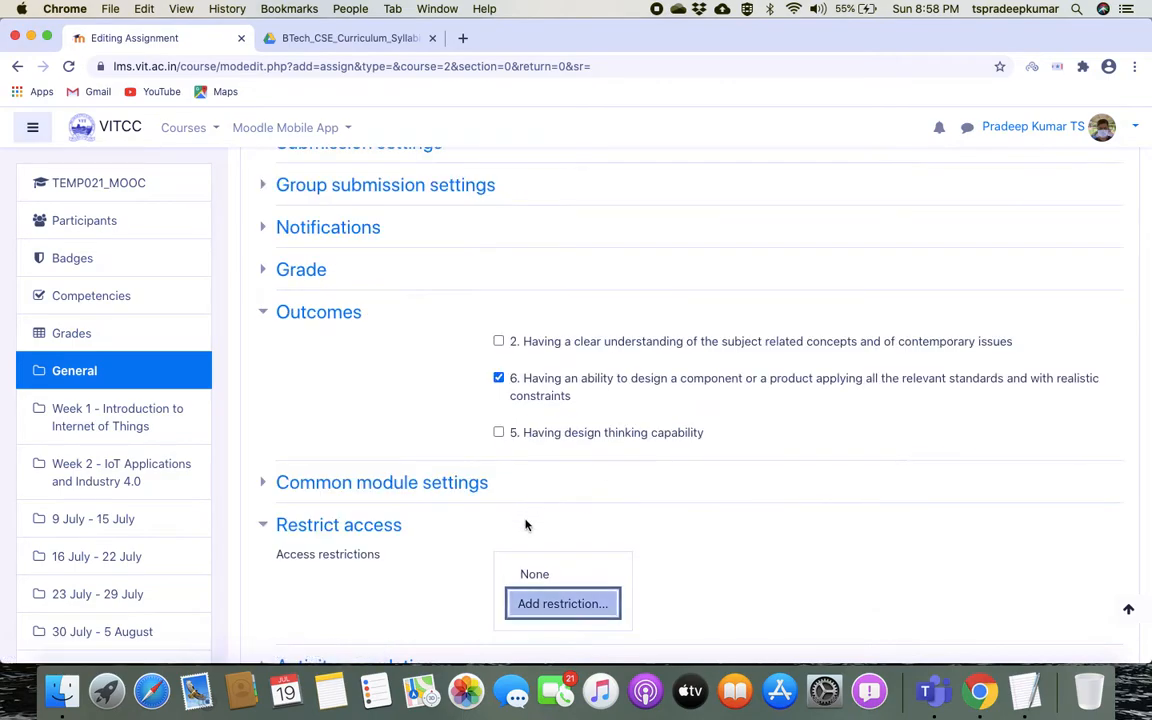
Save the assignment and return to the course, and open the new assignment to review its description and grading summary
scroll(553, 532, "down", 5)
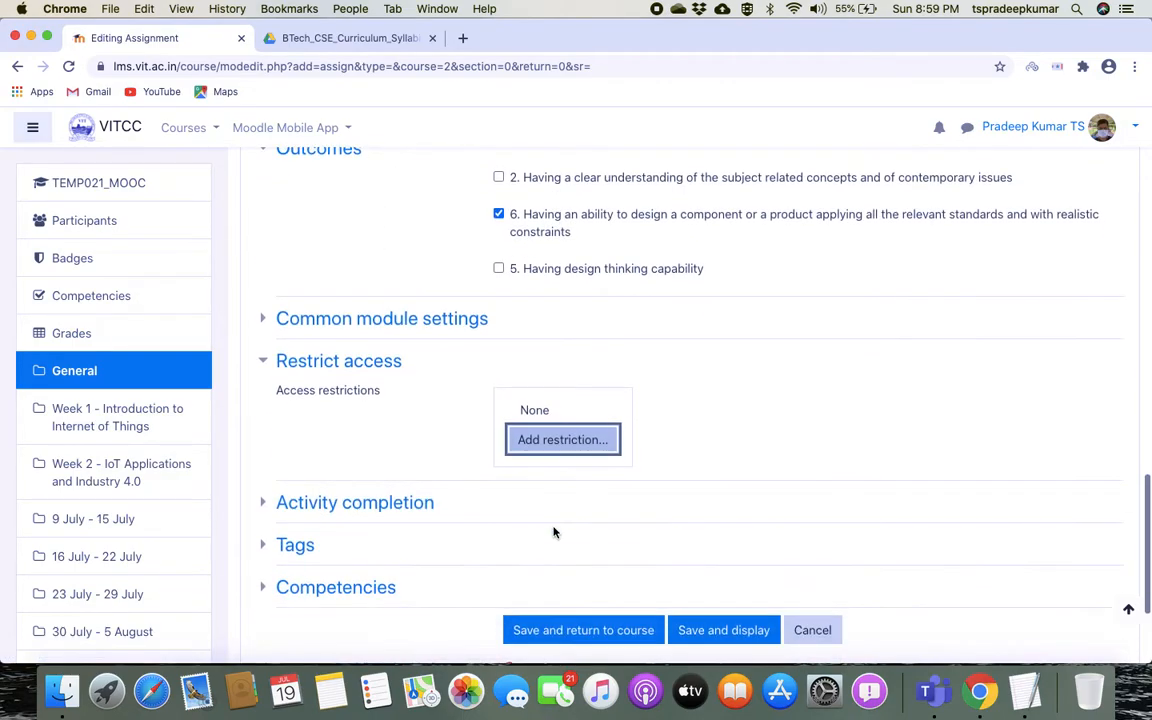
left_click(600, 484)
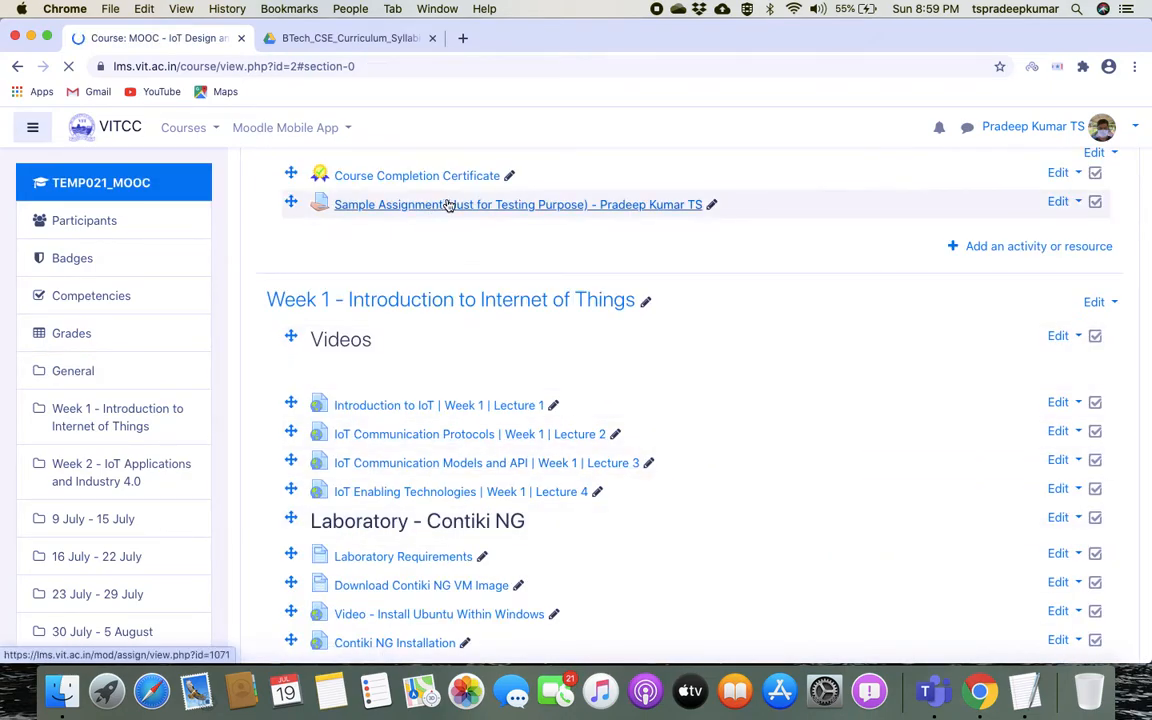
left_click(444, 213)
scroll(596, 314, "down", 3)
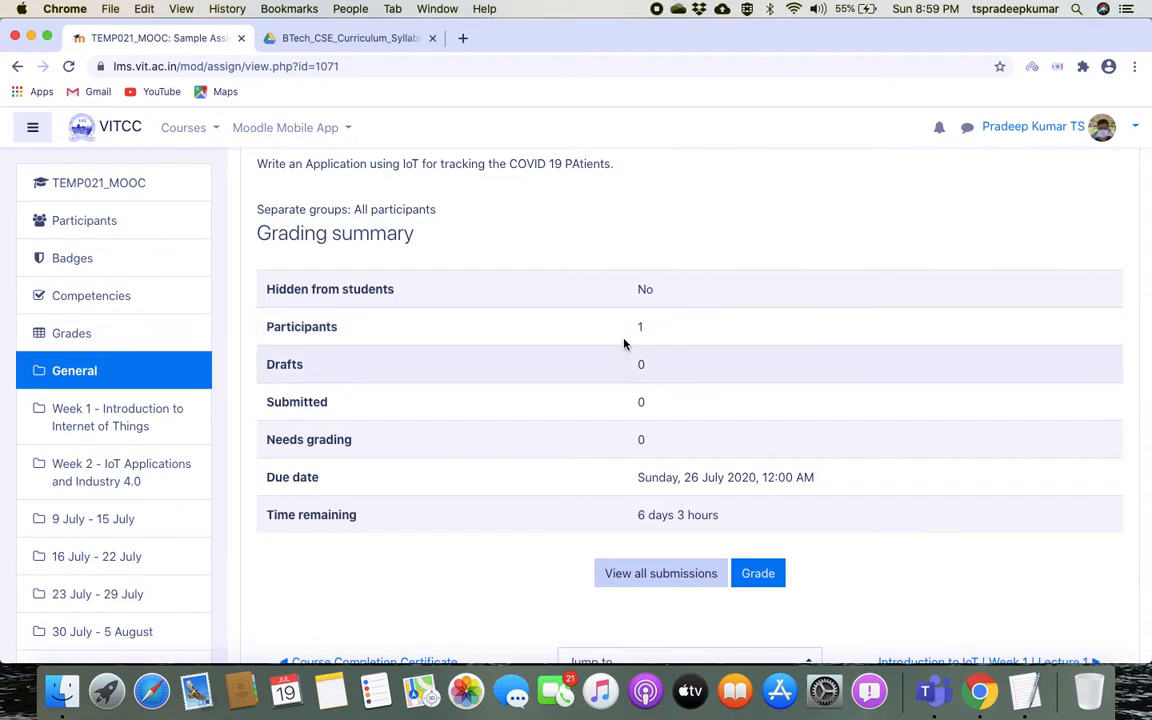
scroll(600, 350, "up", 2)
scroll(650, 465, "down", 3)
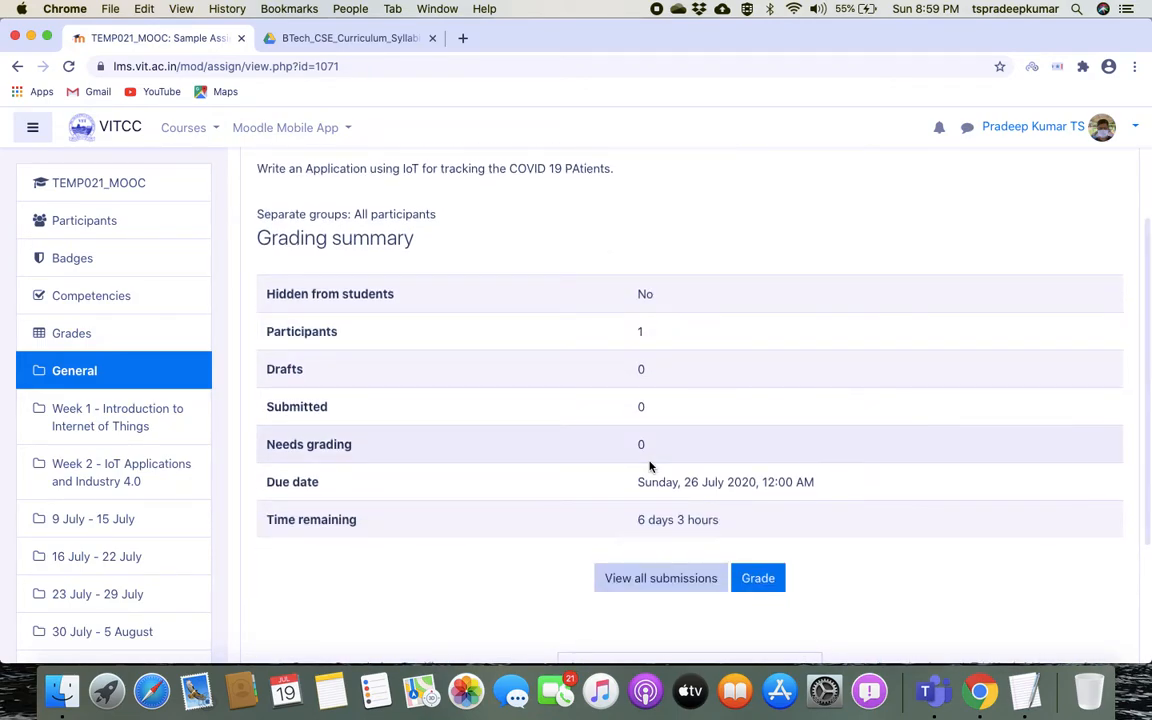
Open the enrolled learner's profile from the course participants and log in as that learner, continuing to the course
scroll(650, 465, "up", 4)
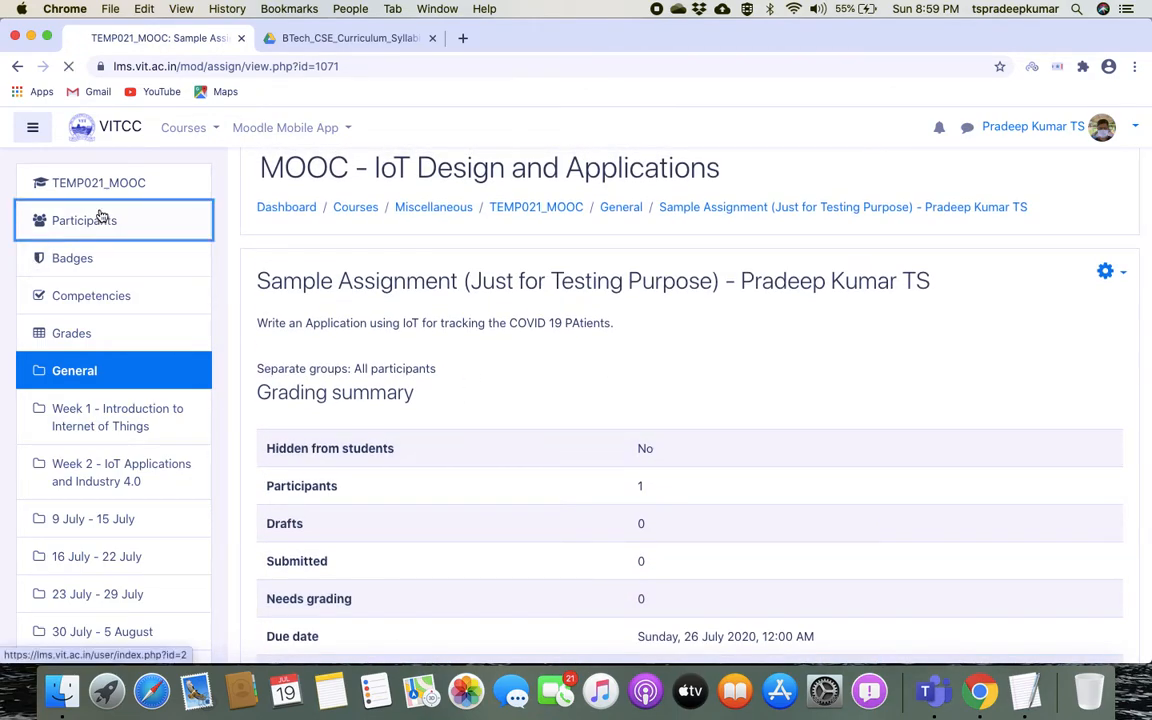
left_click(62, 221)
scroll(480, 525, "down", 4)
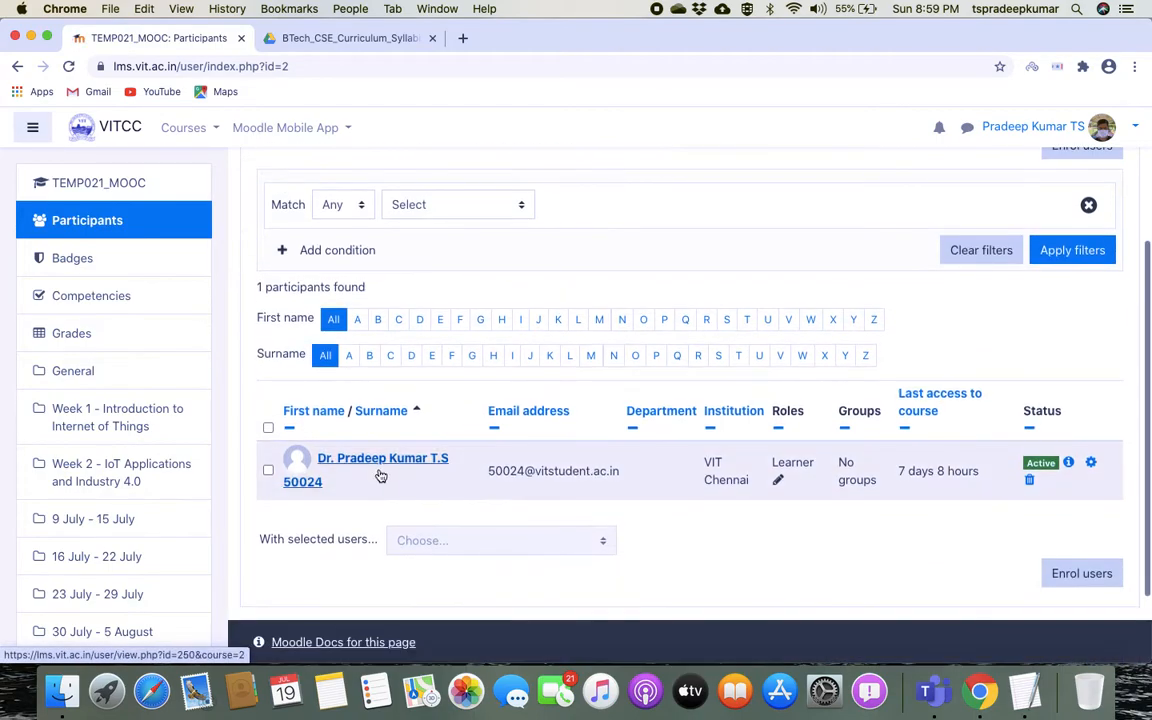
left_click(395, 462)
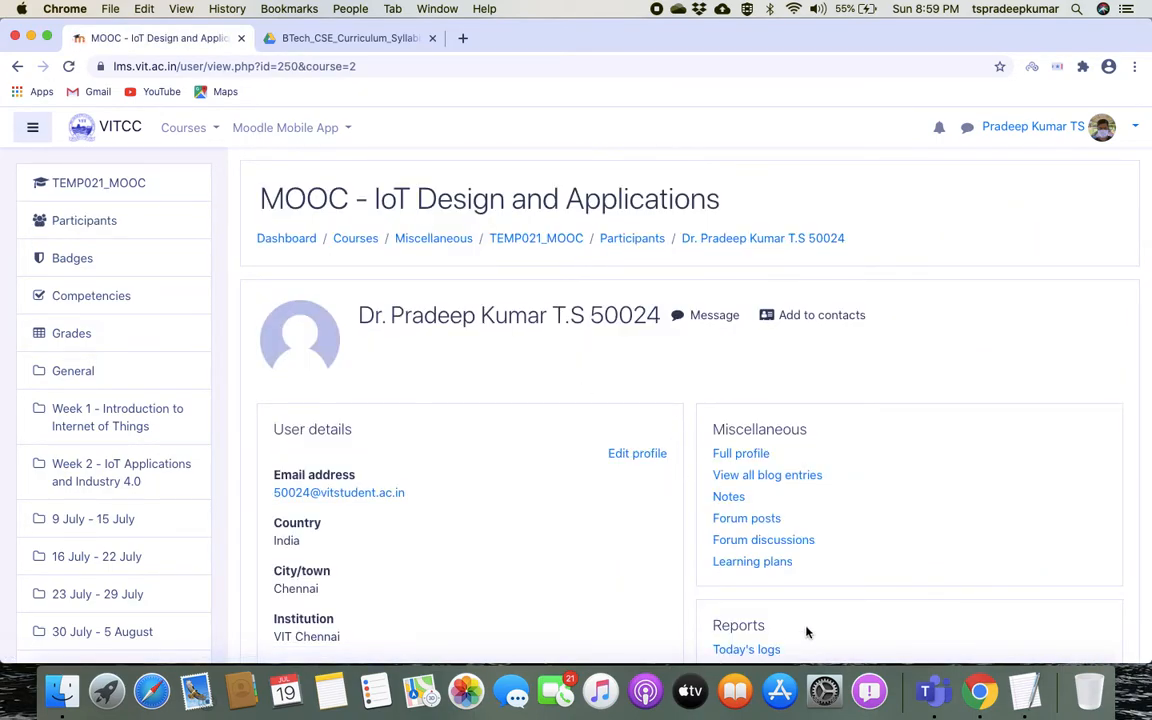
scroll(805, 627, "down", 4)
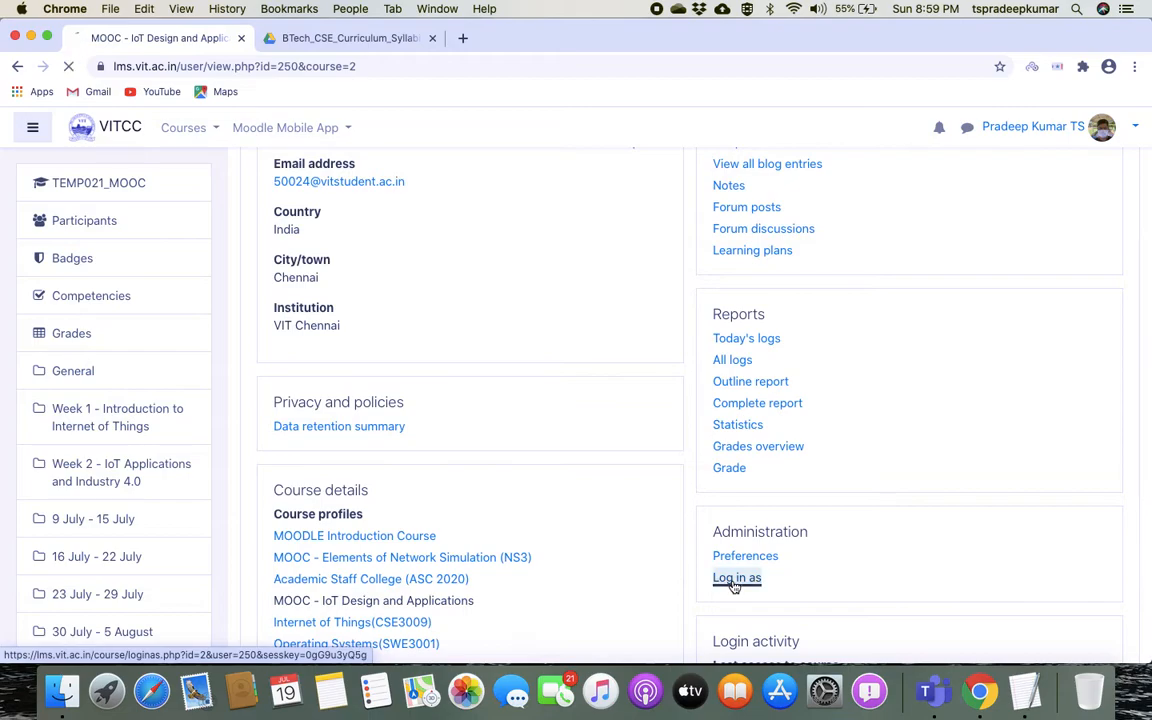
left_click(737, 577)
left_click(588, 410)
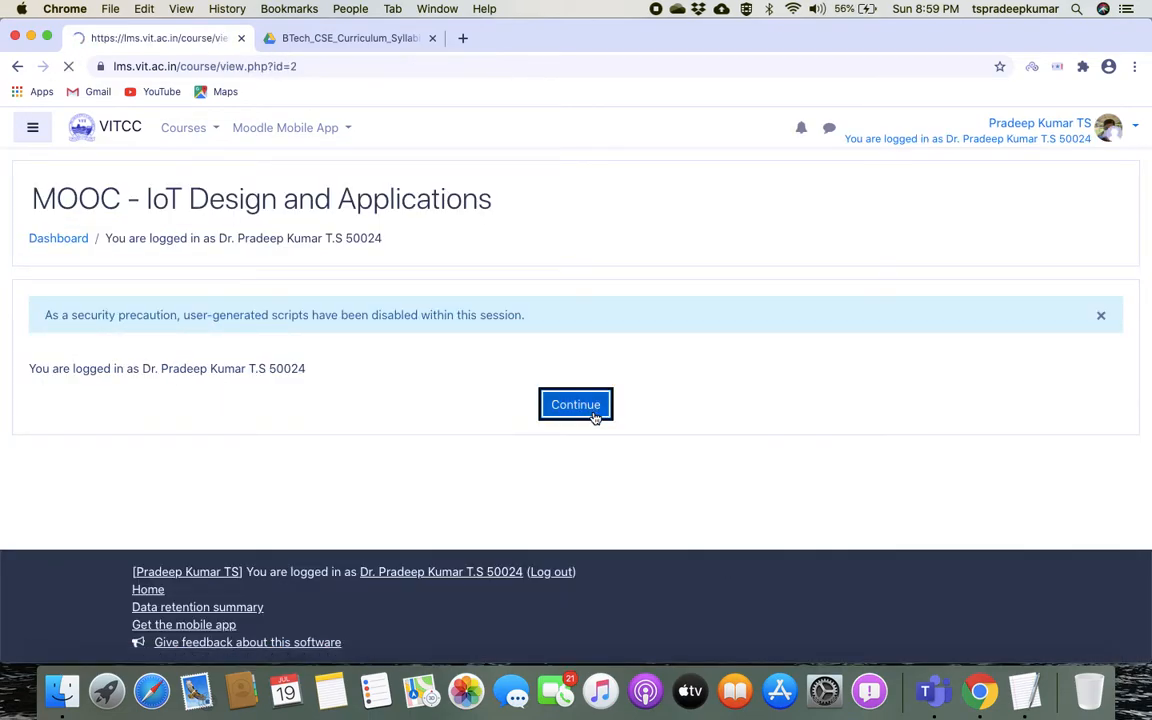
Open the sample assignment, add a submission with the file SLO's.docx from the Downloads folder, and save it as a draft
left_click(314, 375)
scroll(689, 411, "down", 5)
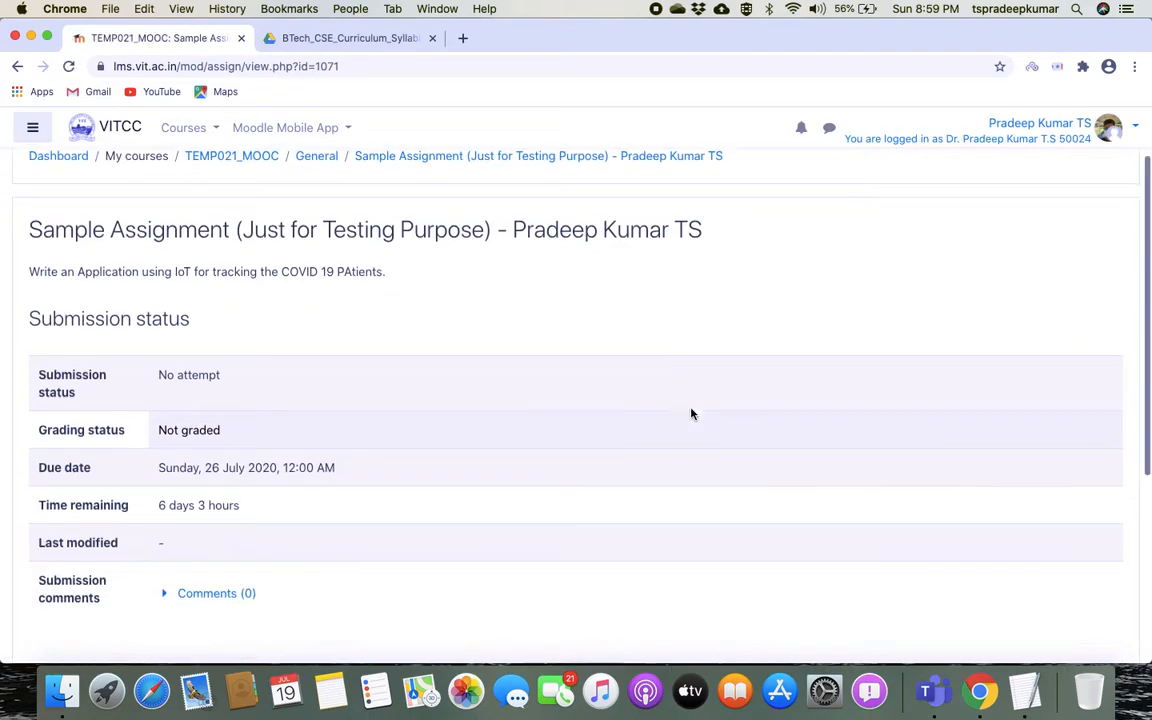
left_click(576, 518)
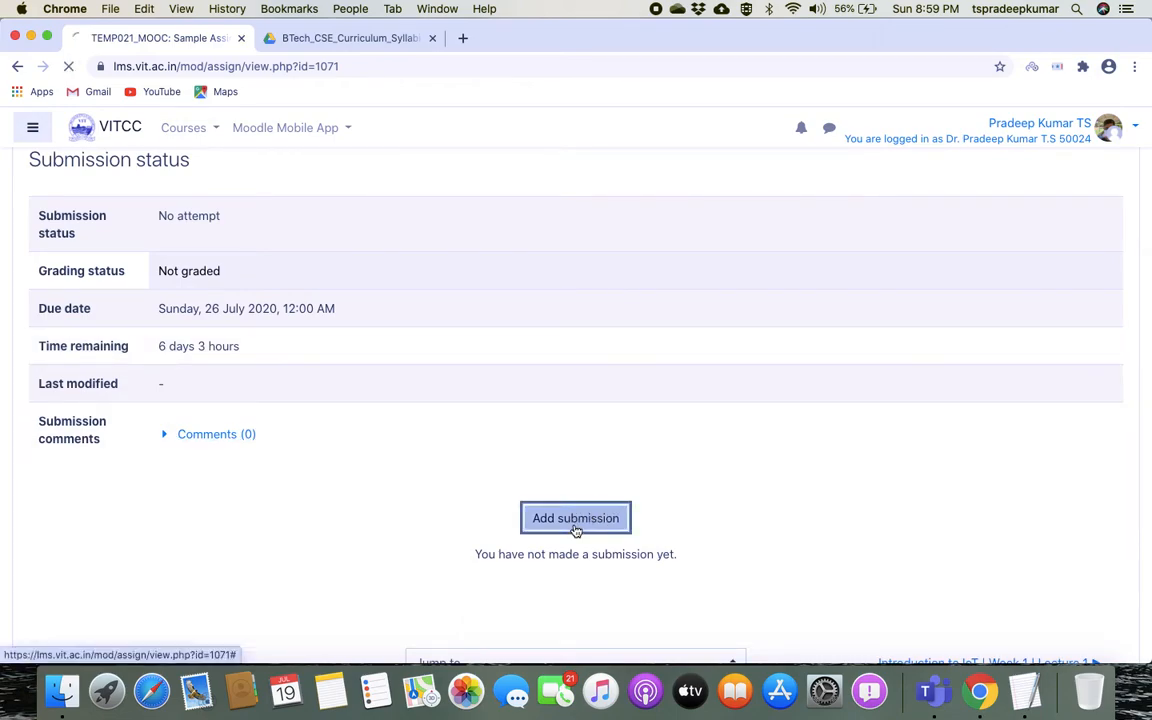
left_click(380, 489)
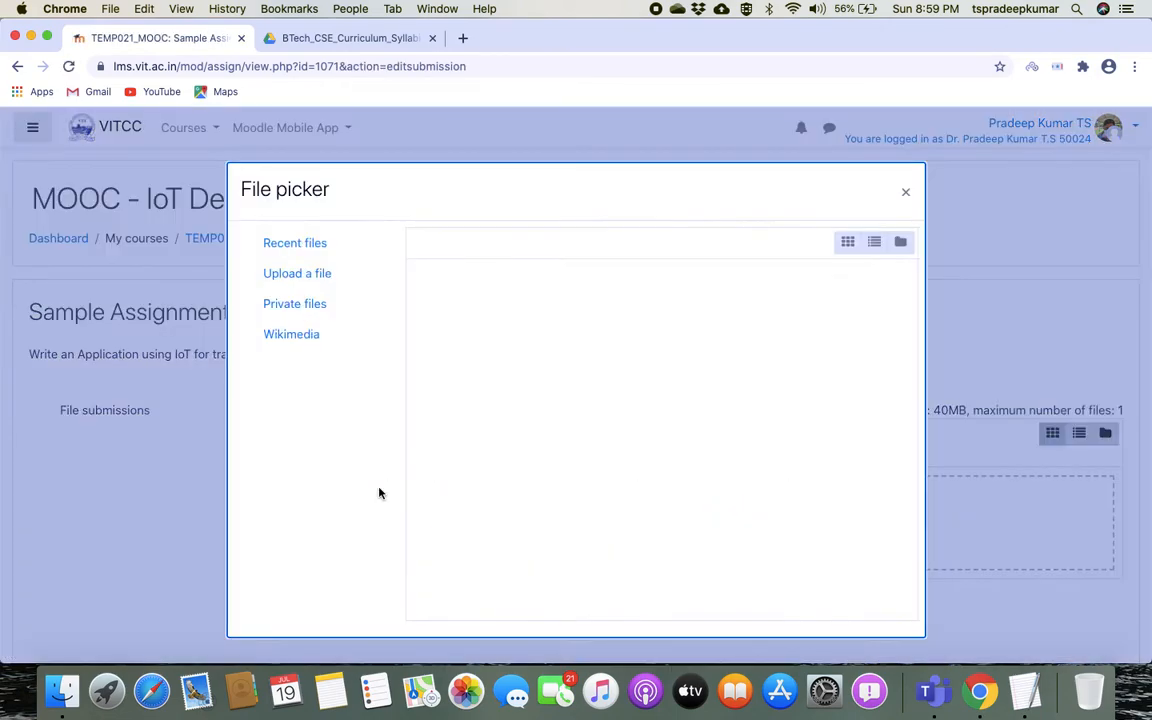
left_click(476, 328)
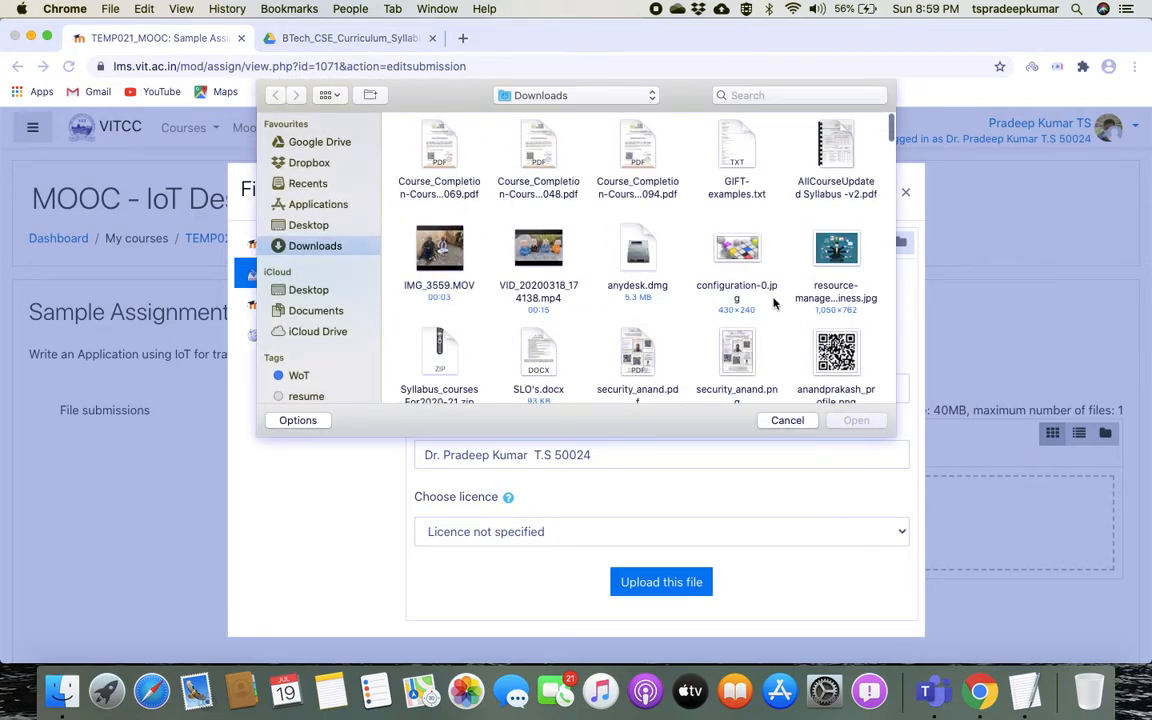
scroll(773, 304, "down", 2)
scroll(773, 304, "down", 1)
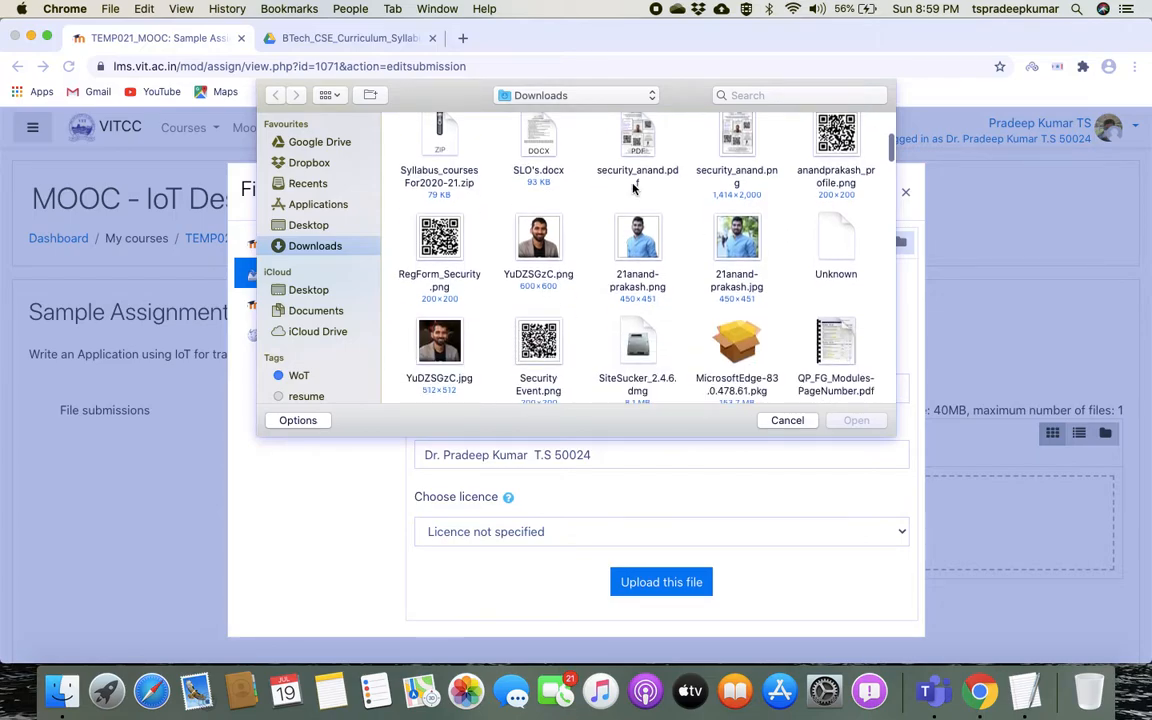
double_click(520, 131)
left_click(681, 581)
scroll(525, 499, "down", 3)
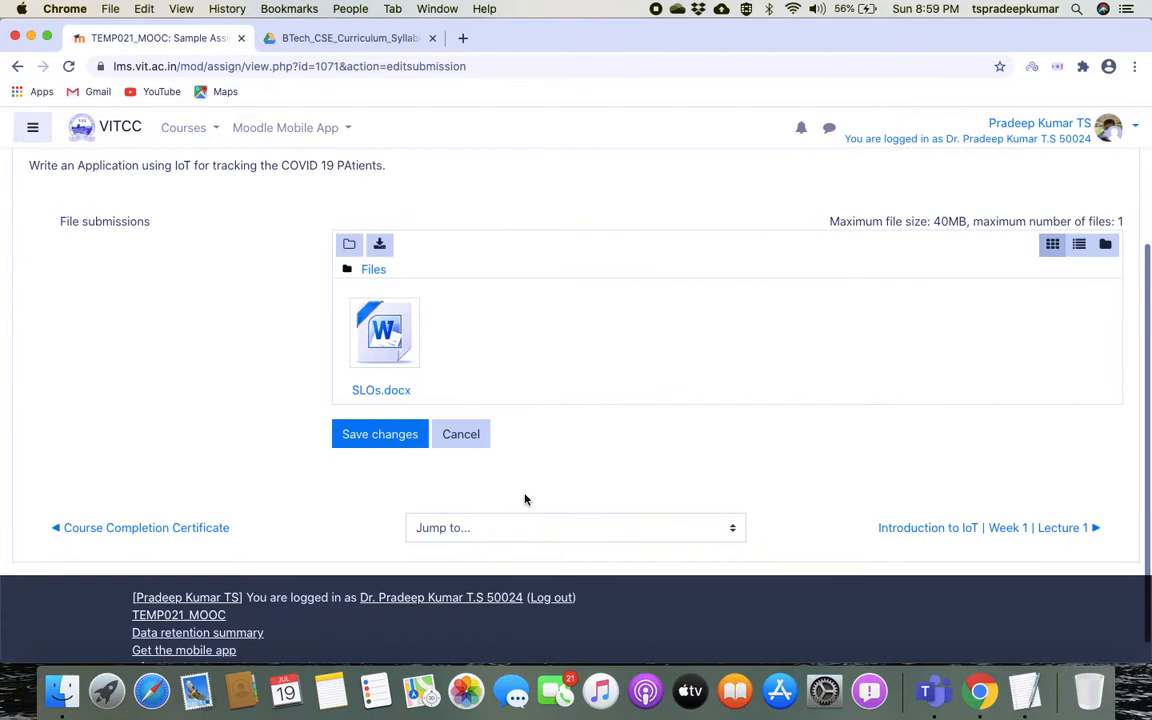
left_click(362, 433)
Submit the drafted assignment for grading, accepting the statement that the submission is the learner's own work, and review the submission status
scroll(612, 414, "down", 3)
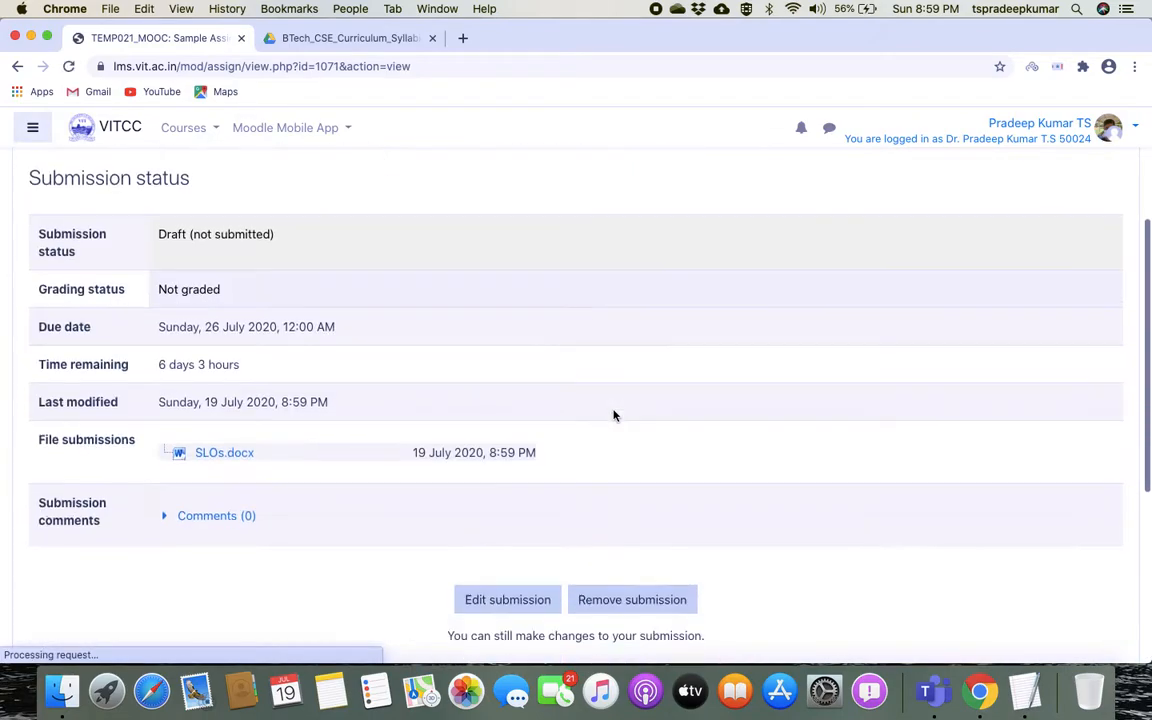
scroll(613, 412, "down", 5)
left_click(570, 430)
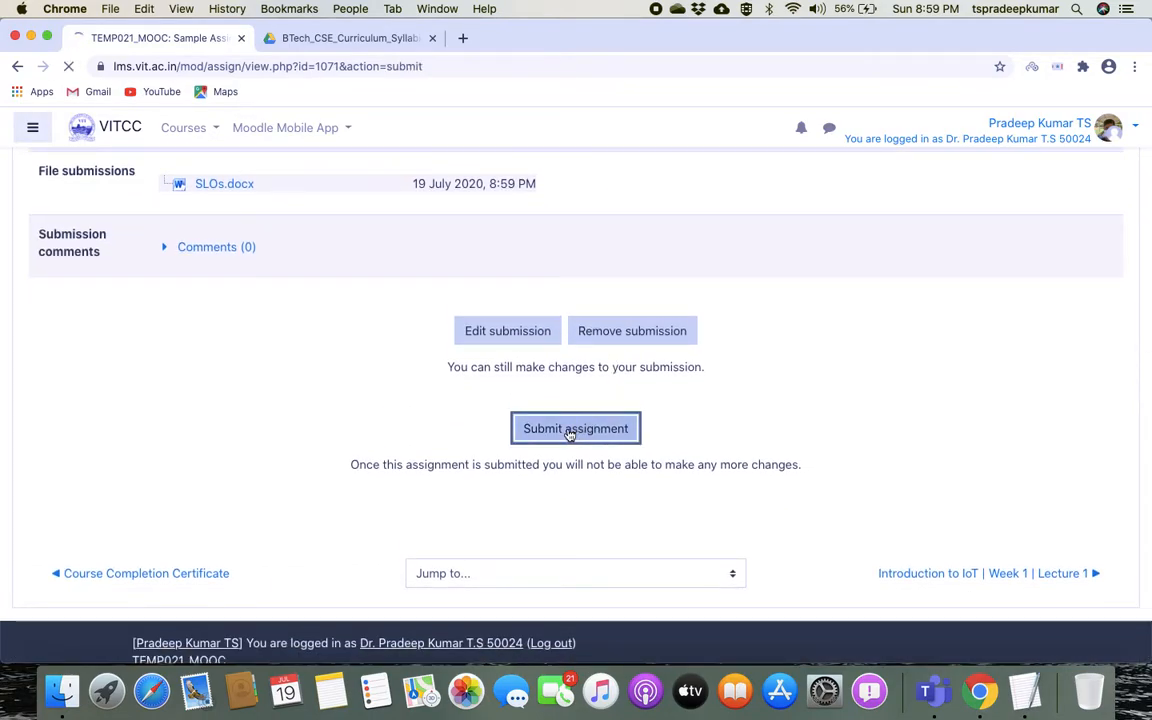
left_click(337, 428)
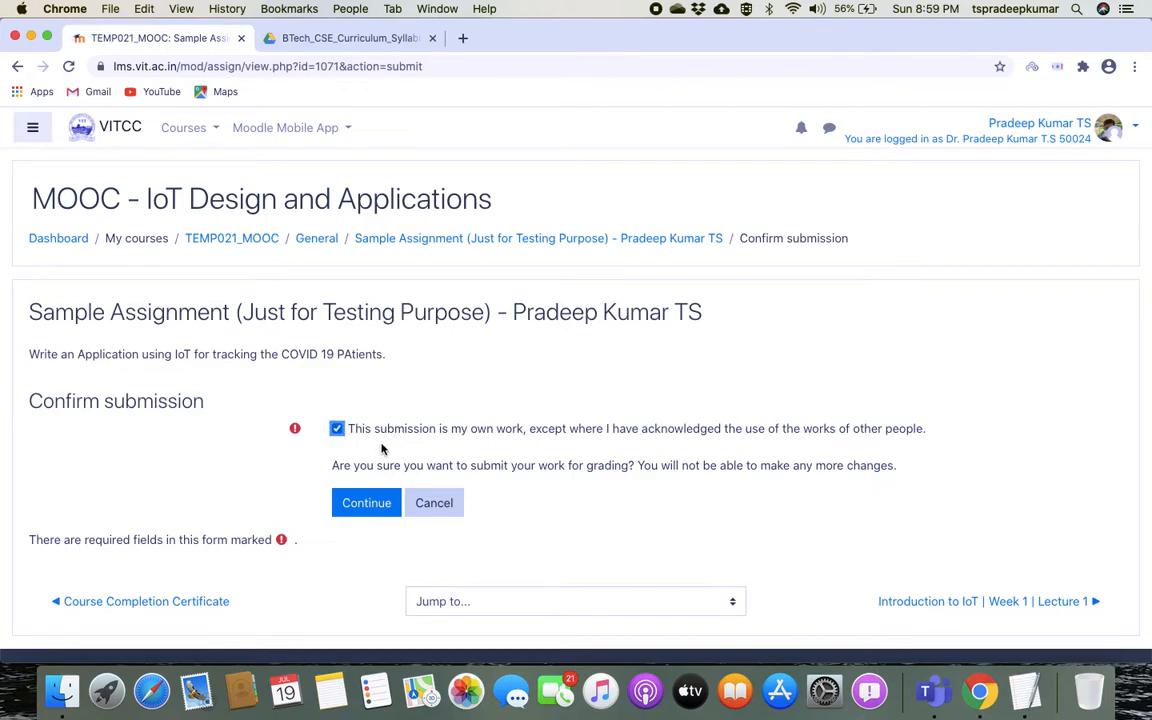
left_click(365, 505)
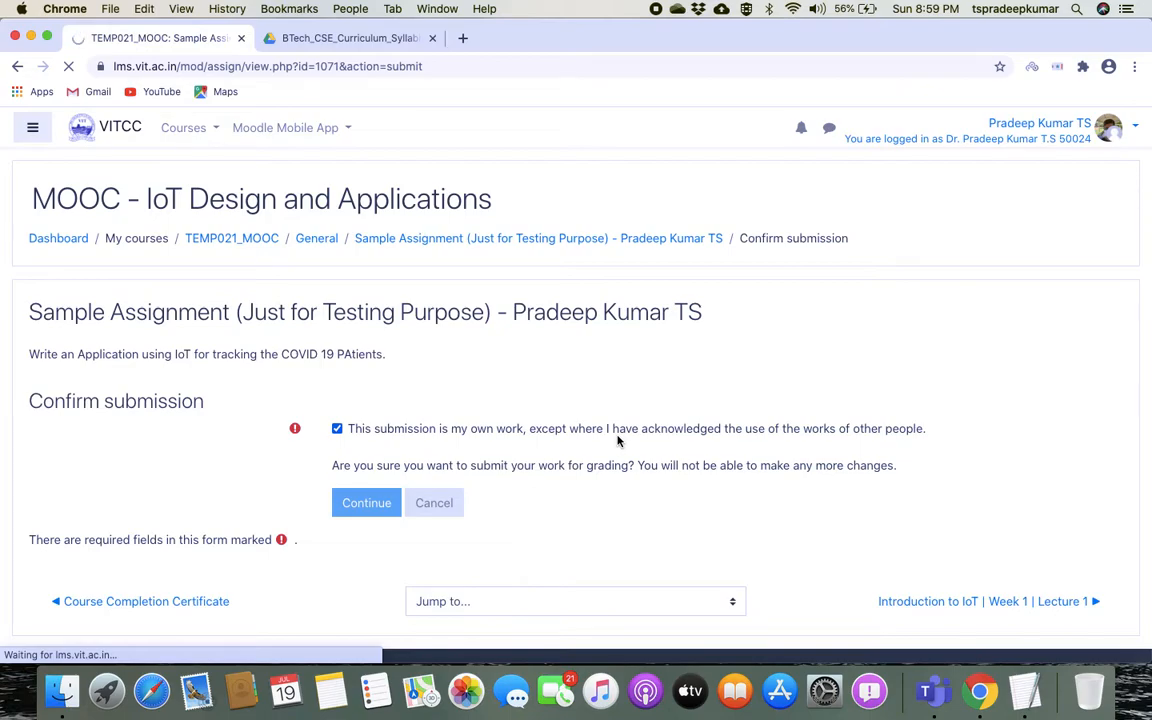
scroll(618, 441, "down", 5)
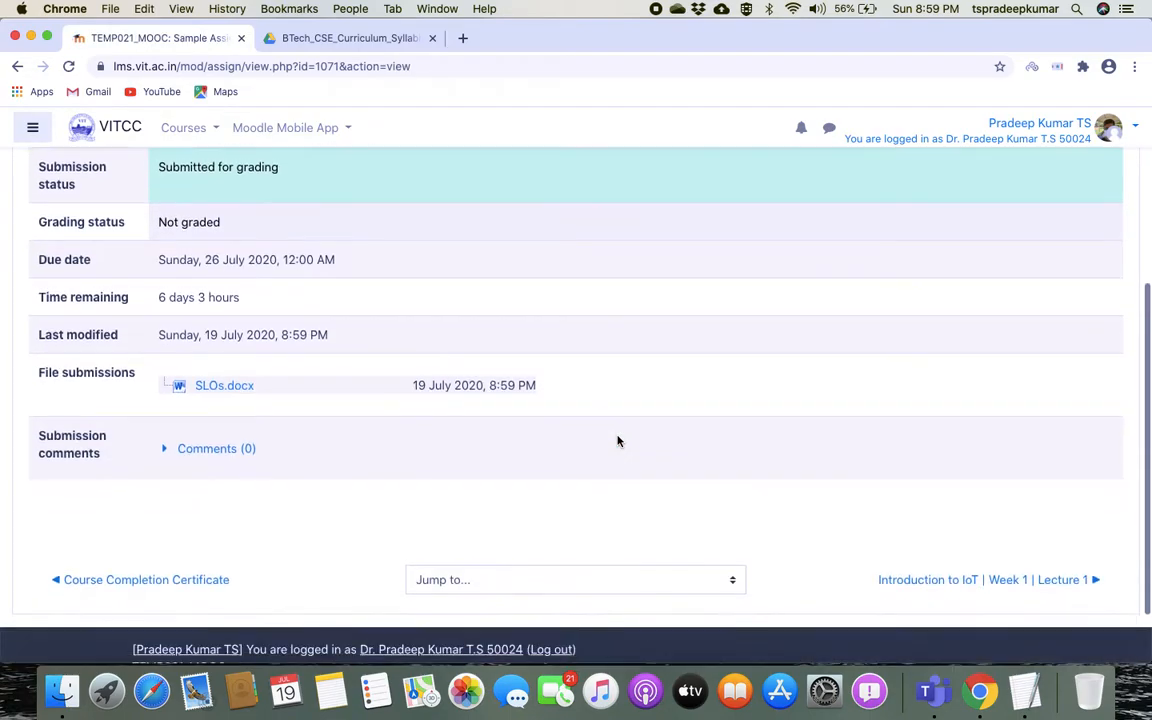
scroll(618, 441, "up", 6)
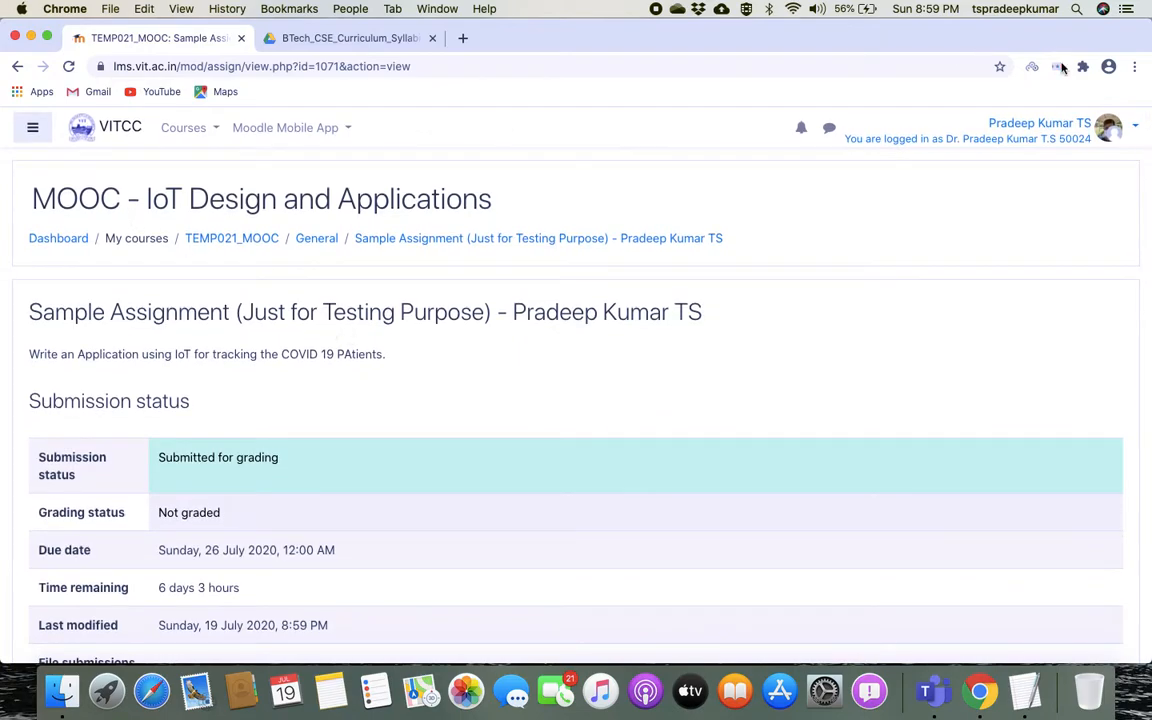
Log out of the learner's session, log back in with the saved teacher account, and reopen the sample assignment
left_click(1036, 139)
left_click(1053, 311)
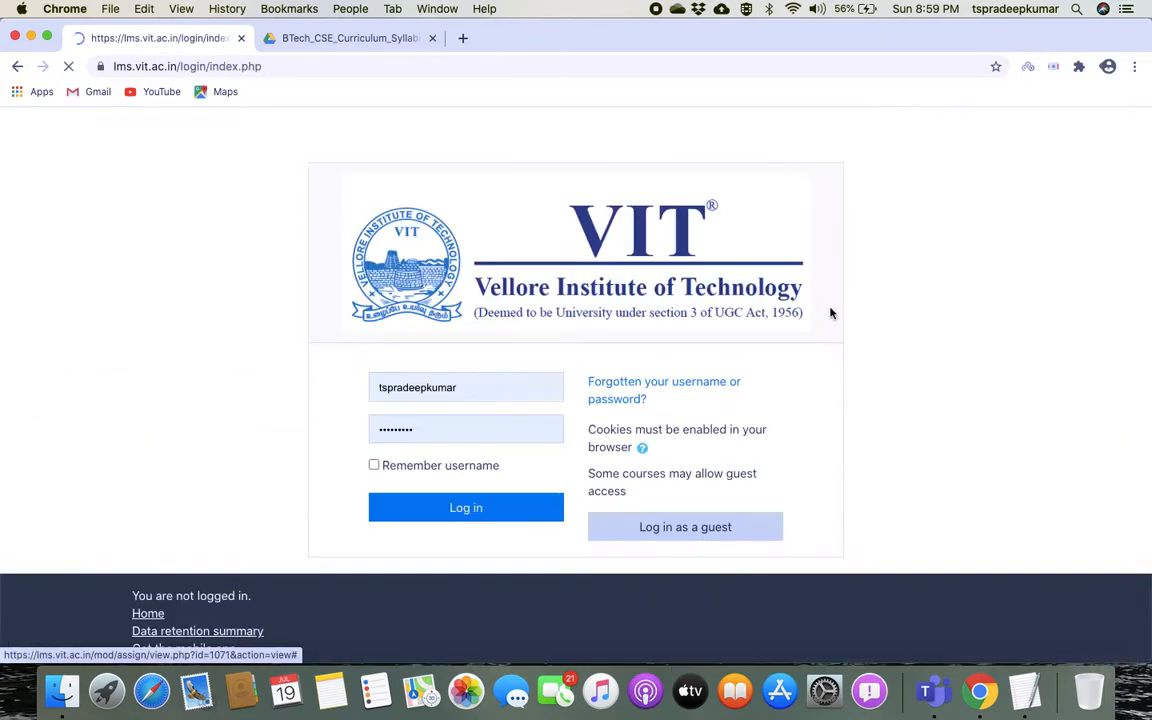
left_click(437, 510)
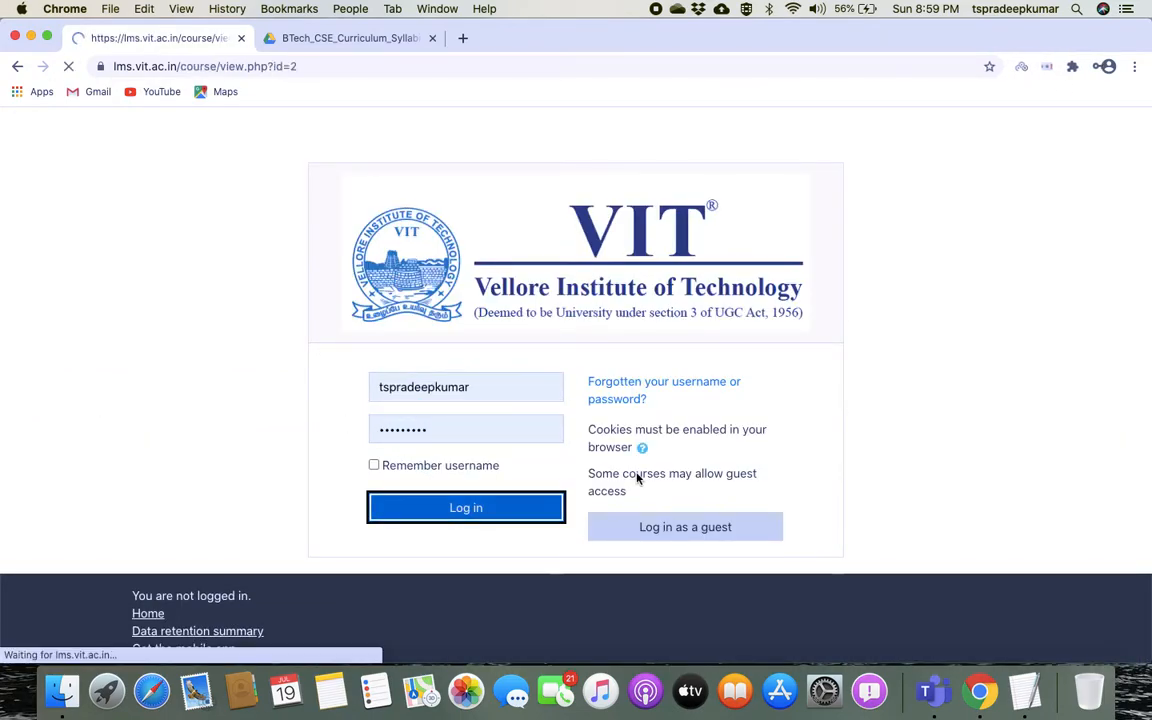
left_click(509, 372)
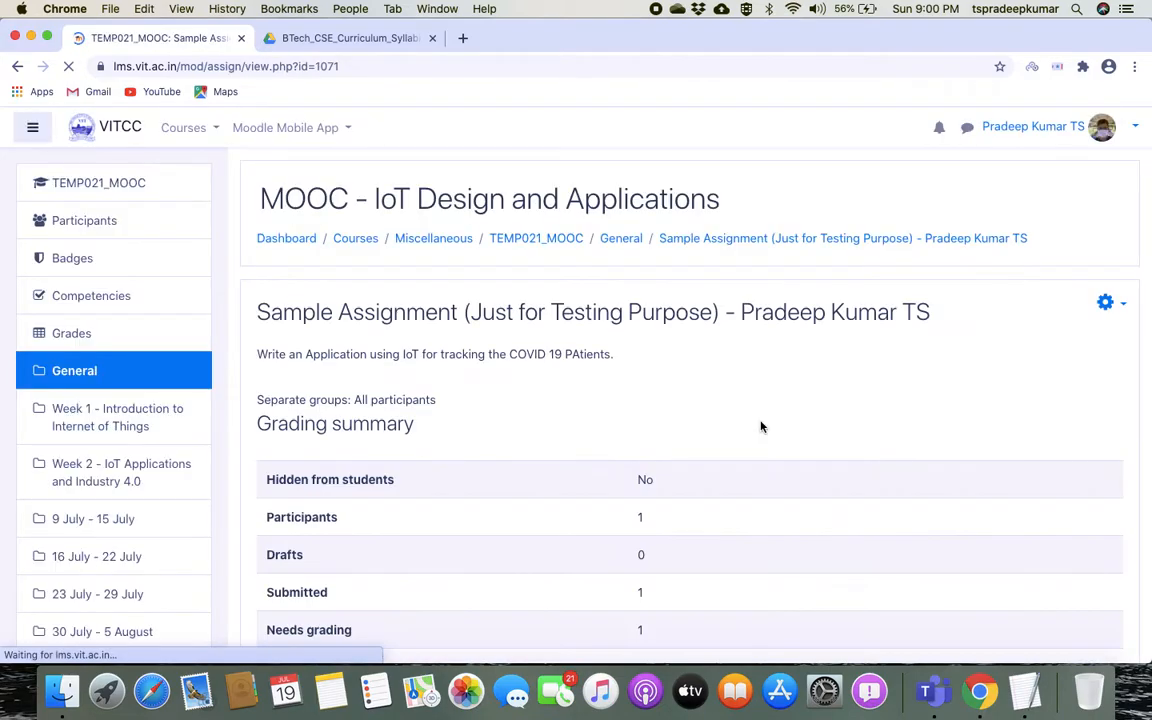
View all submissions for the sample assignment and enter a grade of 87 out of 100 for the learner
scroll(760, 427, "down", 5)
scroll(760, 427, "down", 1)
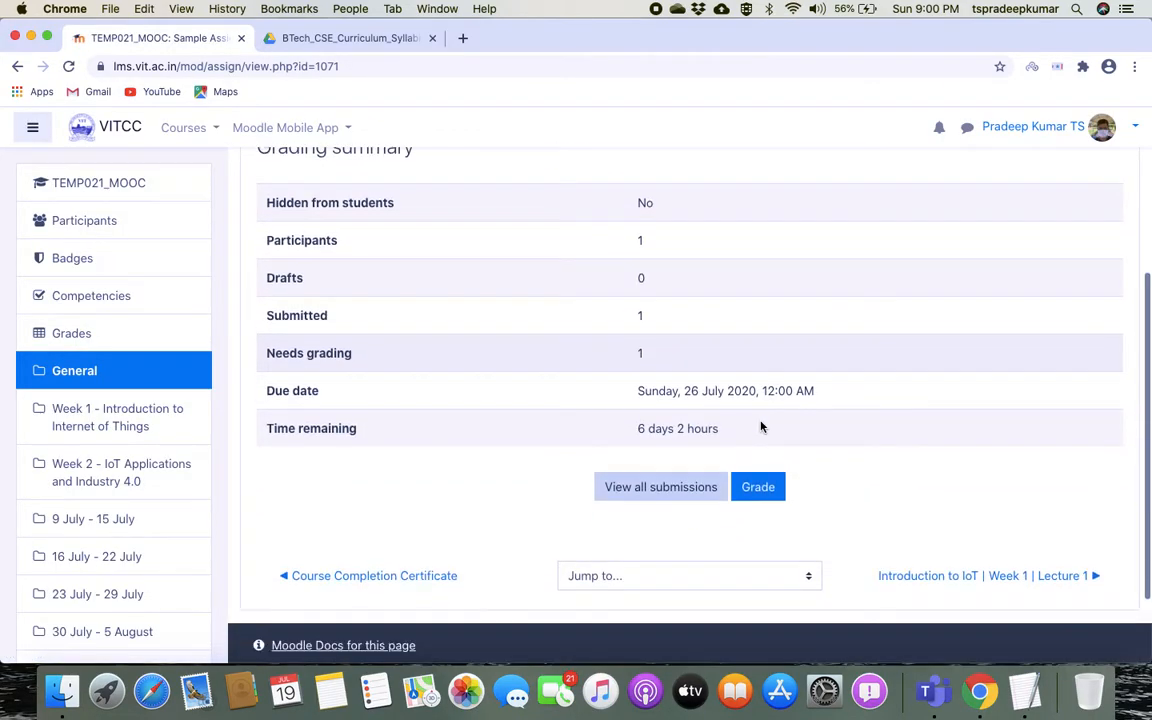
left_click(662, 487)
scroll(560, 497, "down", 2)
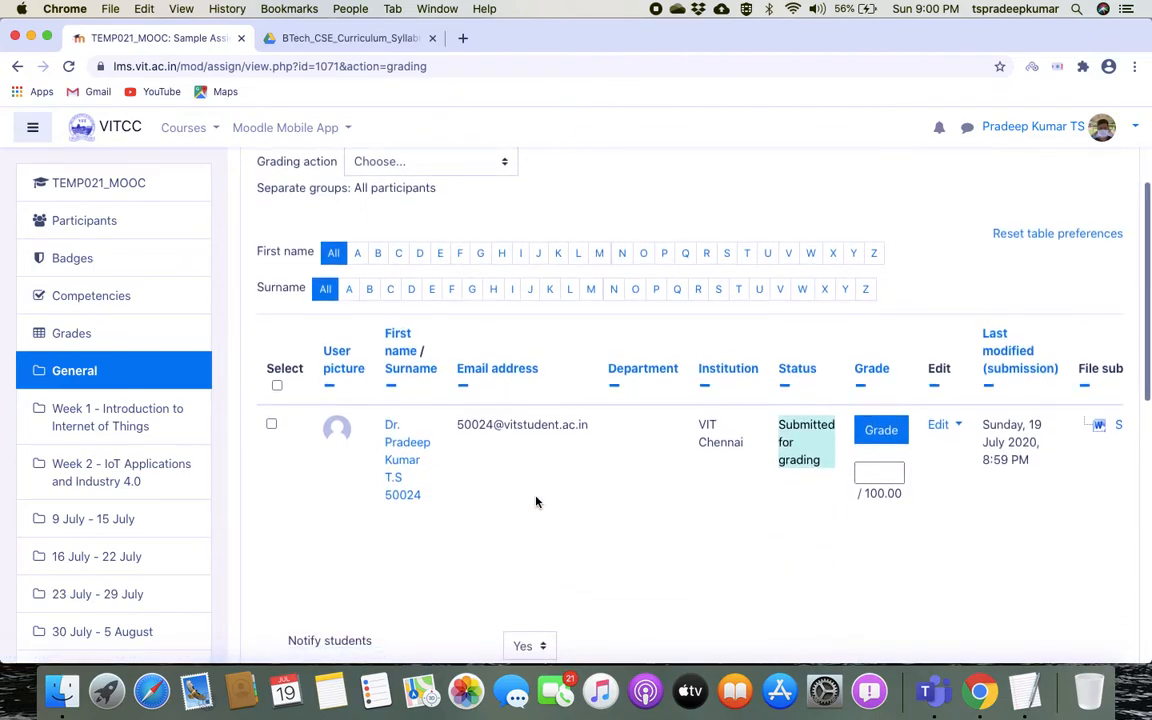
scroll(536, 502, "down", 1)
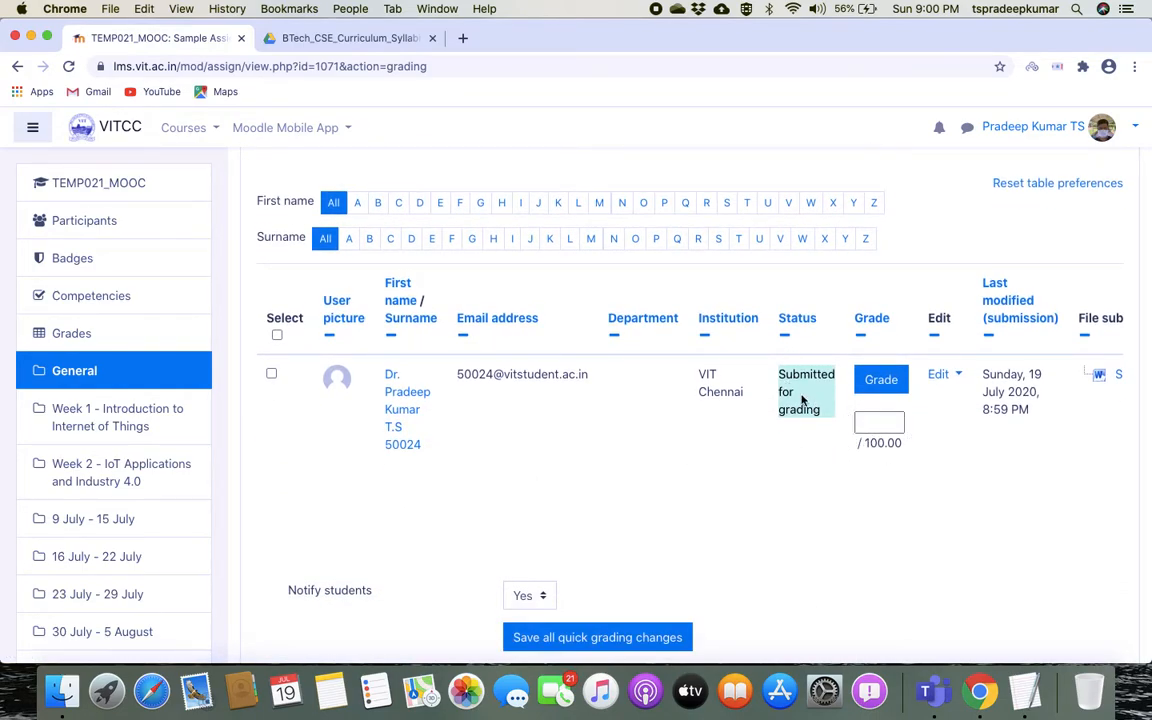
scroll(792, 404, "right", 10)
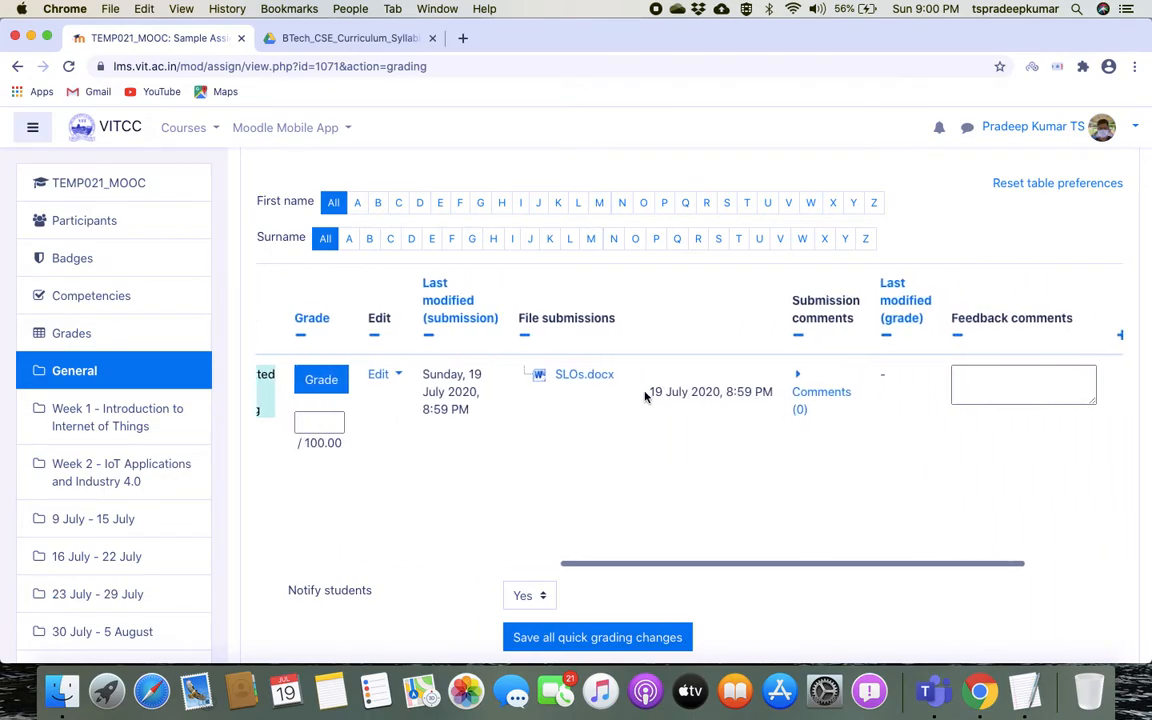
scroll(645, 398, "left", 10)
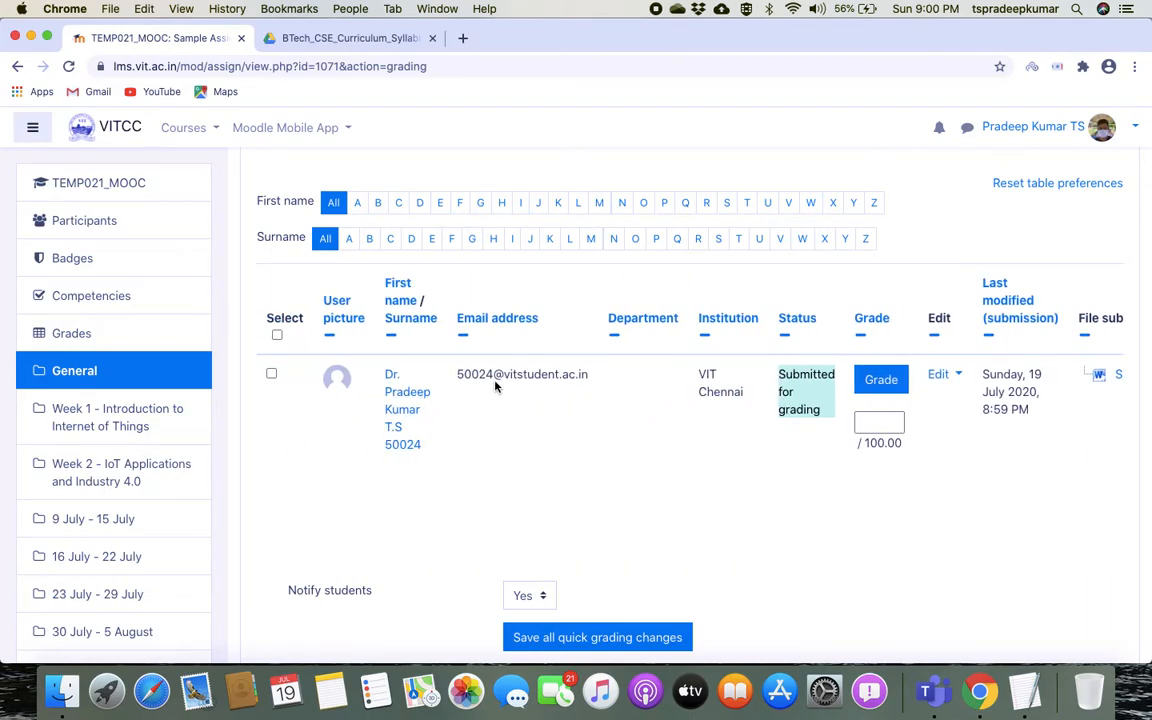
scroll(557, 431, "right", 6)
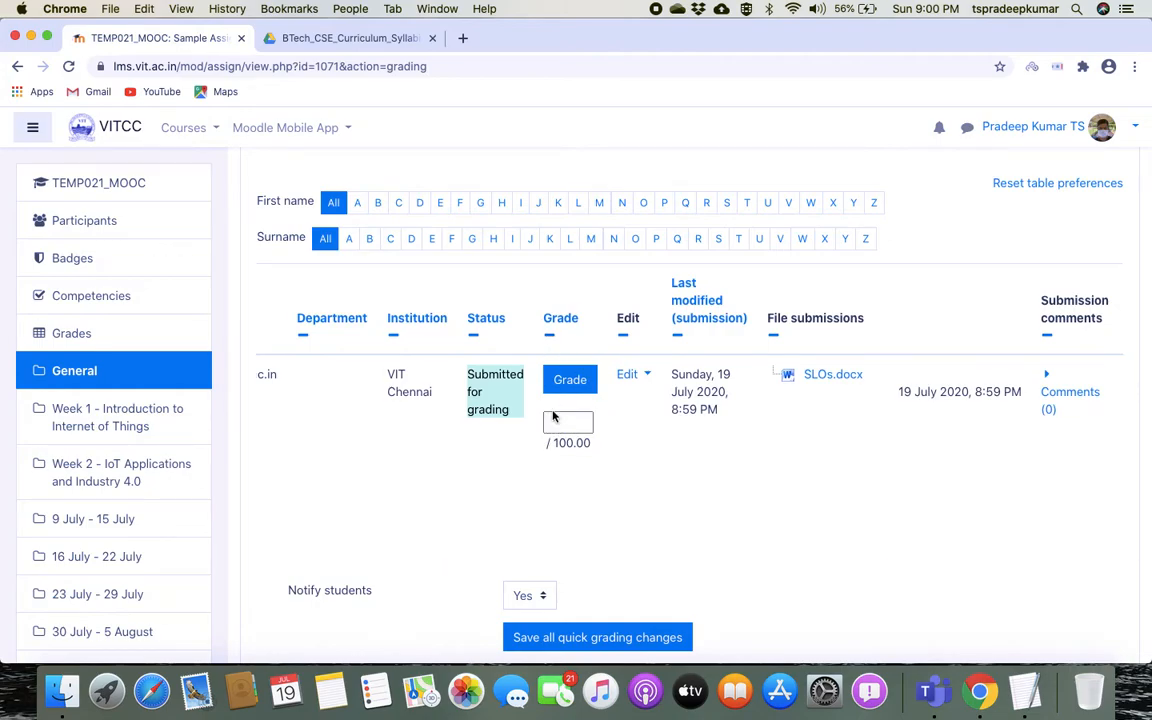
left_click(570, 425)
type("87")
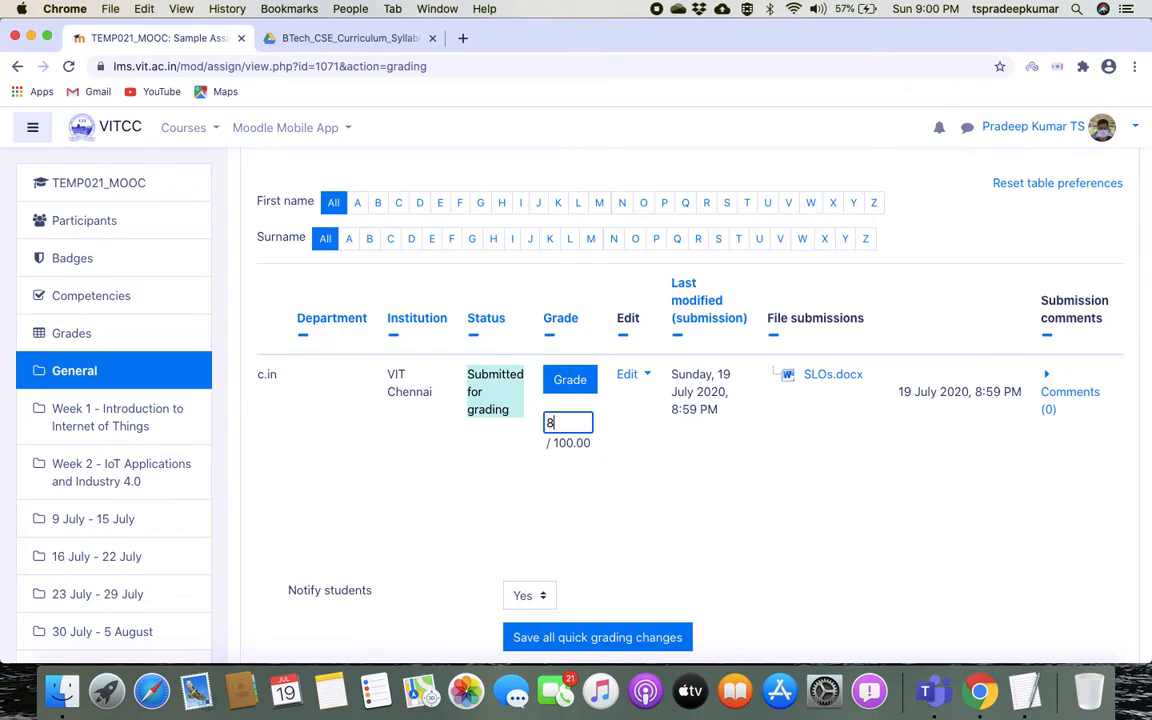
left_click(570, 497)
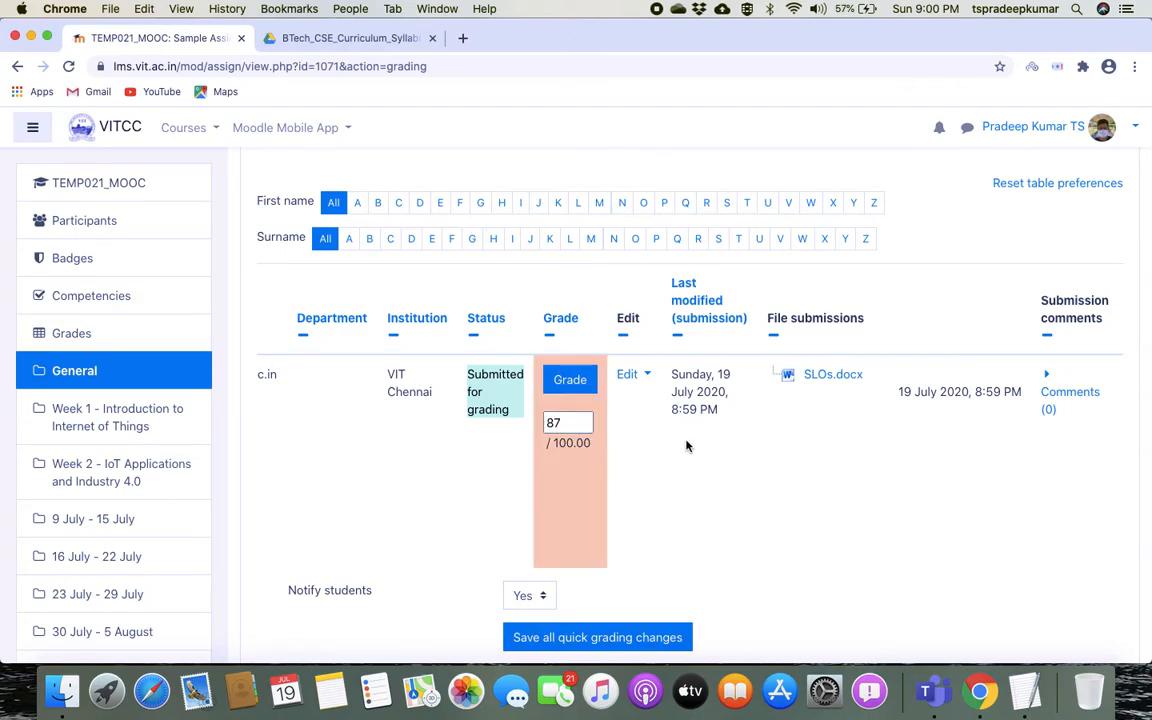
Rate the learner's submission as Very Good for outcome 6, the ability to design a component or a product
scroll(687, 442, "right", 4)
scroll(687, 442, "right", 5)
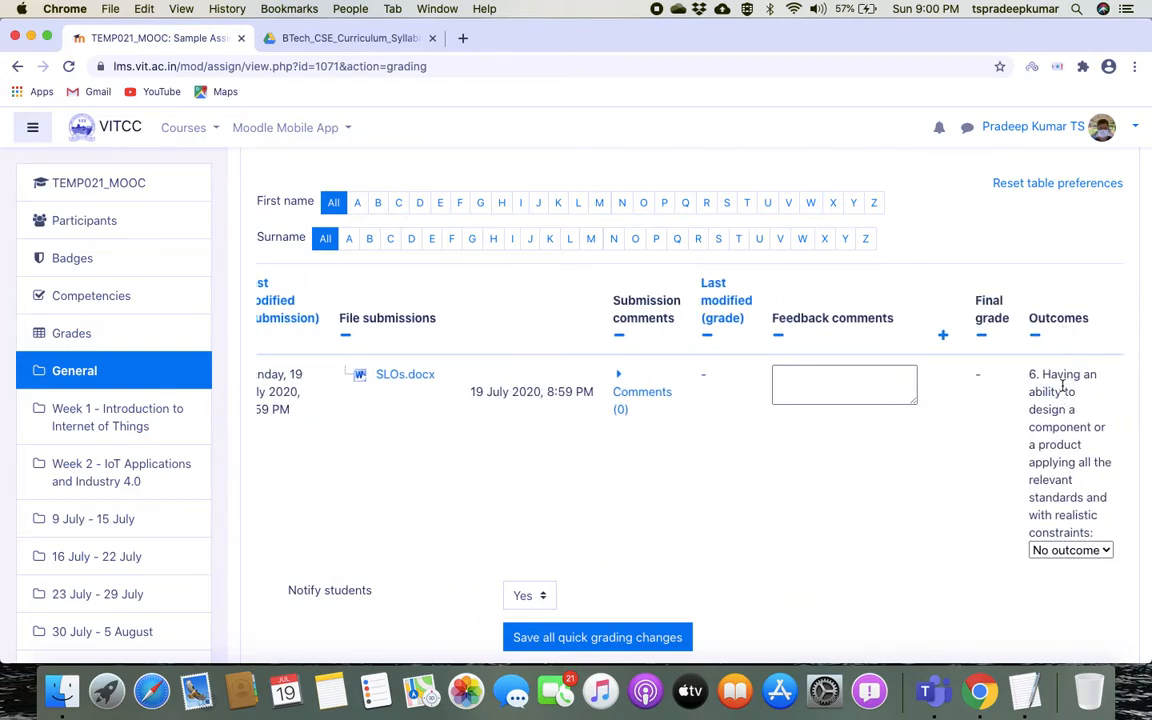
left_click(1062, 550)
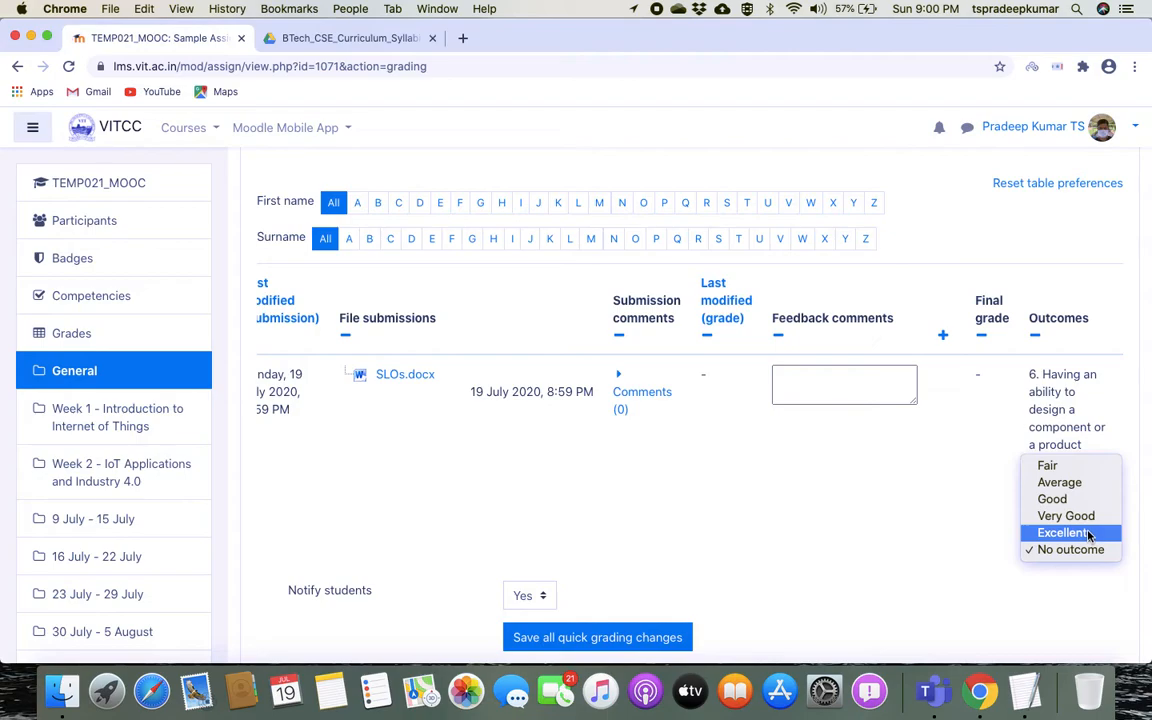
left_click(1095, 516)
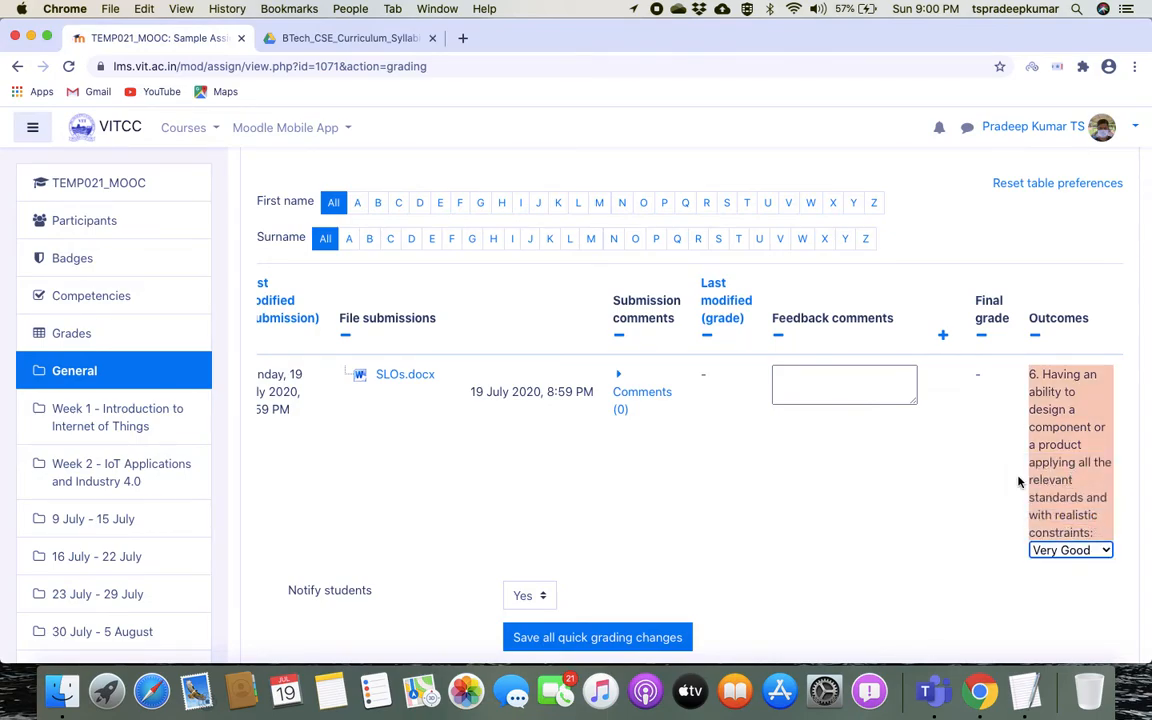
left_click(979, 502)
Save all quick grading changes and return to the assignment's submissions table
scroll(881, 455, "left", 10)
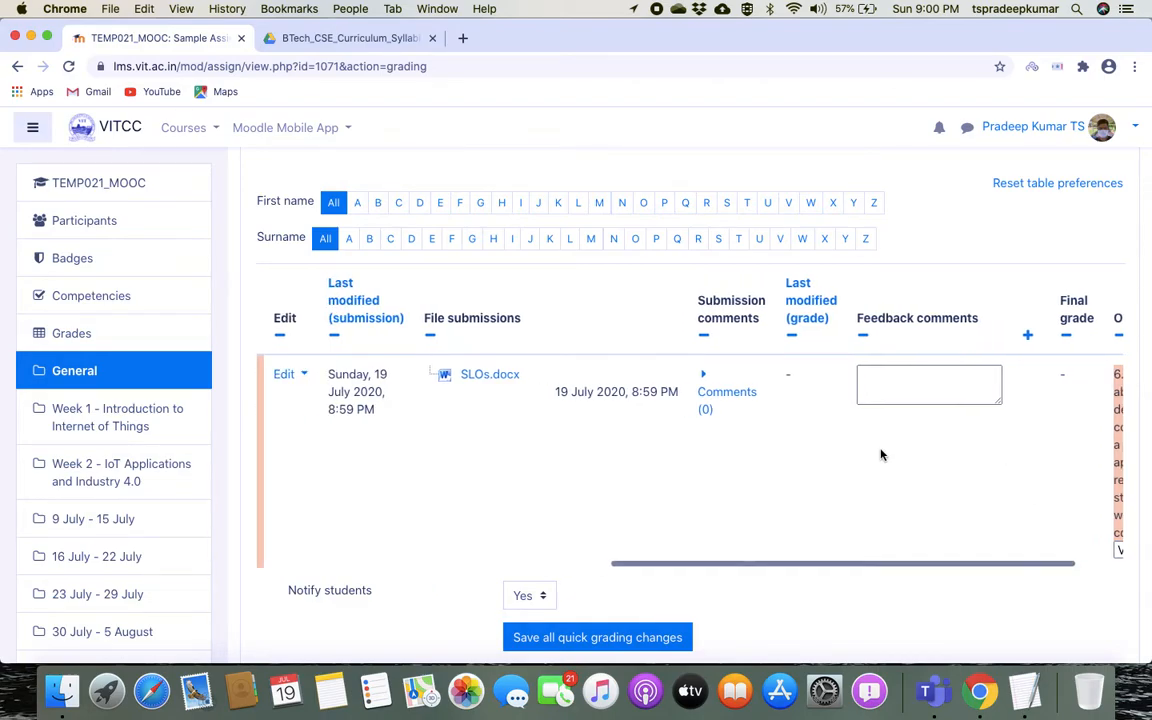
scroll(879, 452, "down", 3)
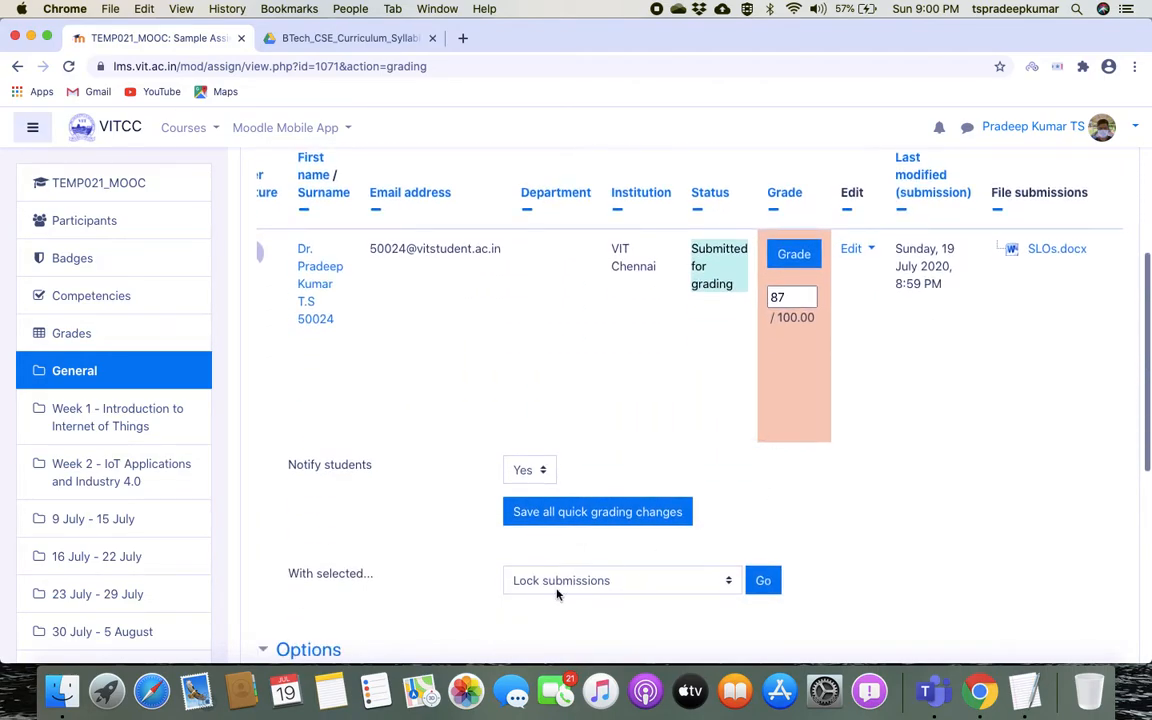
left_click(606, 507)
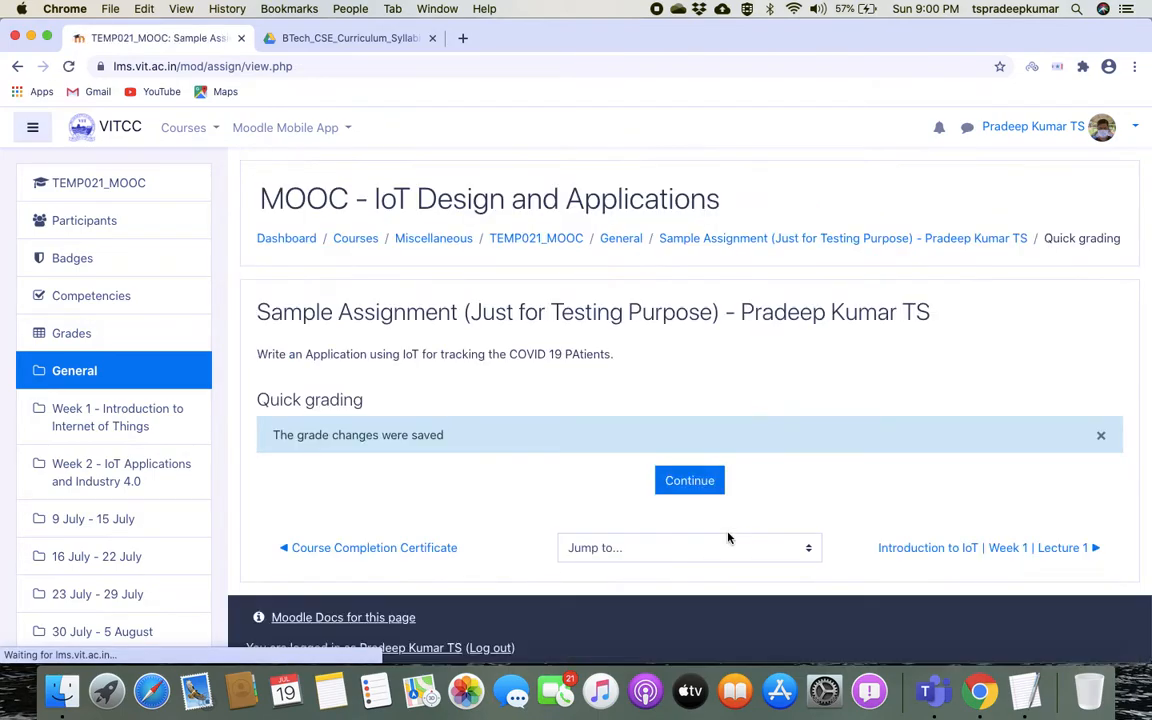
left_click(689, 489)
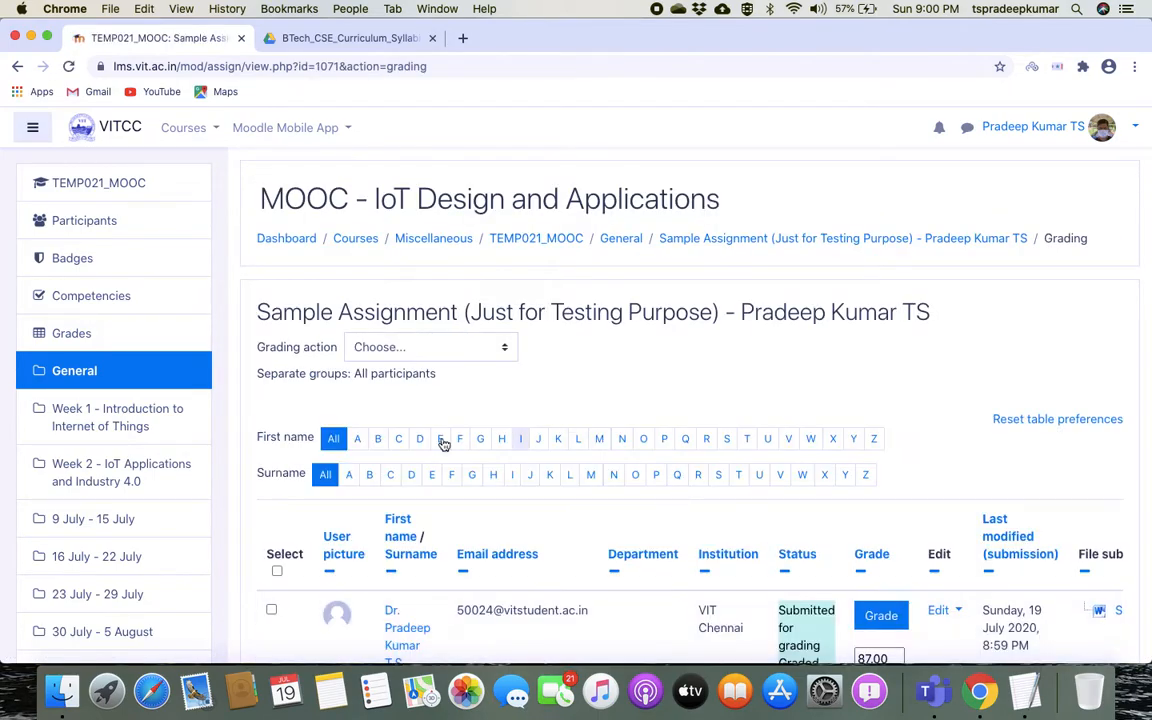
scroll(460, 440, "down", 2)
Open the course grades and examine the learner's assignment grade, outcome 6 rating and course total in the grader report
left_click(58, 336)
scroll(313, 356, "down", 5)
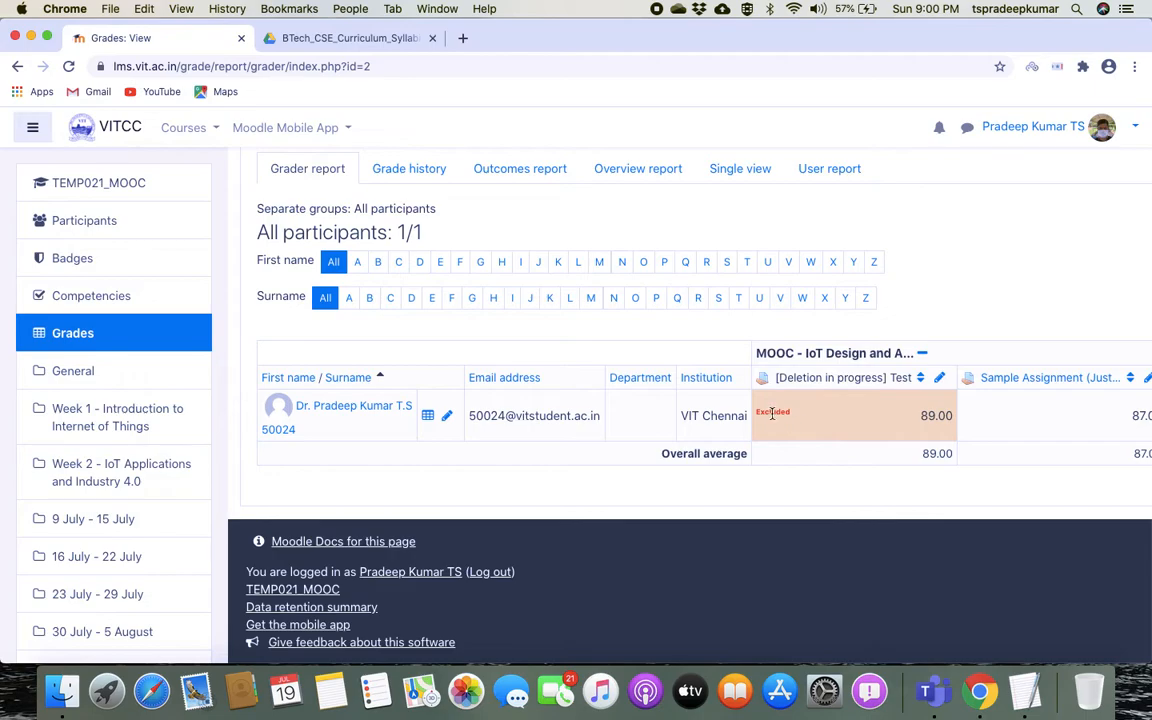
scroll(860, 415, "right", 8)
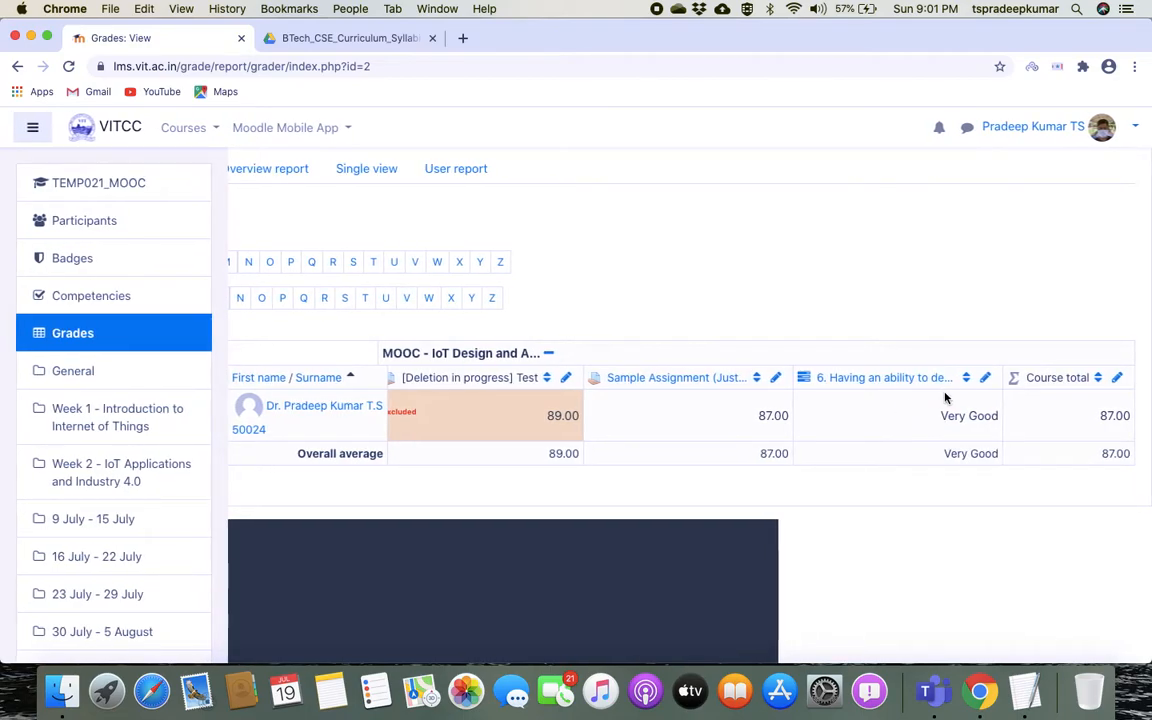
scroll(702, 424, "left", 10)
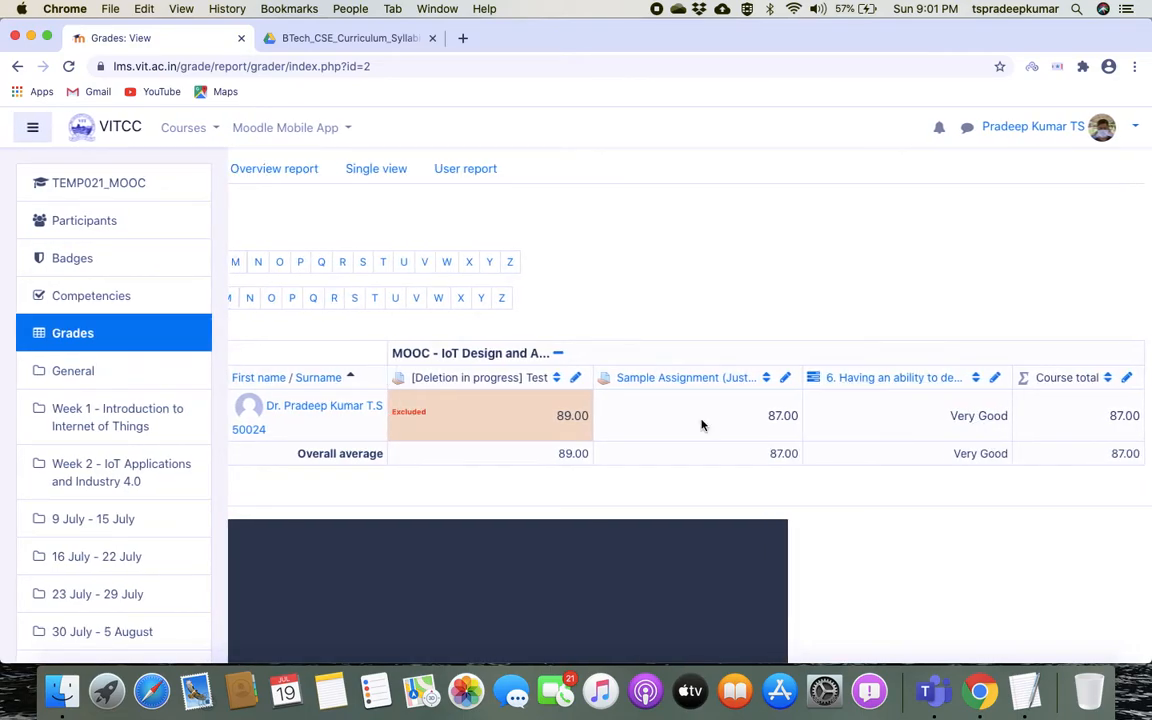
scroll(477, 367, "up", 3)
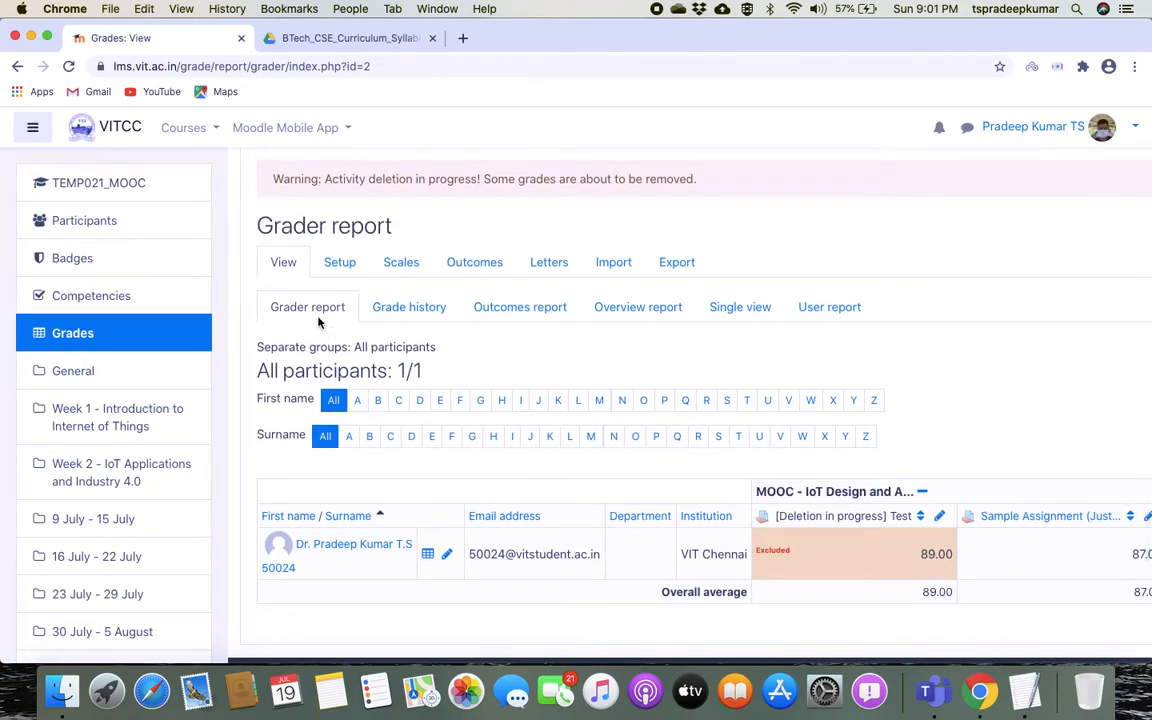
scroll(568, 497, "down", 1)
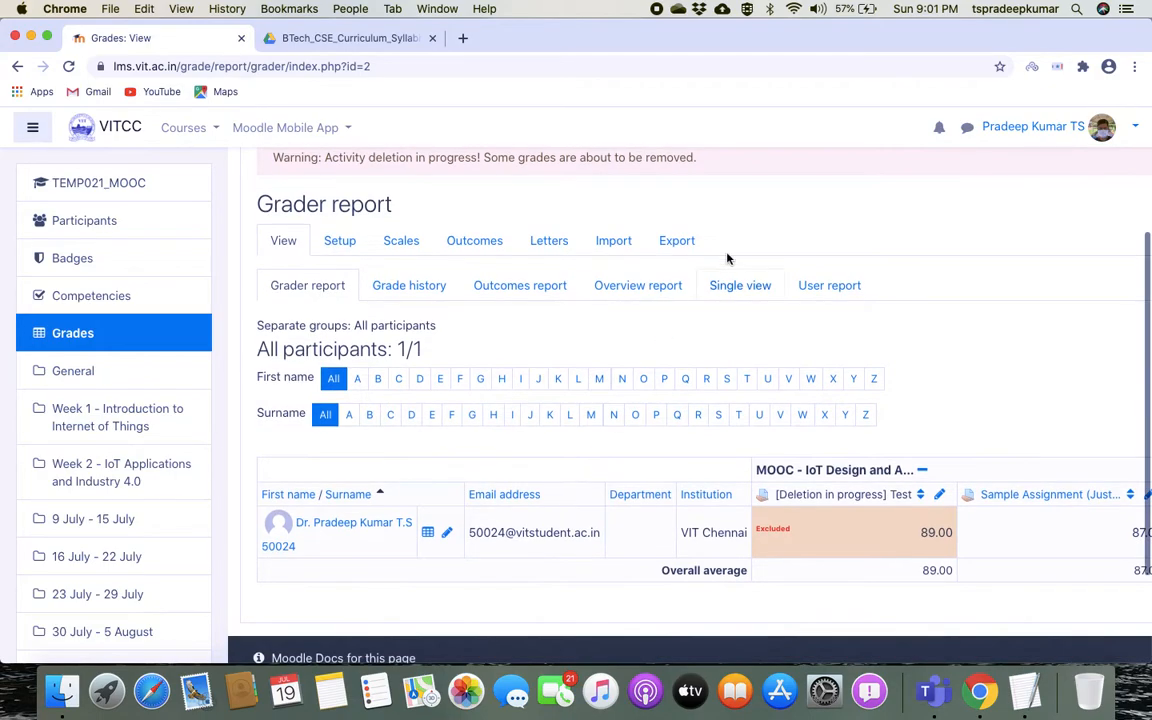
Open the OpenDocument spreadsheet export for the course grades and exclude the Test item marked for deletion
left_click(676, 240)
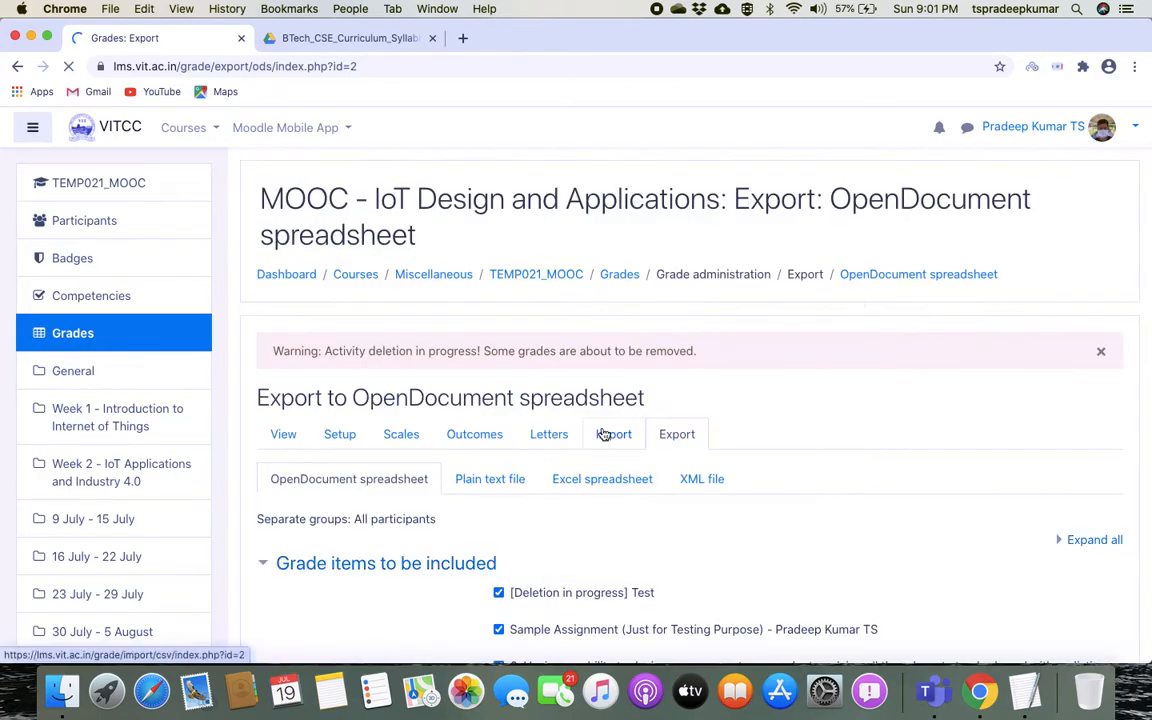
scroll(604, 434, "down", 3)
scroll(604, 434, "down", 1)
left_click(498, 377)
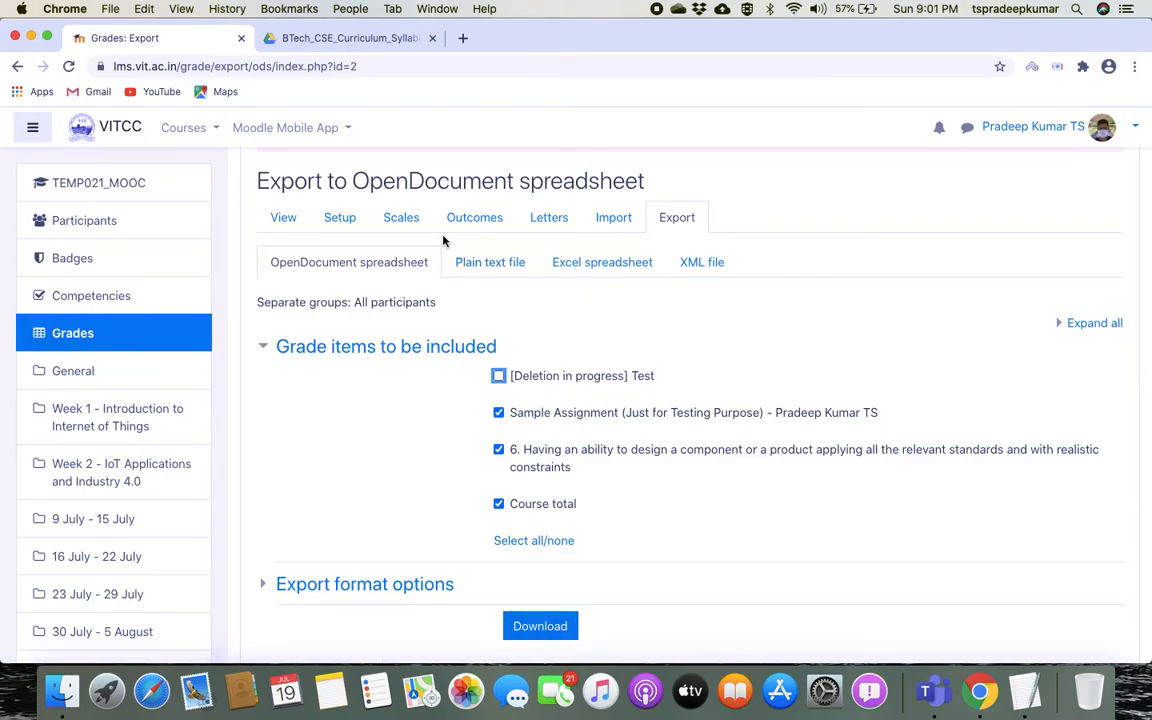
Open the course's outcomes page and review the outcomes used in the course against the available standard outcomes
left_click(476, 222)
left_click(688, 247)
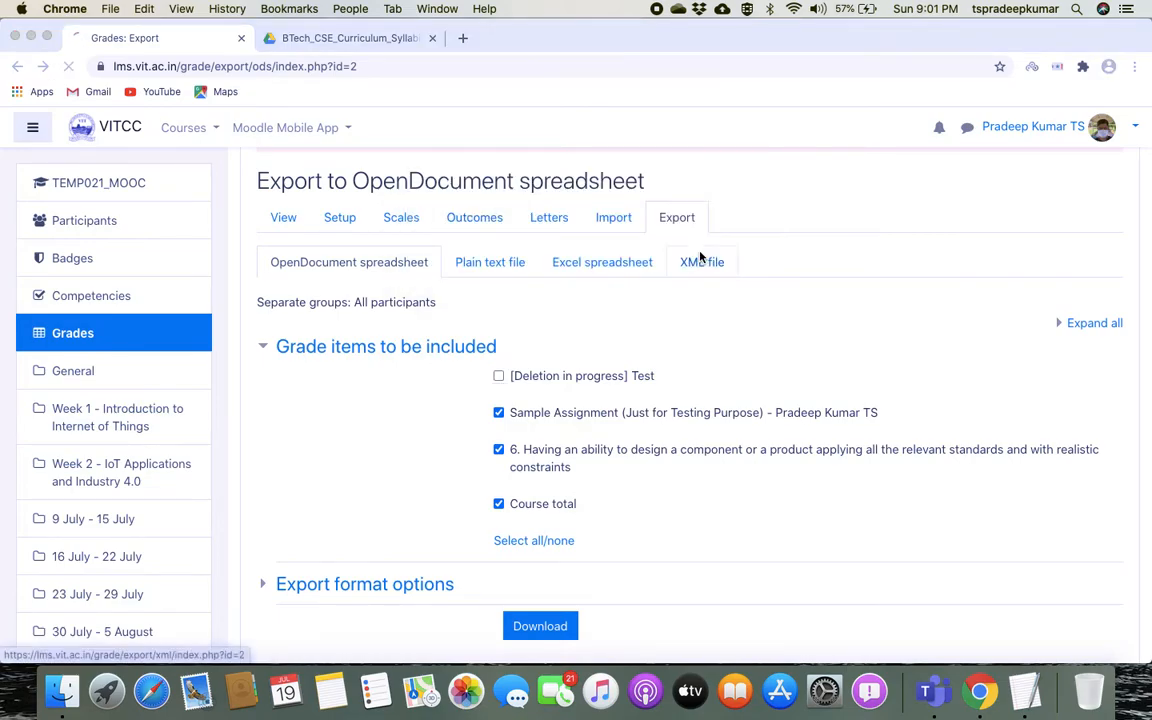
scroll(516, 448, "down", 3)
scroll(516, 450, "up", 2)
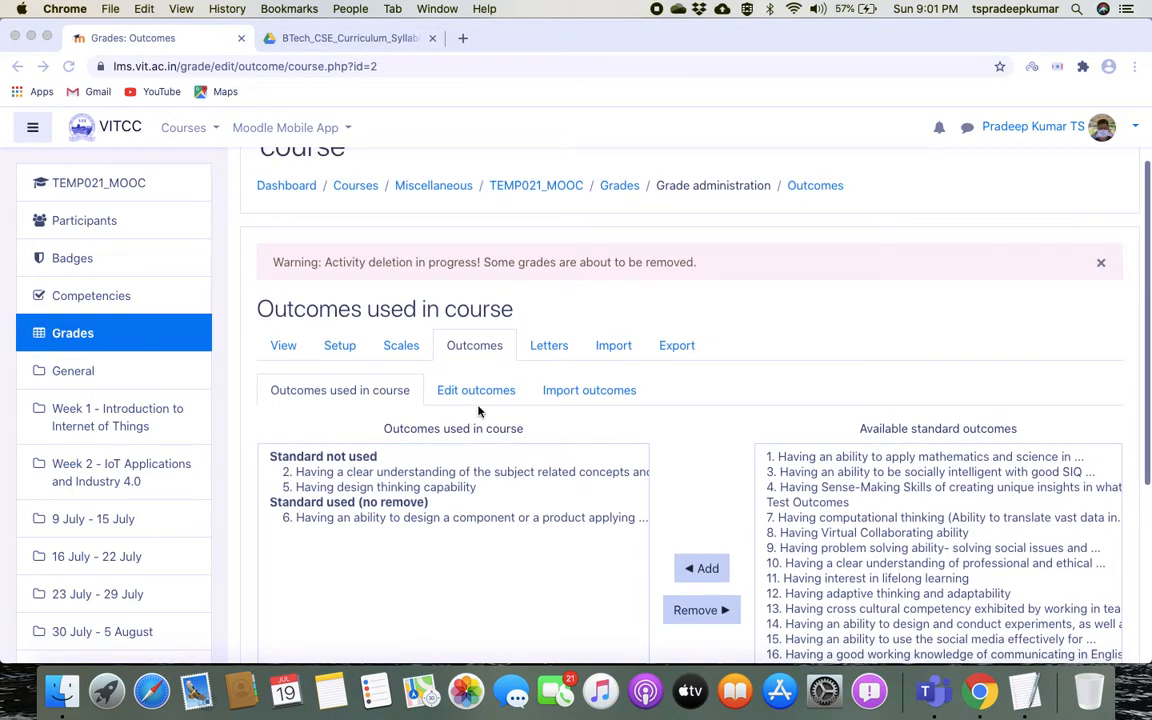
Open the outcomes report and examine each outcome's course average, linked activity and number of grades
left_click(285, 346)
left_click(507, 485)
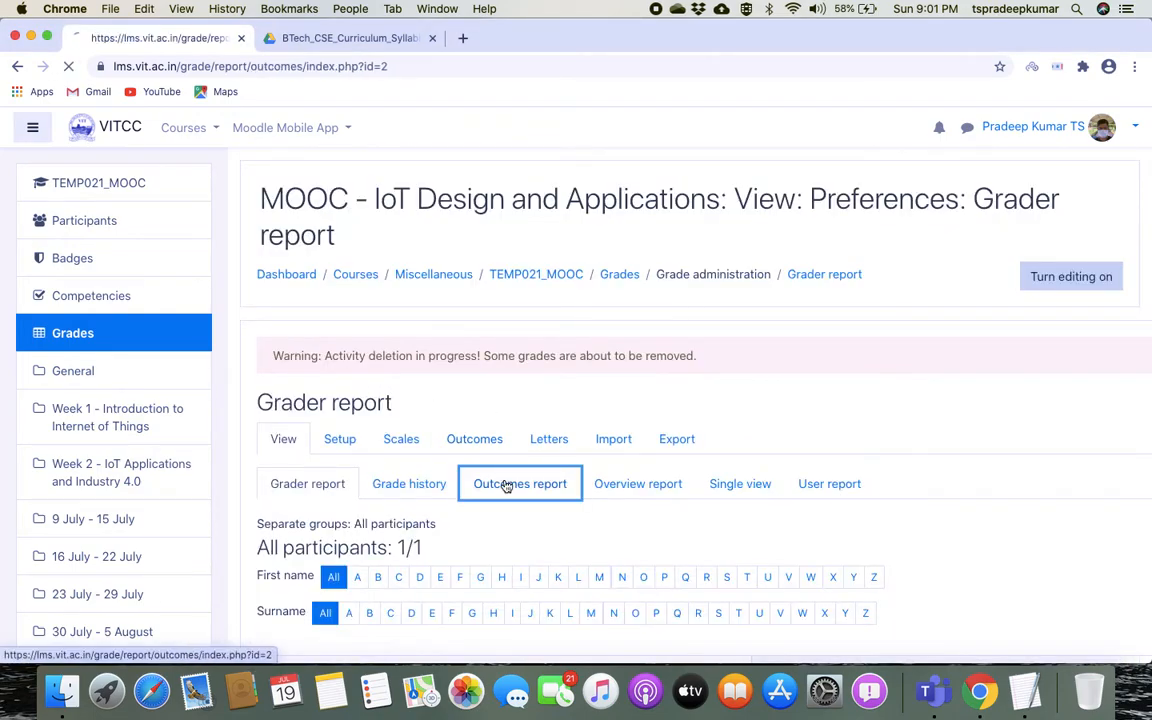
scroll(508, 486, "down", 4)
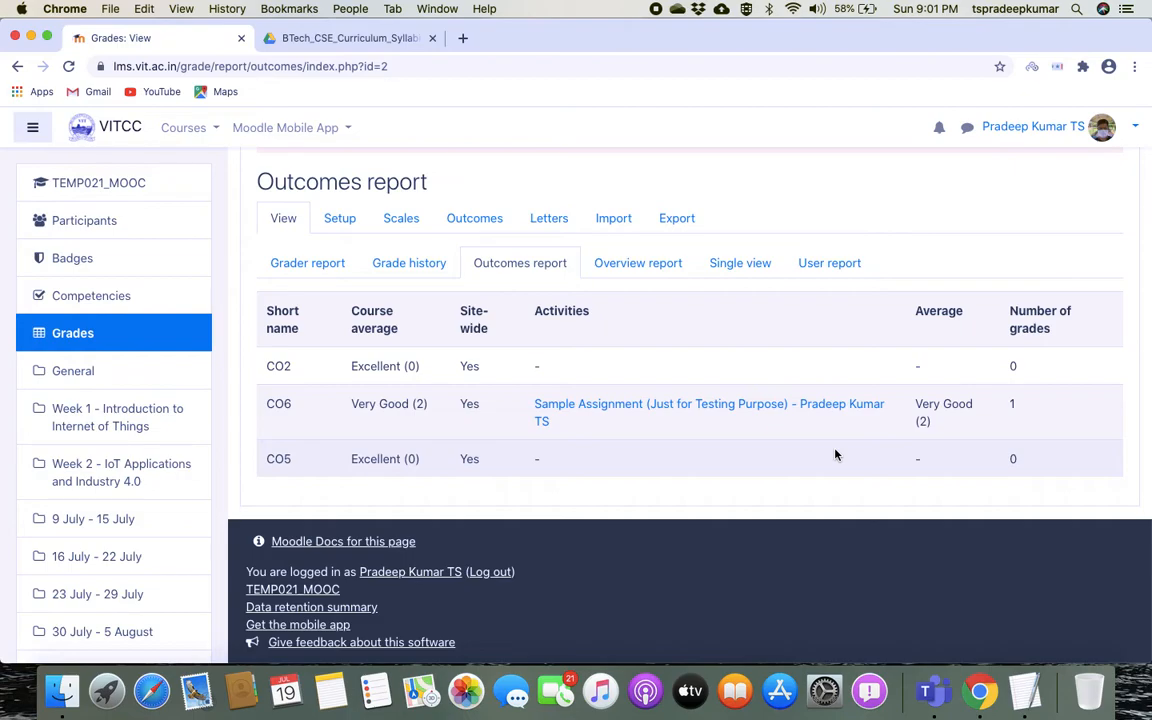
scroll(836, 455, "up", 4)
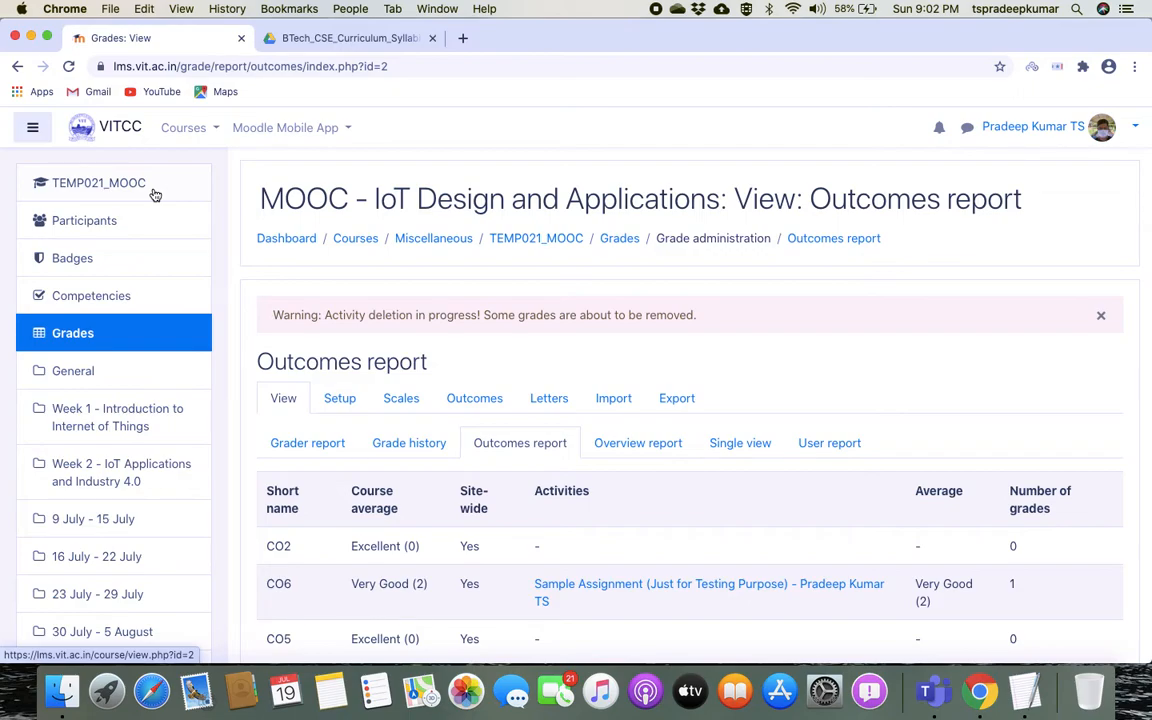
Switch to the syllabus PDF in Google Drive to examine the student learning outcomes per module, then return to Moodle's outcomes report
left_click(369, 39)
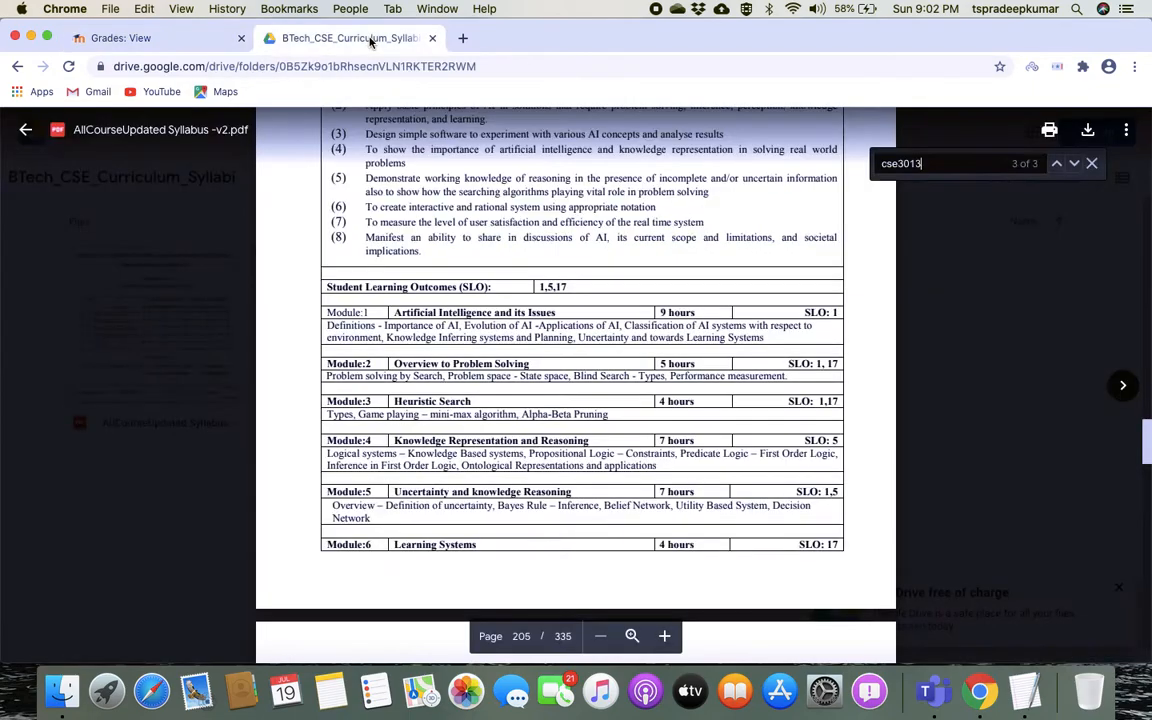
scroll(614, 310, "down", 2)
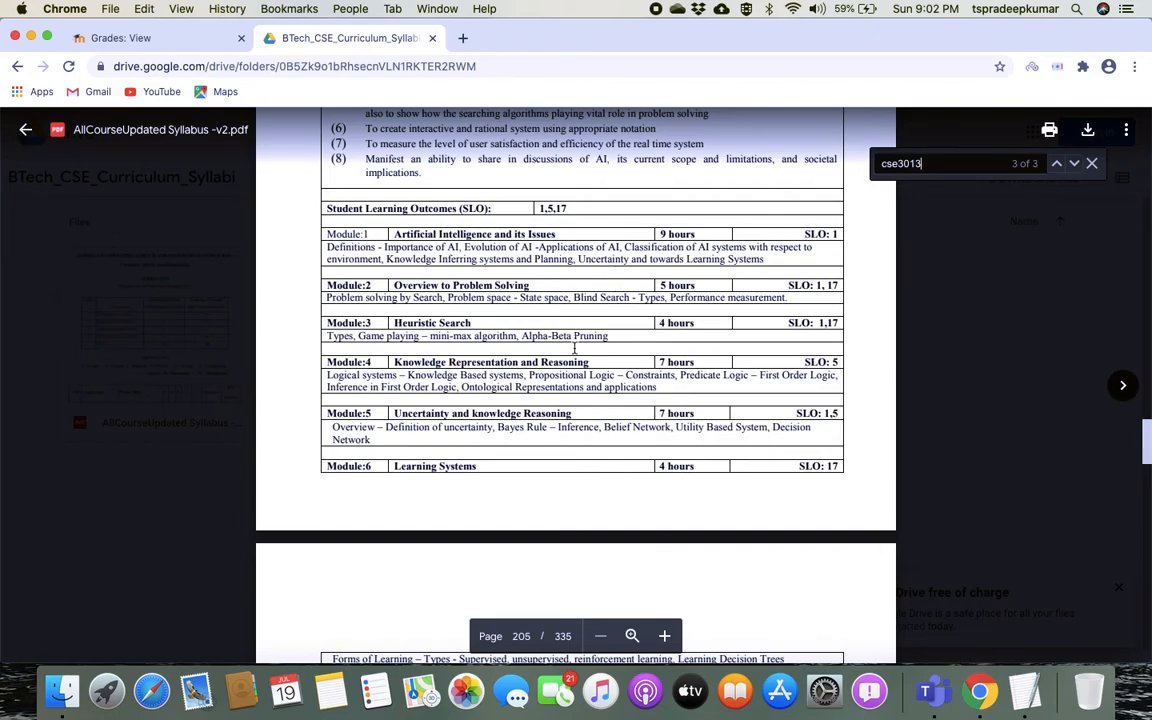
left_click(160, 38)
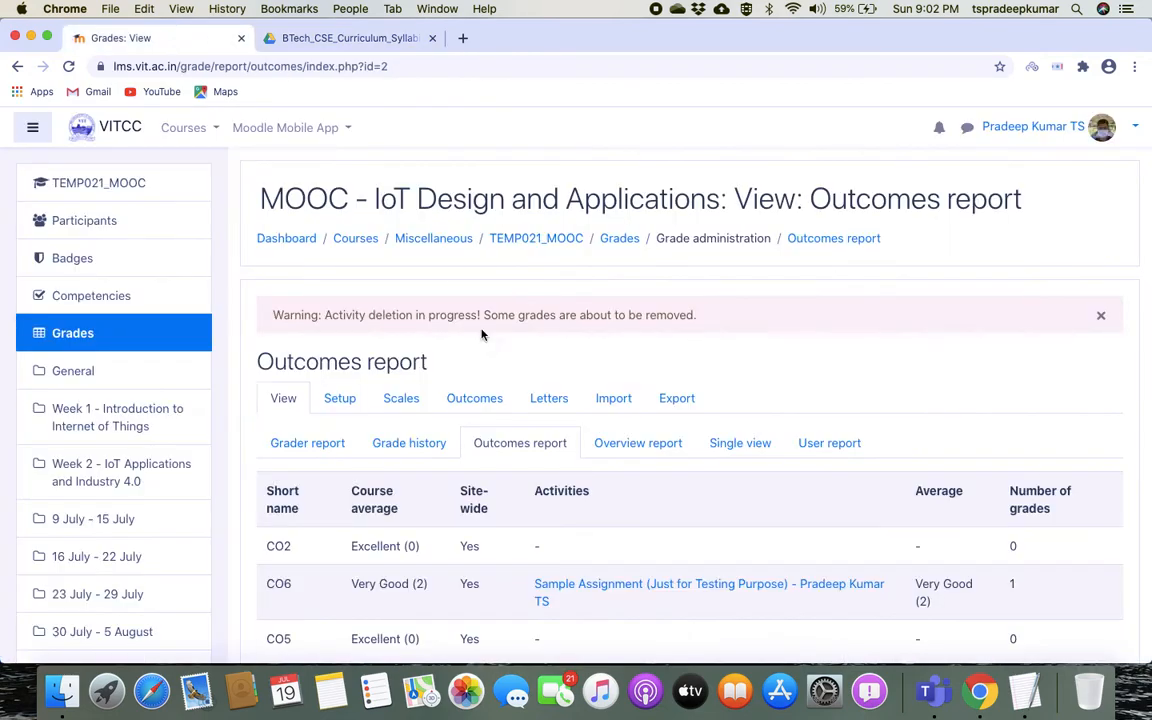
scroll(486, 374, "down", 3)
scroll(486, 374, "up", 3)
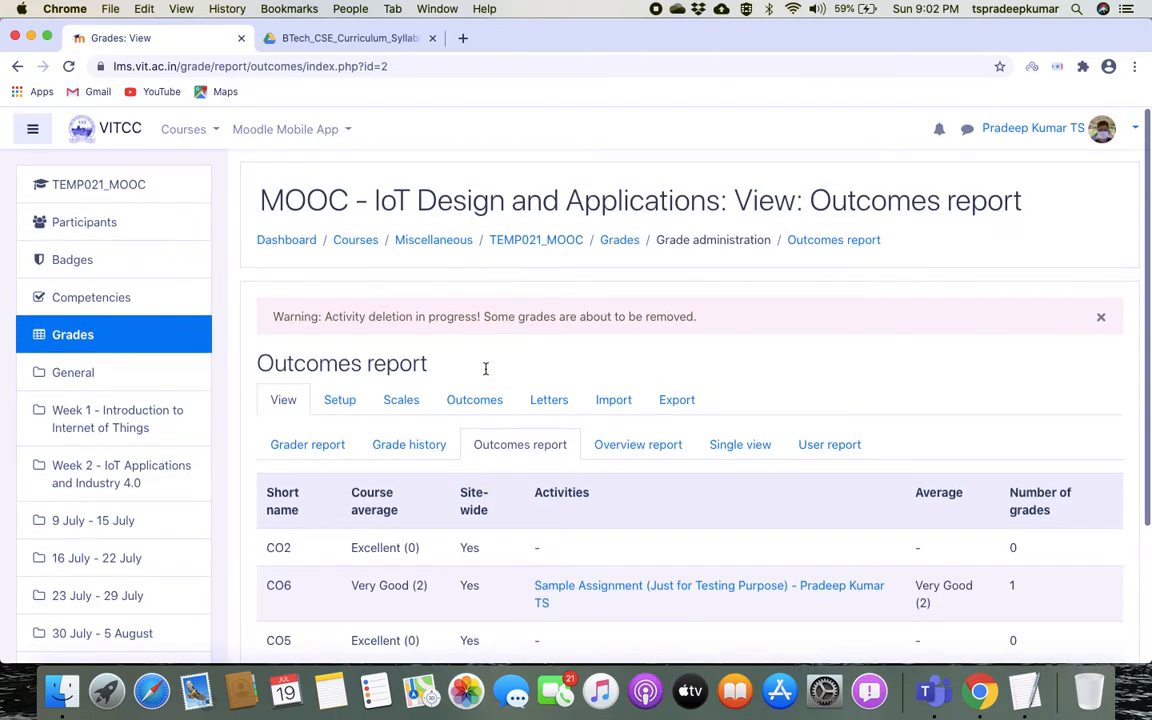